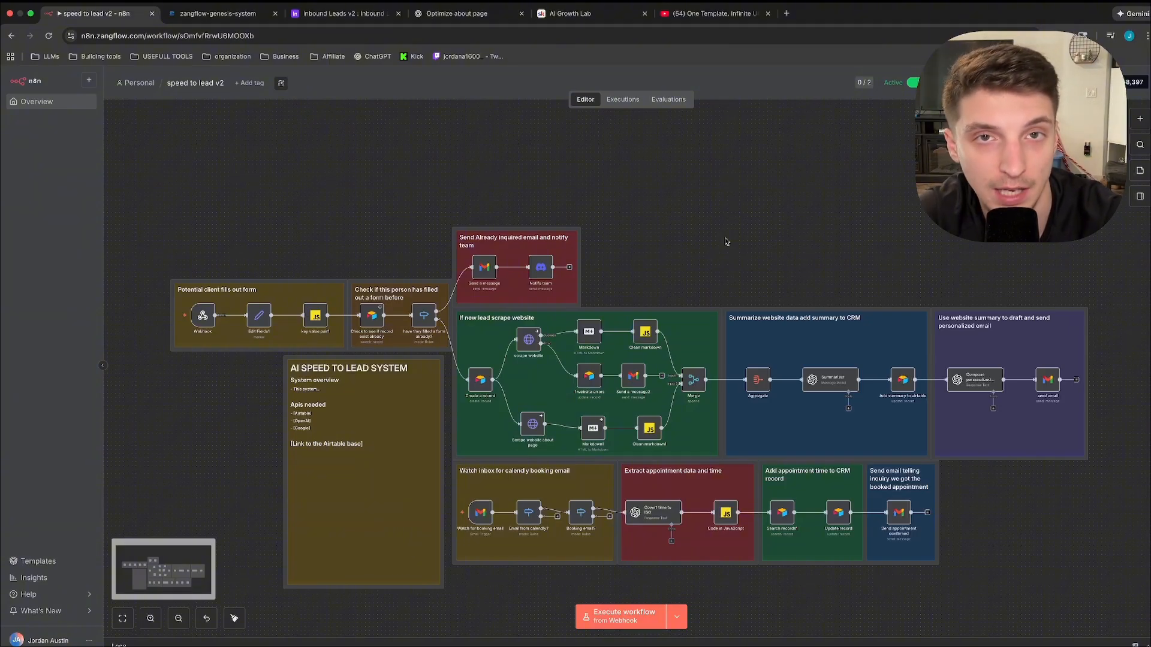
- Open the speed to lead agent lesson in The Builder's Vault on the AI Growth Lab community and open its agent template resource
click(570, 13)
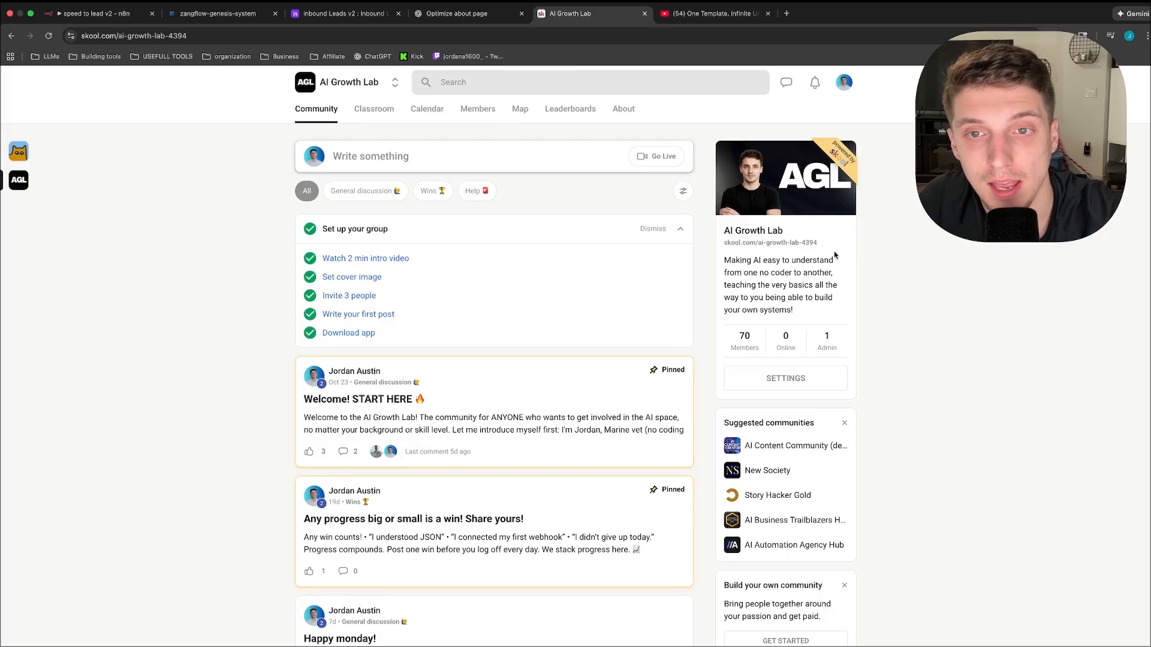
click(374, 109)
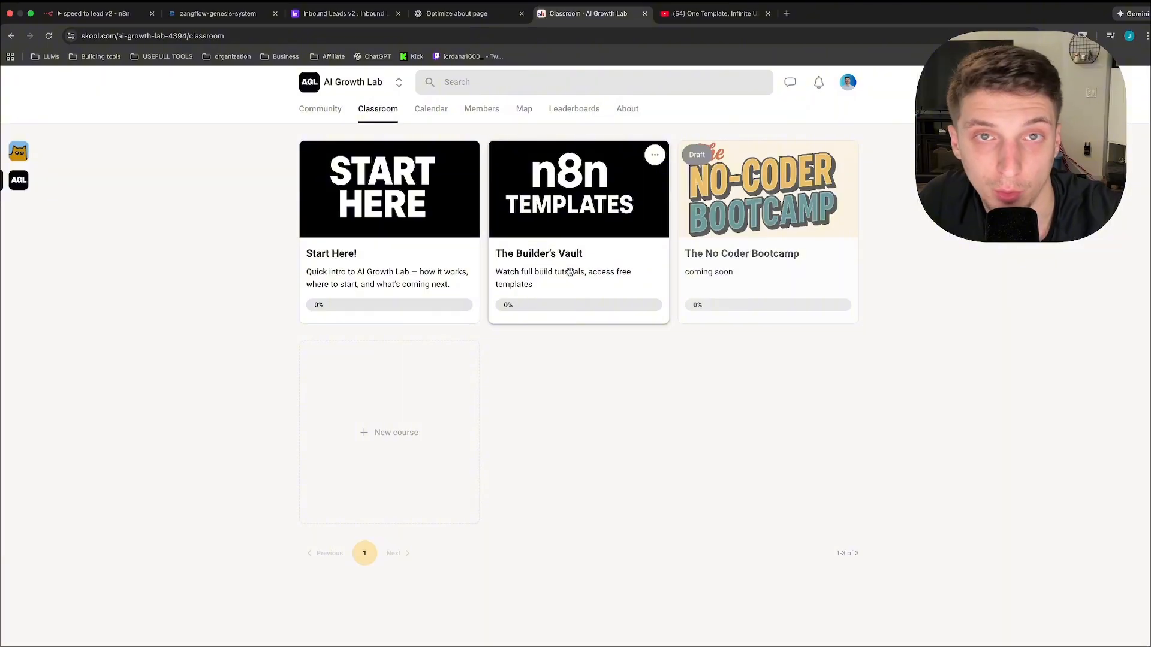
click(566, 336)
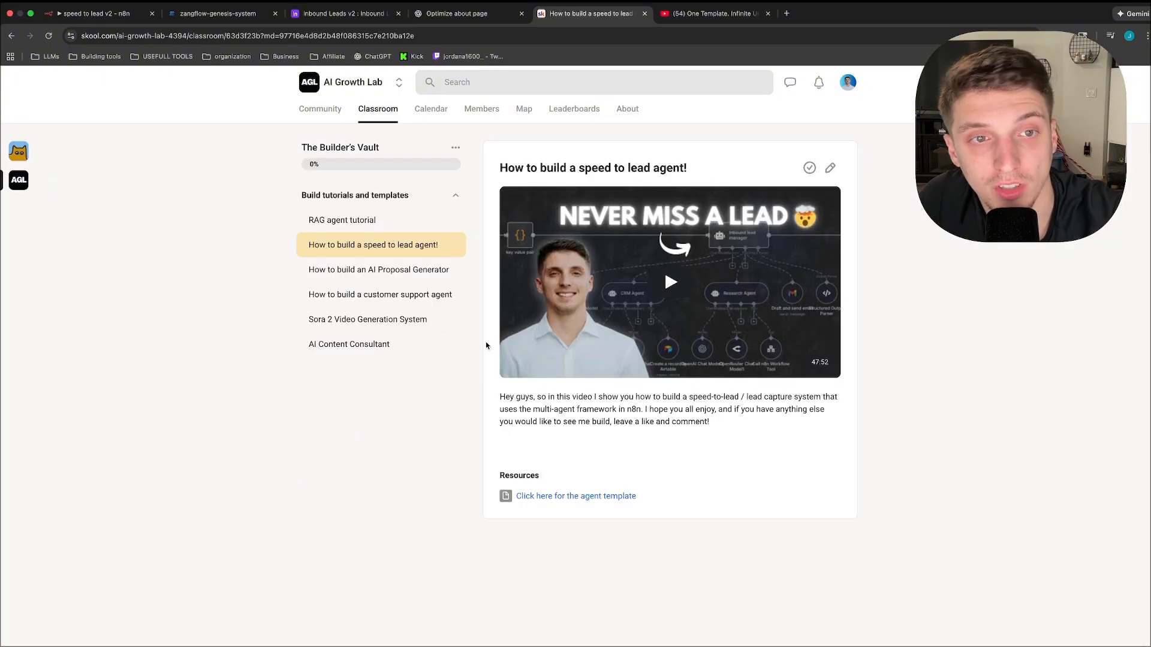
click(571, 498)
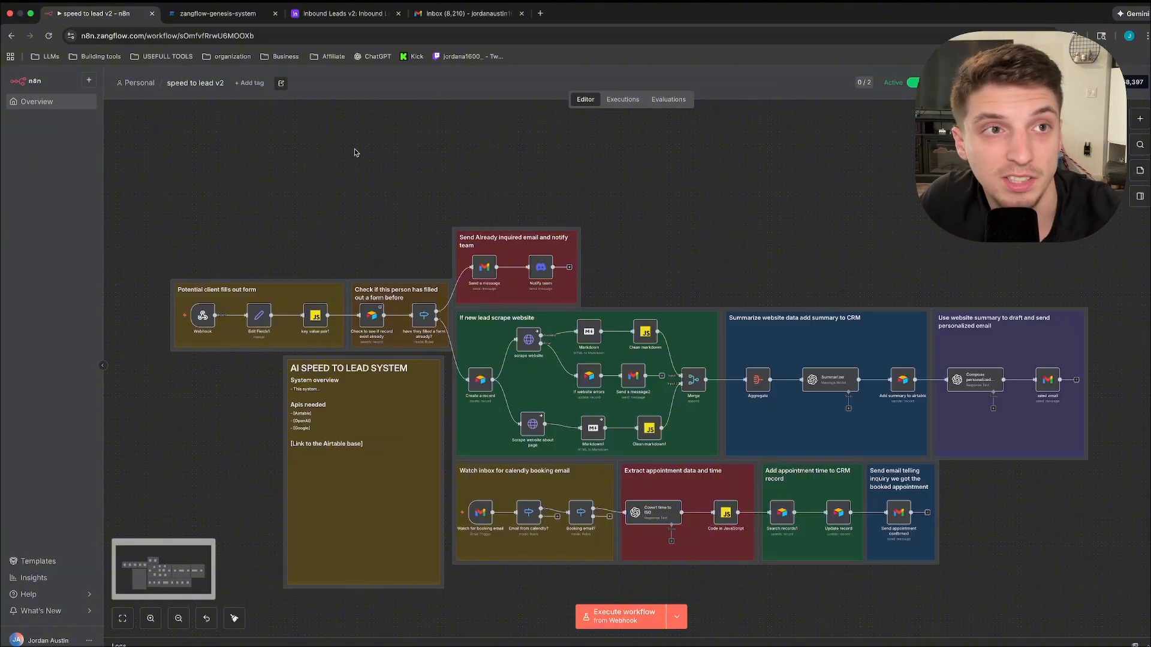
- Switch to the ZangFlow website and open its free strategy call booking form
click(249, 14)
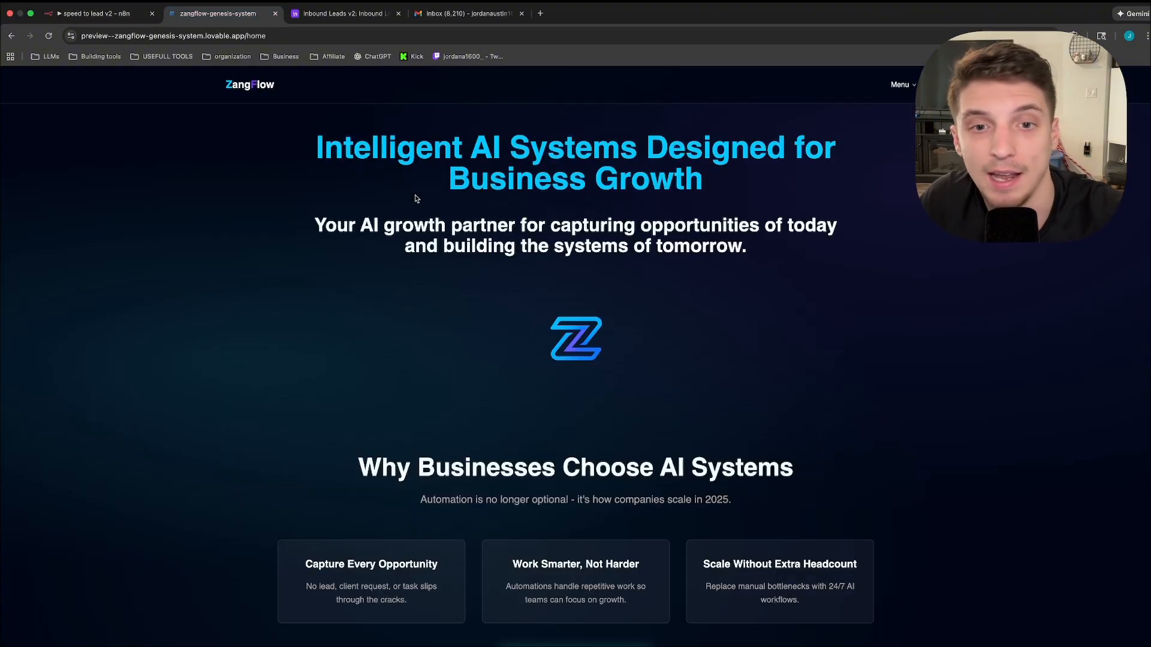
scroll(585, 289, down, 3)
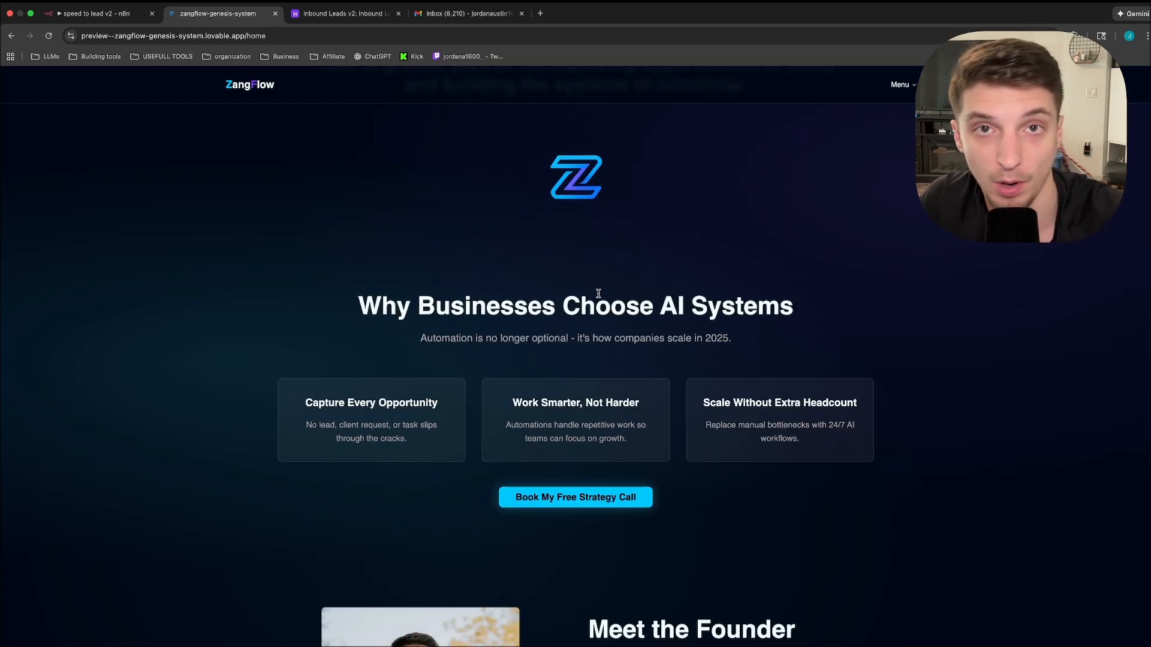
click(601, 500)
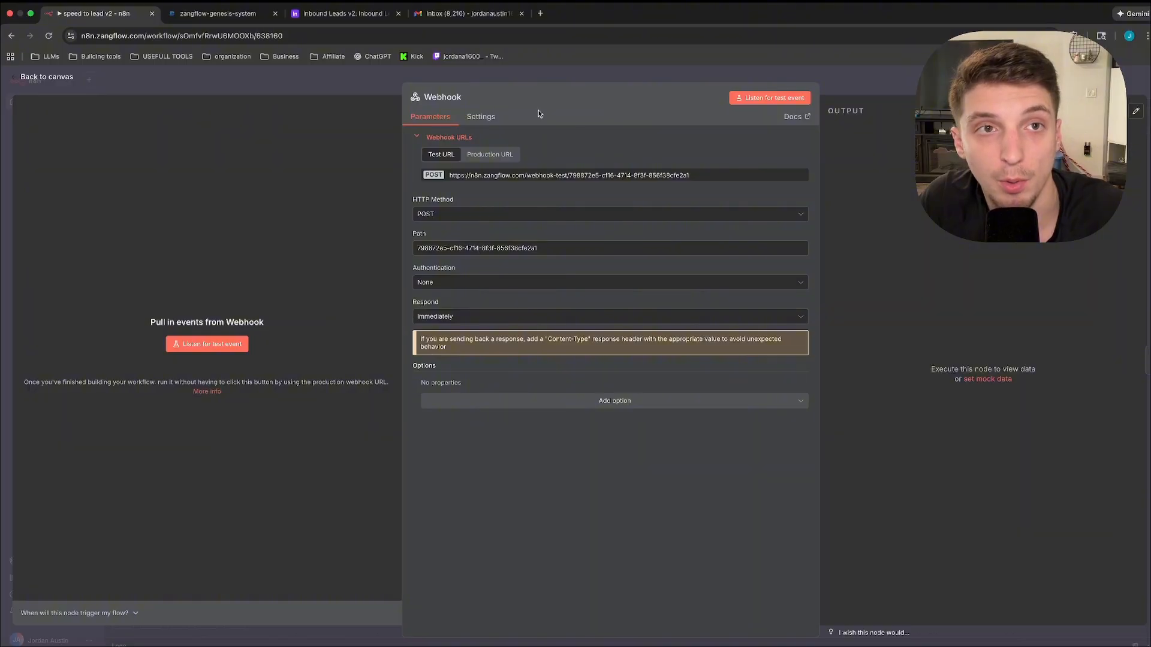
- Submit the booking form for company zangflow, role founder, reason "We want to automate our content creation", as test data, and leave the Webhook node
click(228, 13)
click(120, 13)
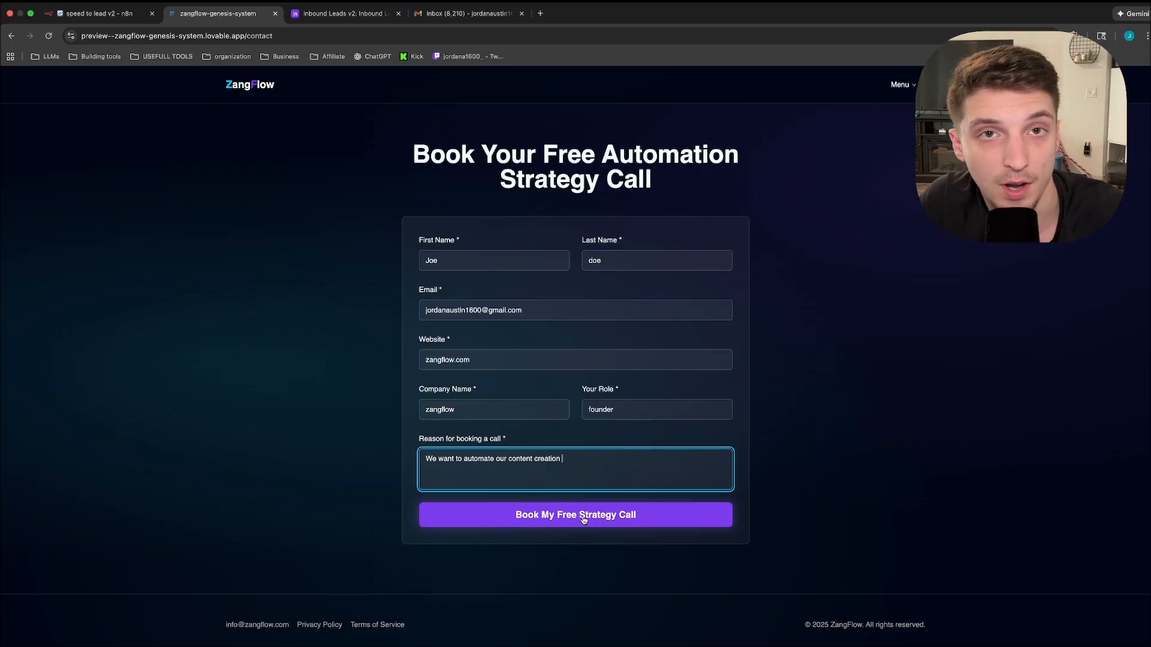
click(585, 515)
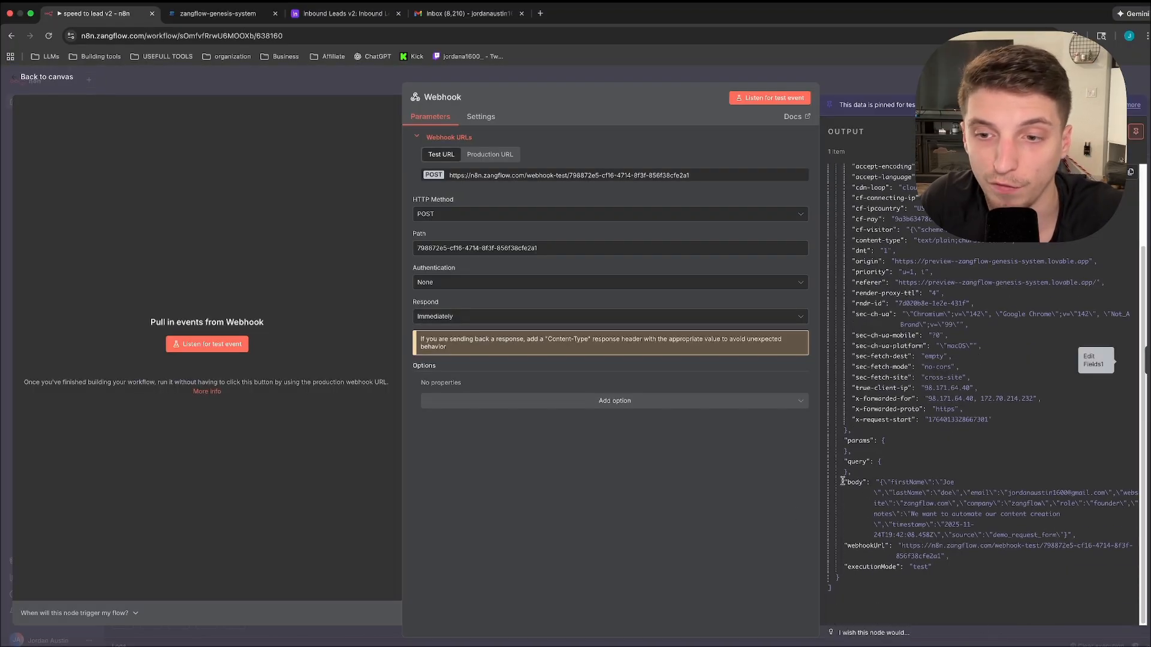
key(Escape)
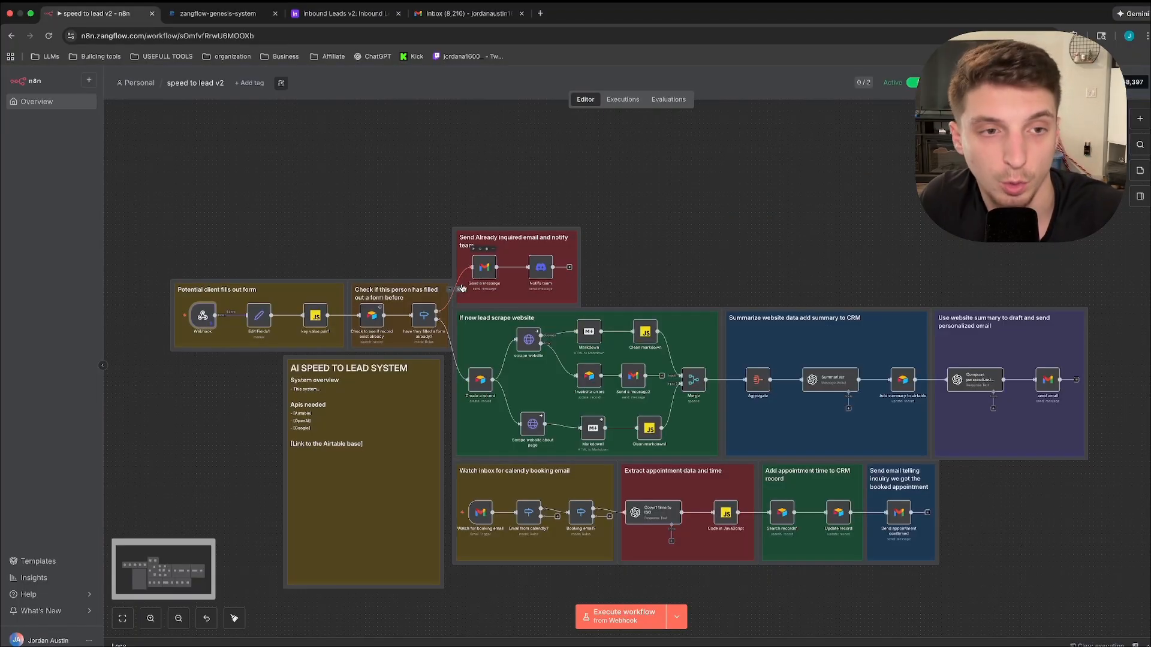
- Check the Inbound Leads v2 base in Airtable and execute the speed to lead v2 workflow in n8n from its Webhook trigger
click(165, 316)
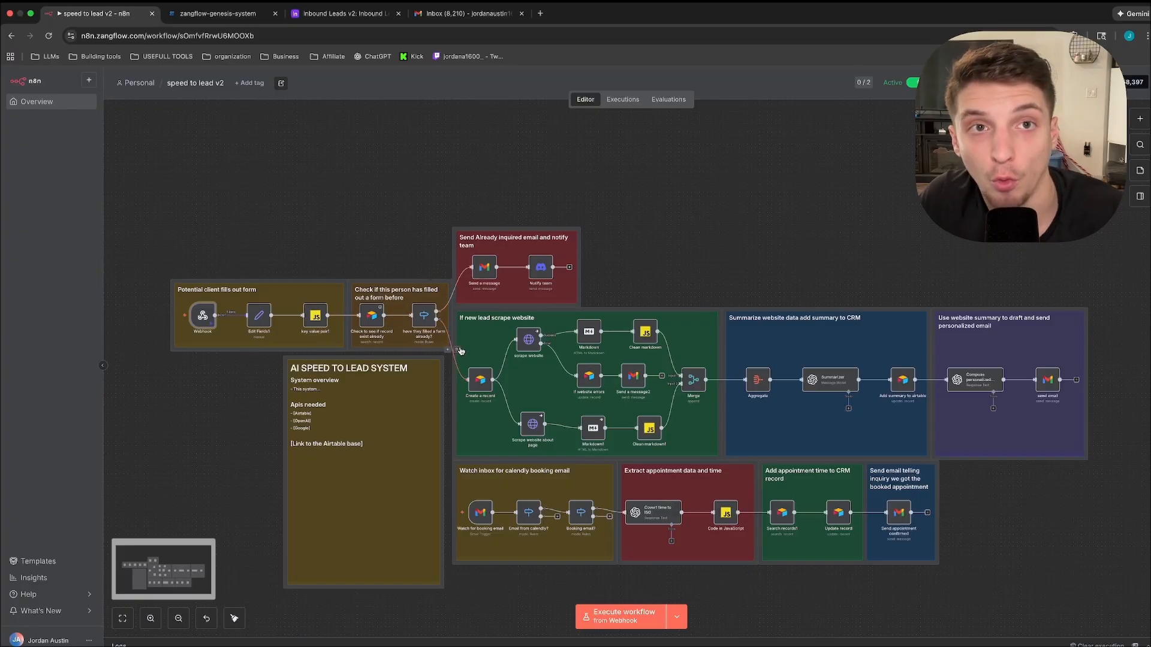
click(324, 14)
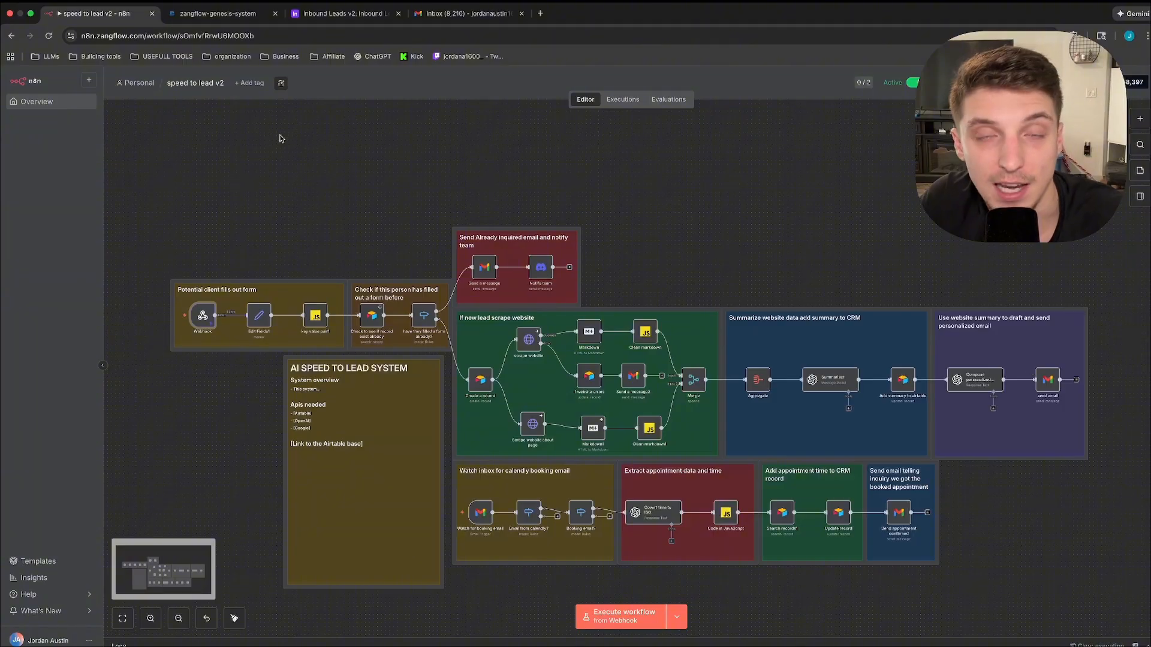
scroll(280, 138, down, 2)
mouse_move(177, 262)
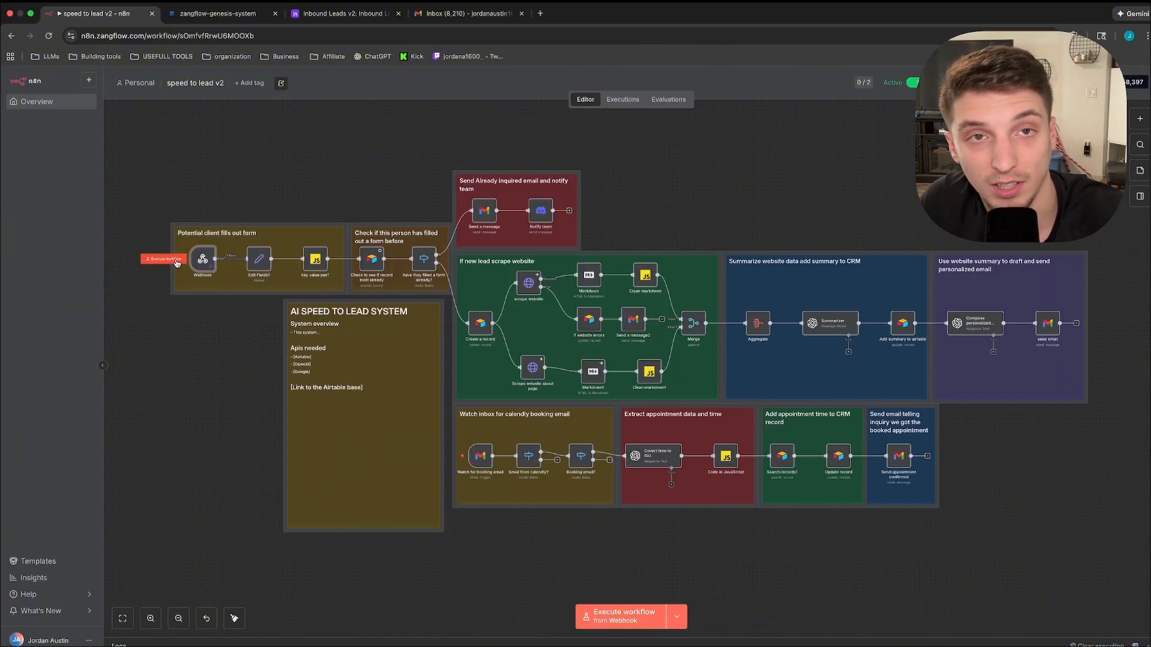
click(177, 263)
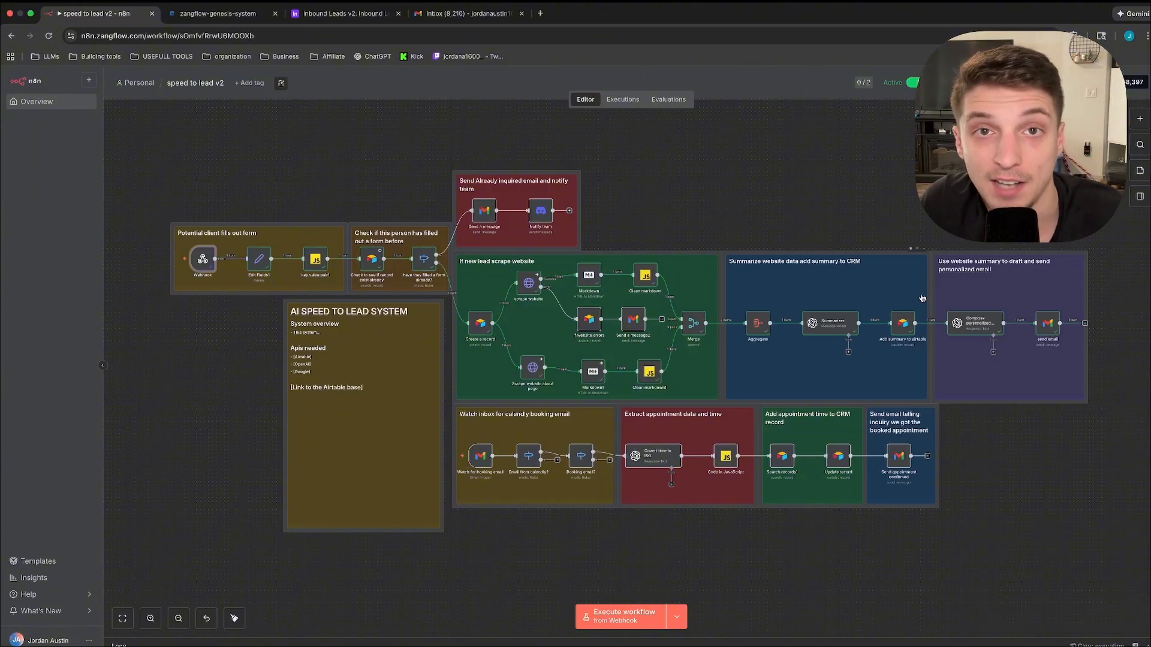
- Switch to Gmail, read the personalized inquiry reply email in the inbox, and return to the n8n workflow
click(467, 13)
click(354, 161)
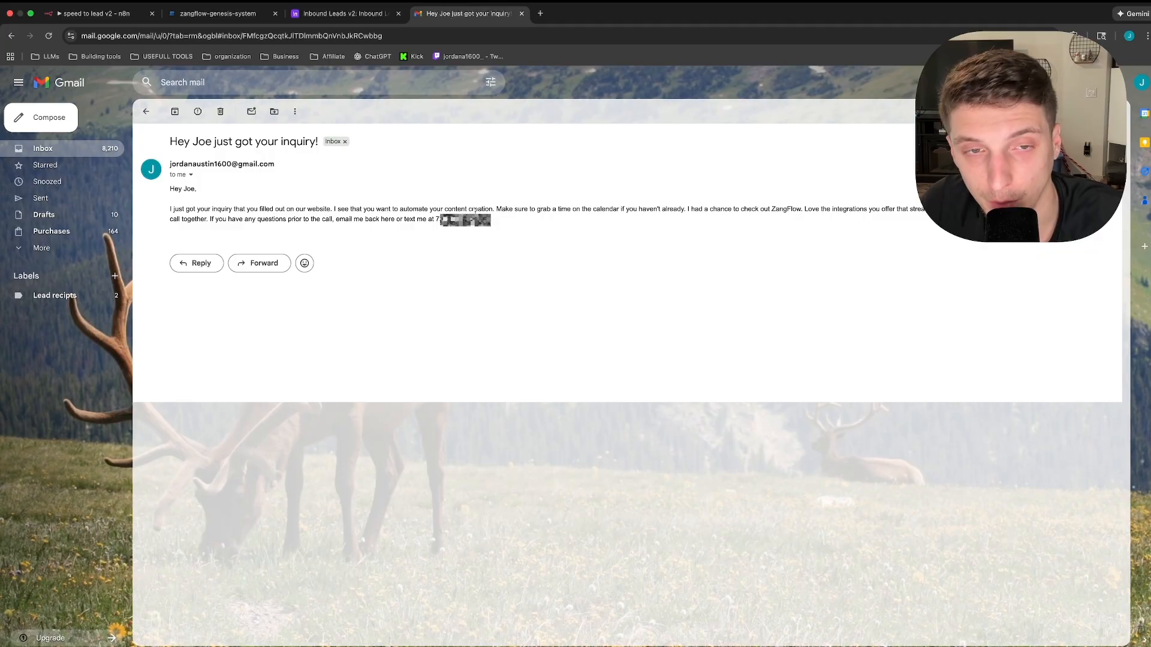
click(96, 14)
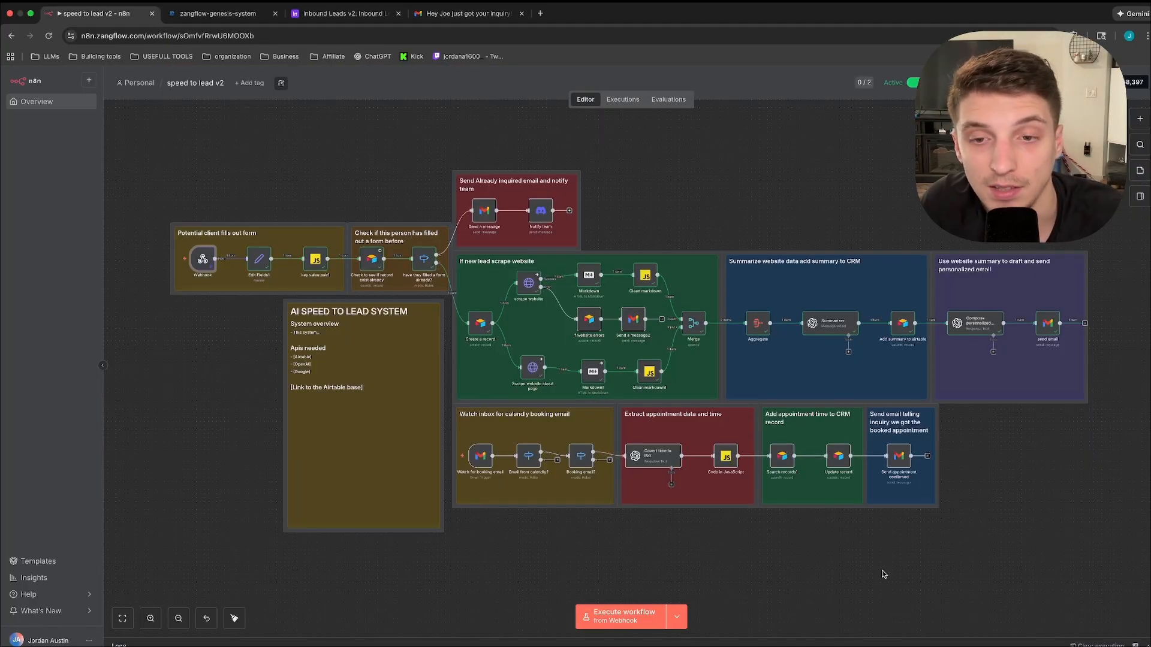
- Switch to the ZangFlow website and look over the date and time selection for the strategy call
key(ctrl+Tab)
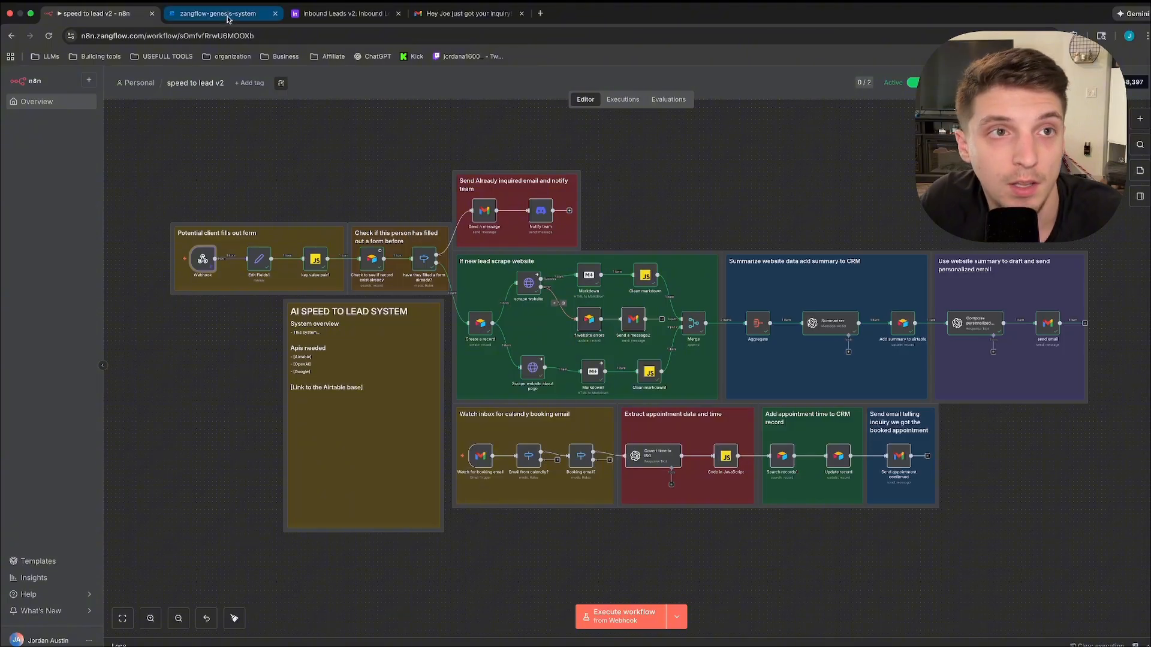
scroll(629, 476, down, 3)
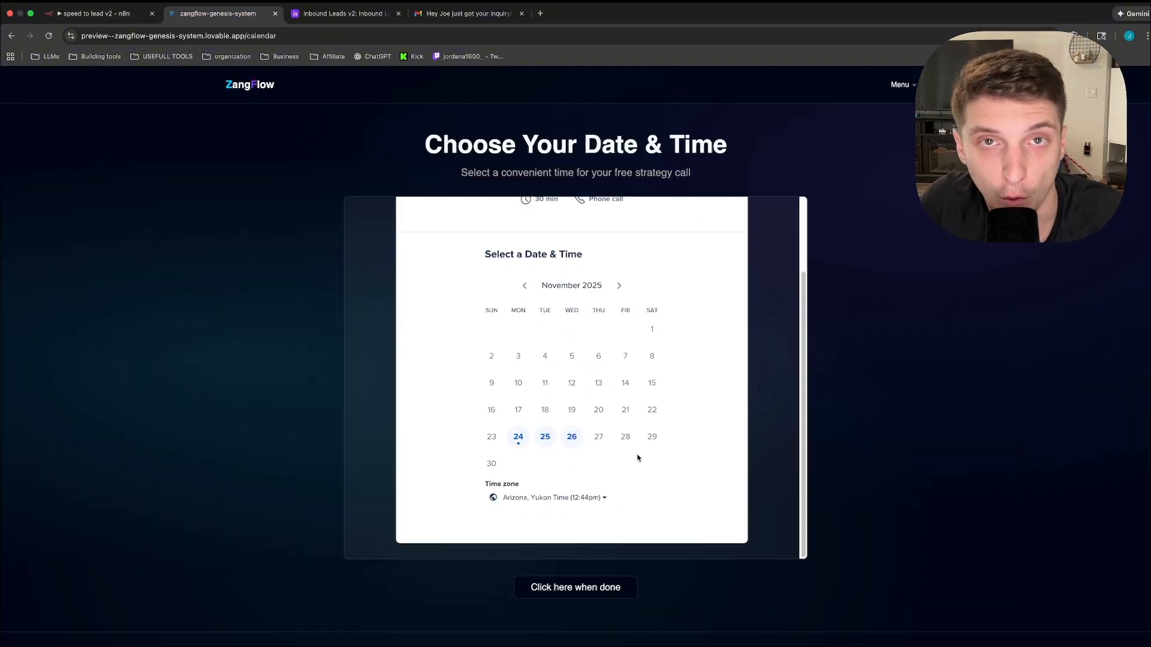
scroll(611, 426, up, 3)
scroll(600, 455, down, 3)
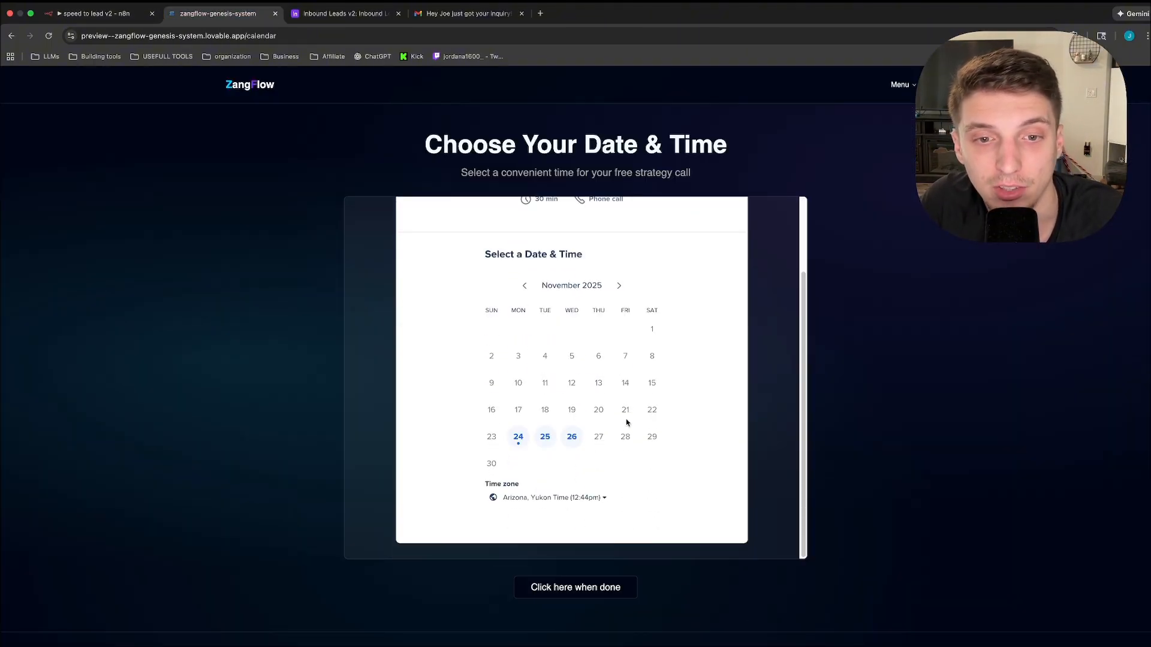
scroll(600, 432, down, 1)
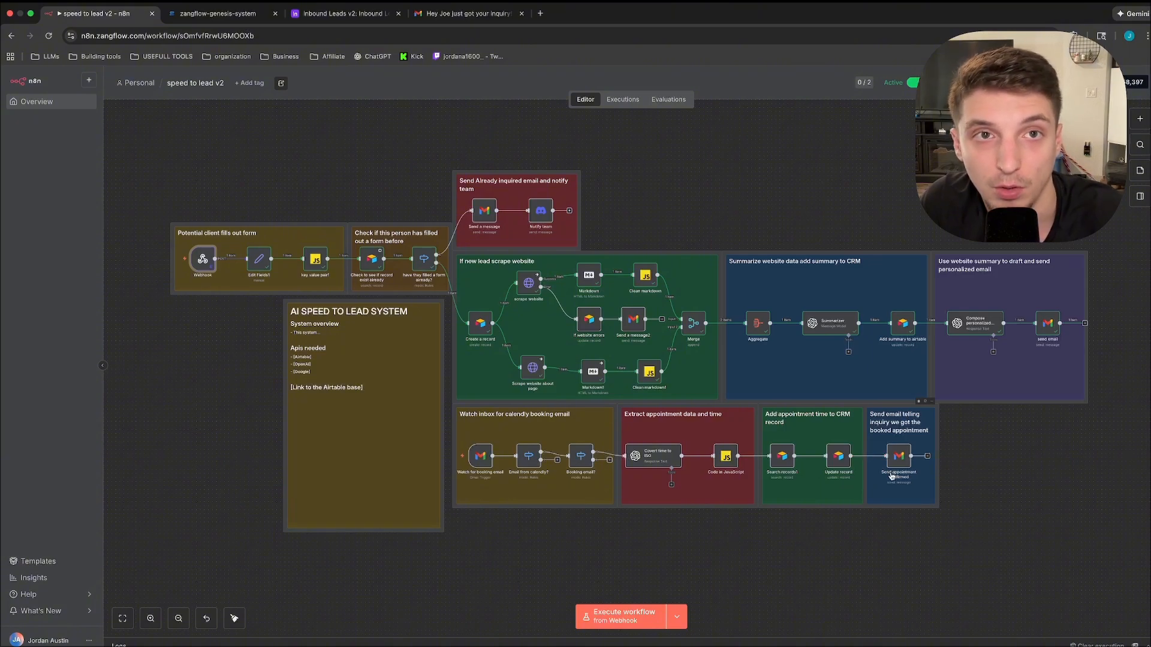
- Switch to Airtable, examine the zangflow record across to its appointment fields in the Raw leads view, and return to the workflow
key(super+3)
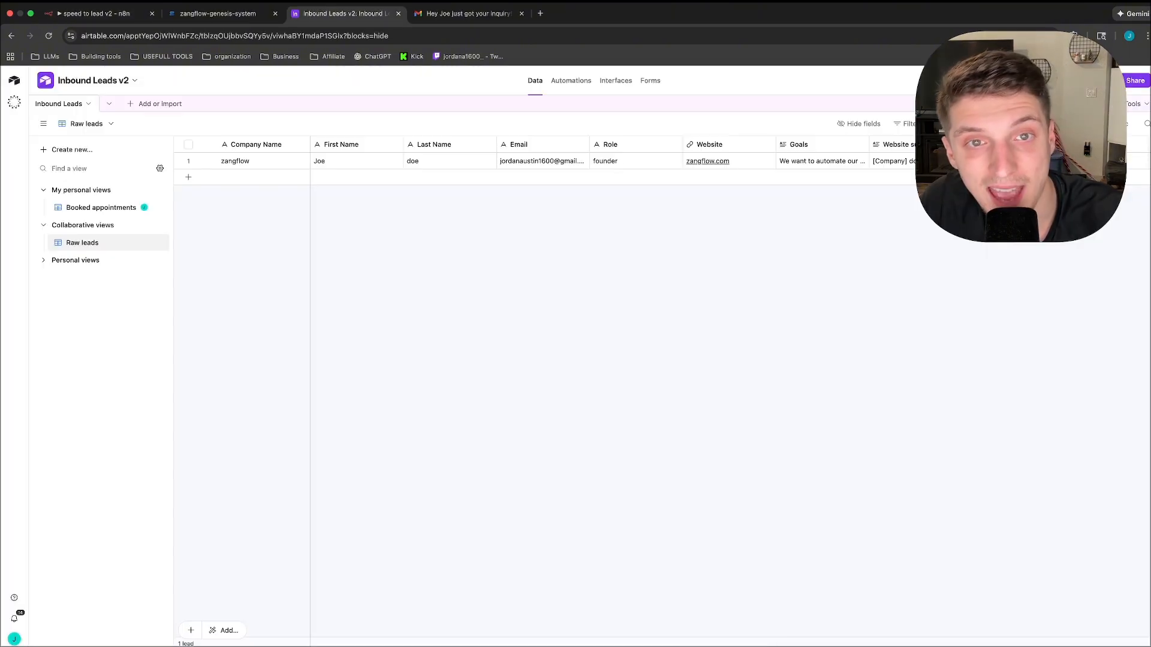
scroll(814, 155, right, 3)
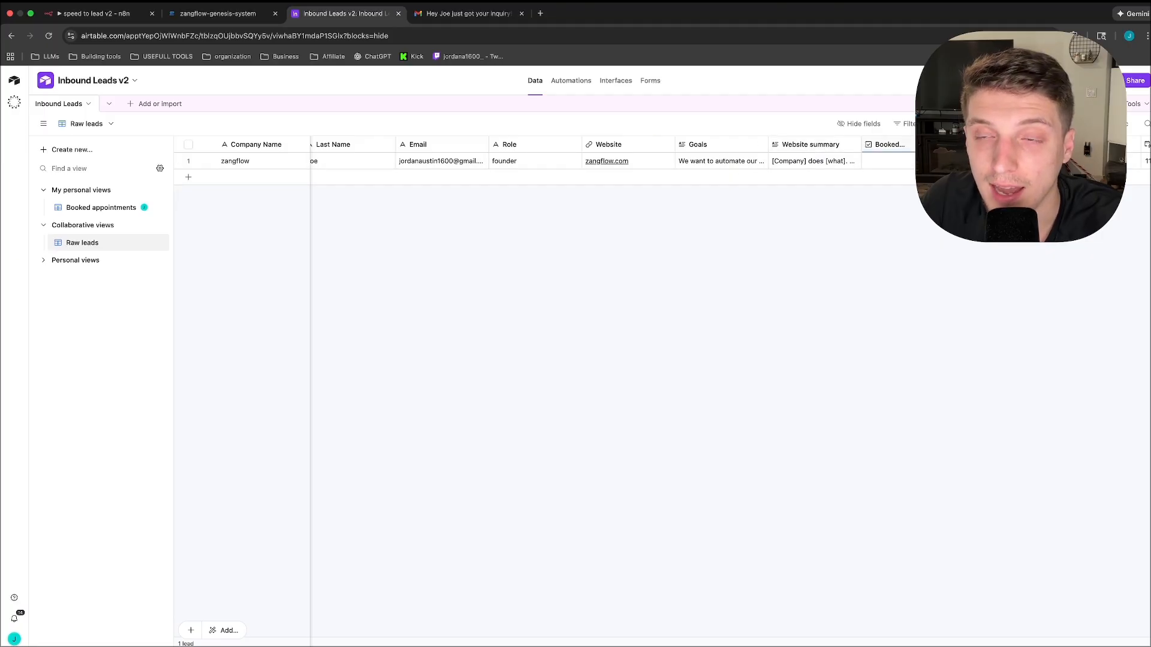
scroll(825, 193, right, 5)
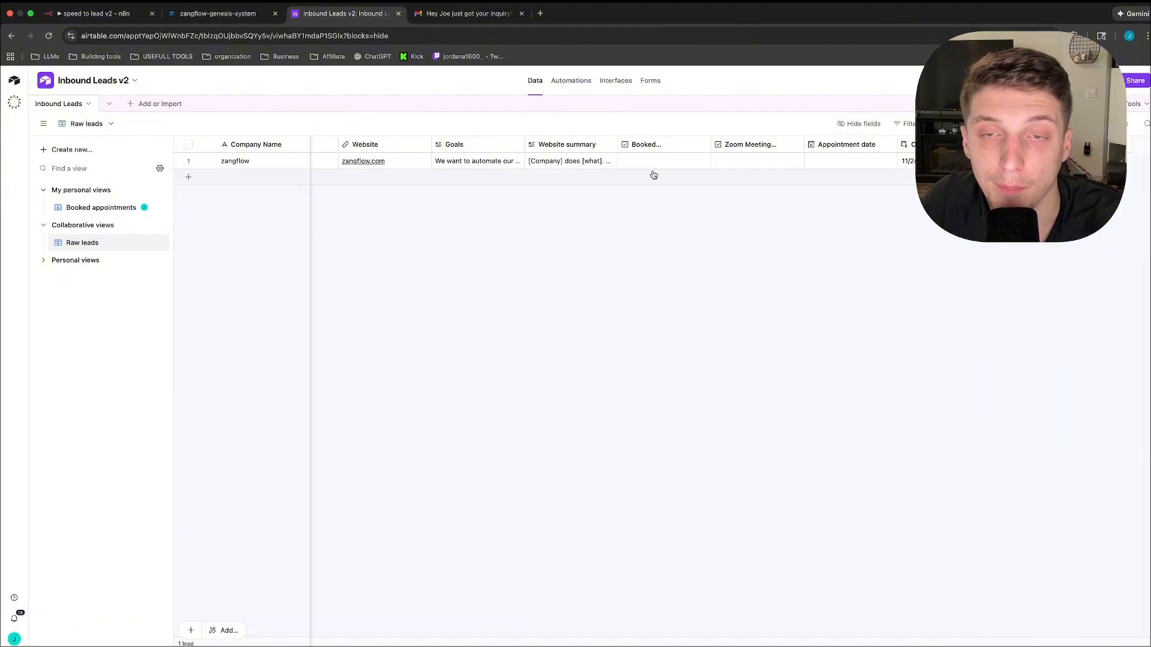
click(96, 14)
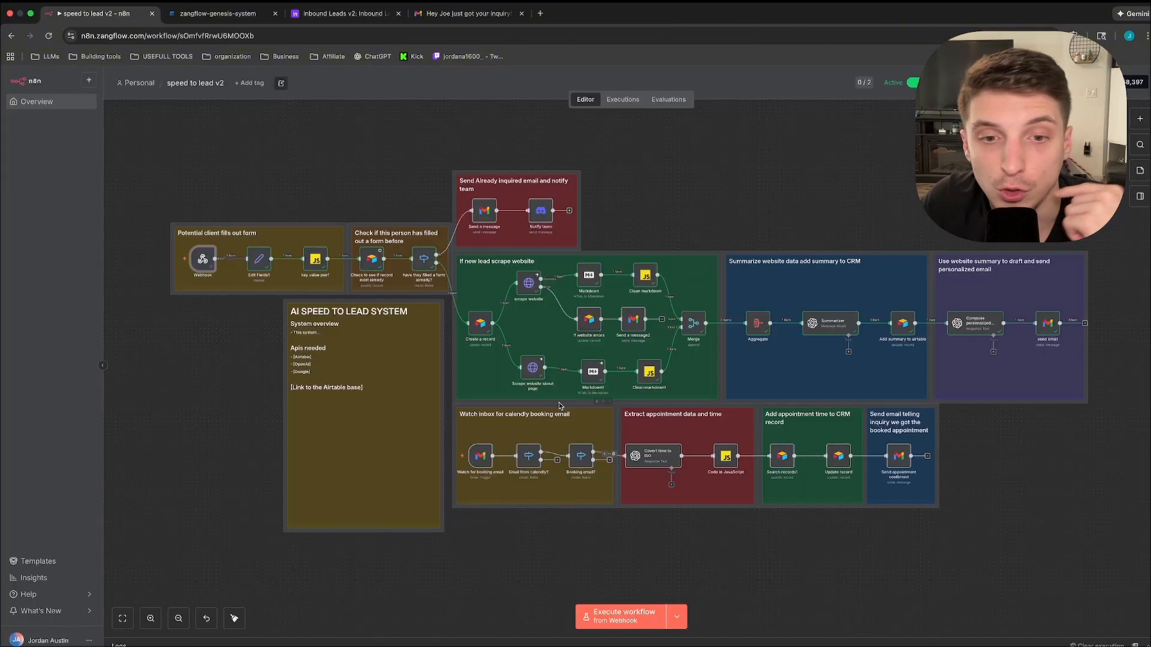
- Return to the Inbound Leads v2 base in Airtable and open its Booked appointments view
click(218, 13)
key(ctrl+Tab)
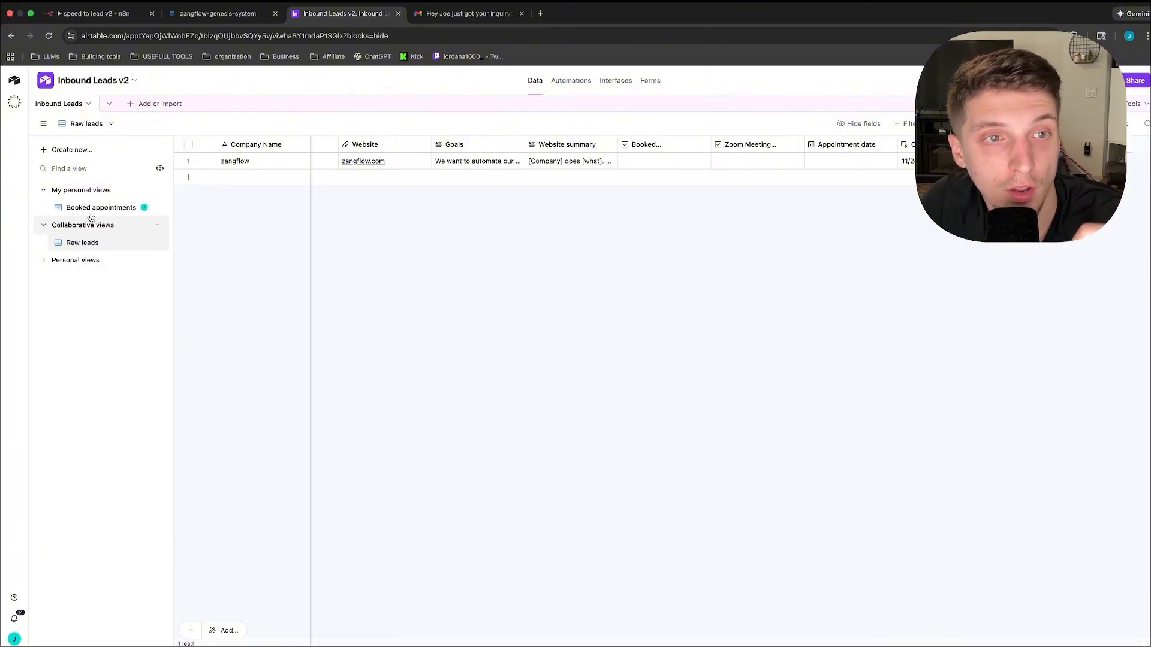
mouse_move(84, 244)
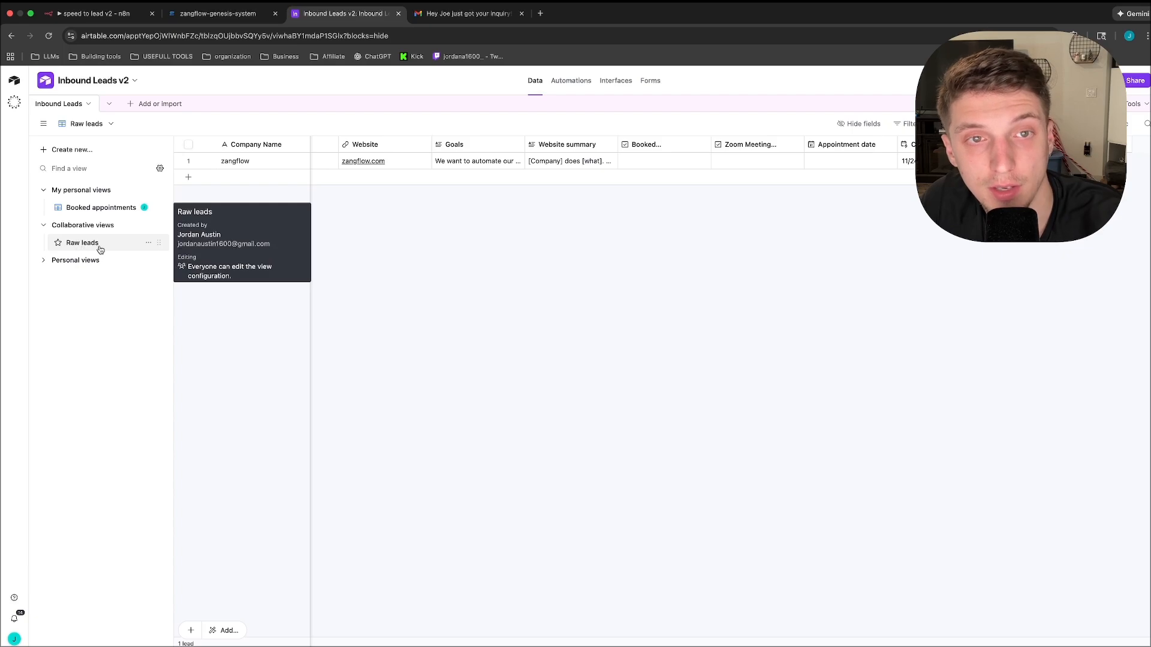
mouse_move(112, 207)
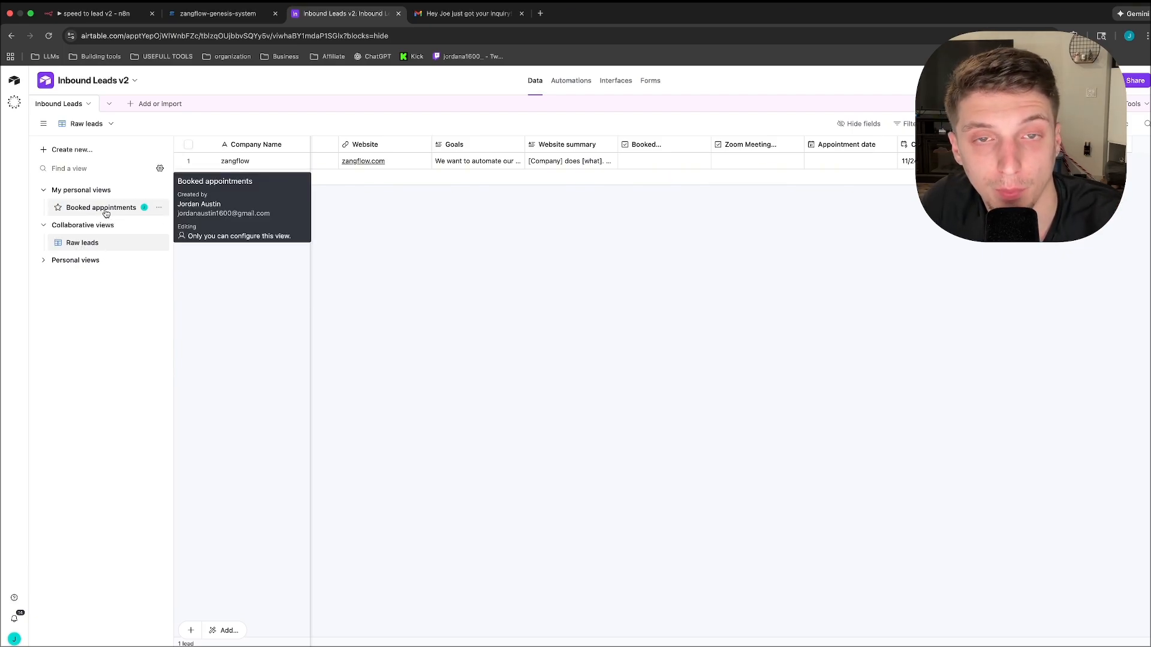
click(106, 208)
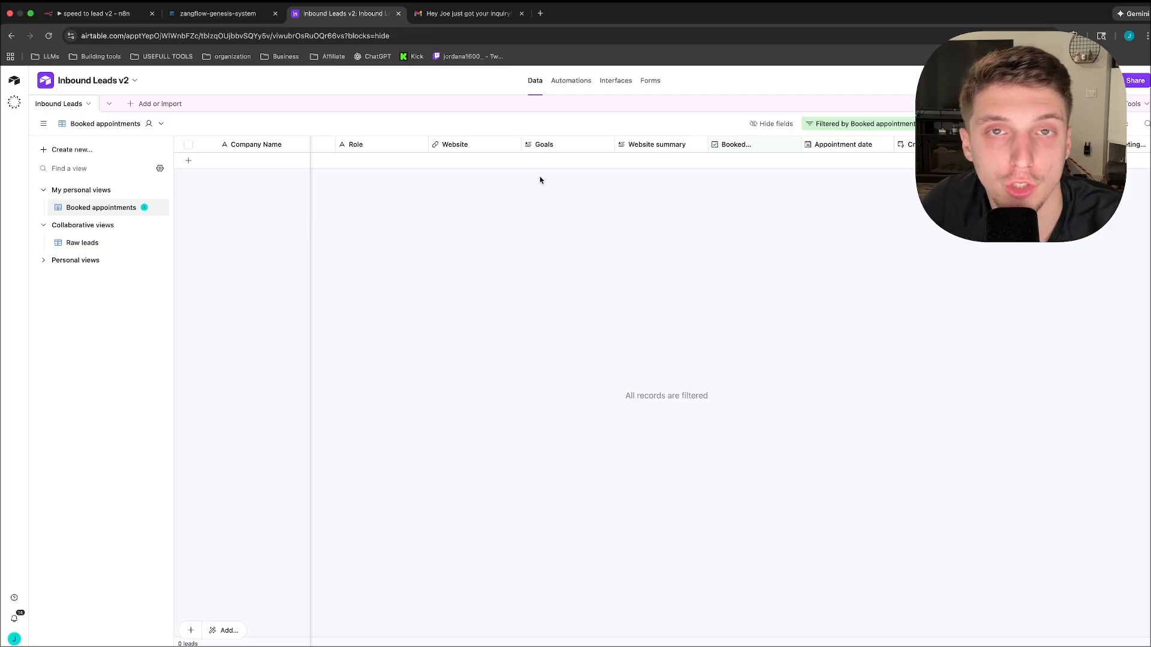
- Switch to the ZangFlow booking calendar and choose the 9:00am slot on Tuesday, November 25 for the strategy call
key(ctrl+shift+Tab)
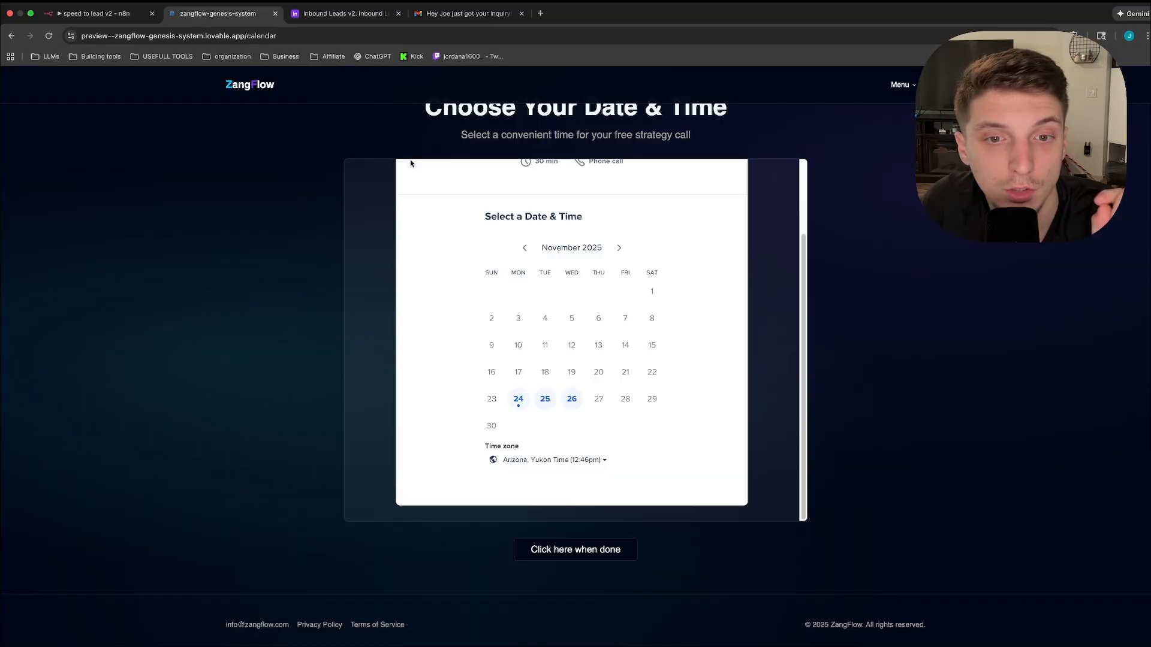
click(541, 401)
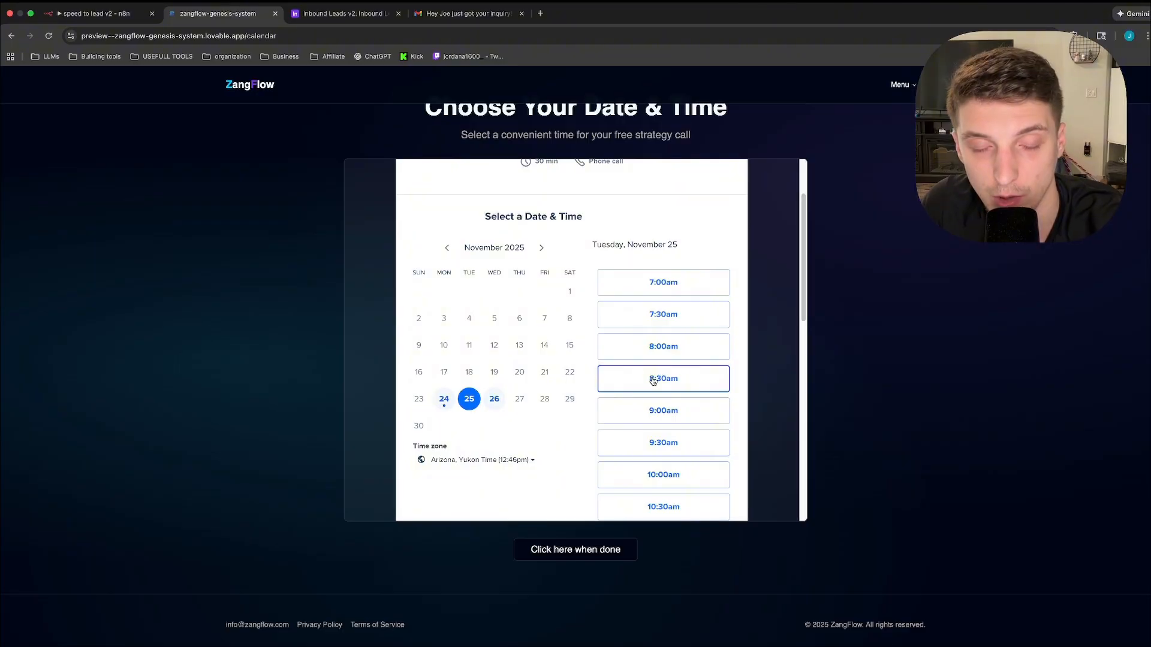
click(697, 408)
click(697, 405)
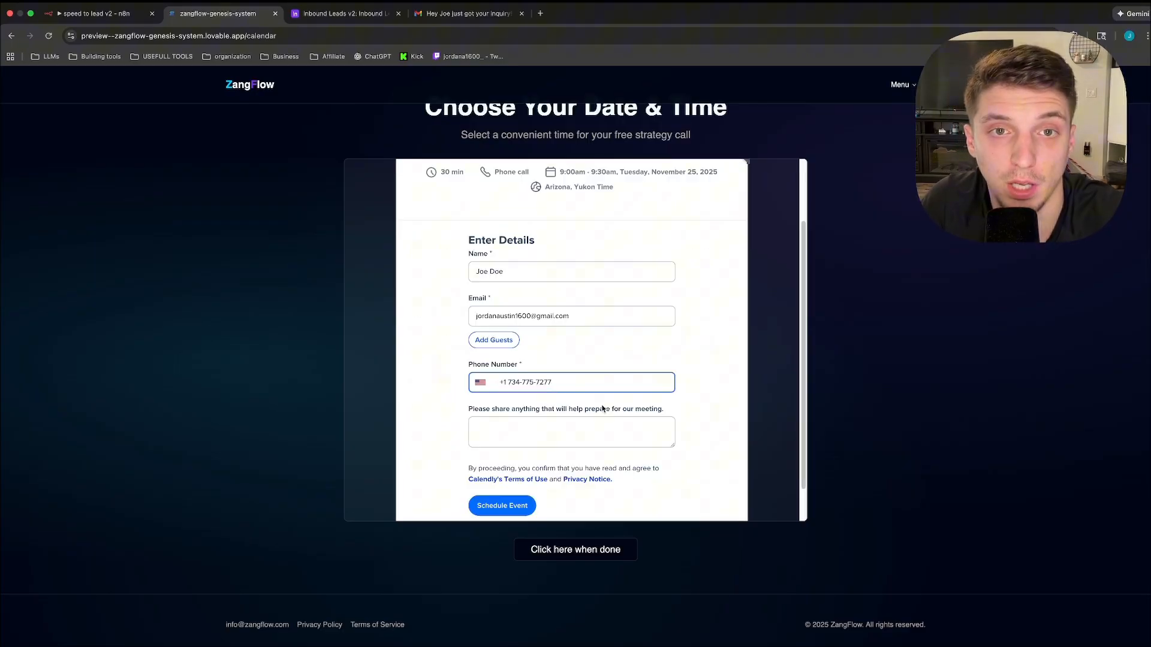
- Review the contact details entered for the 30 Minute Meeting and schedule the event
scroll(603, 409, up, 2)
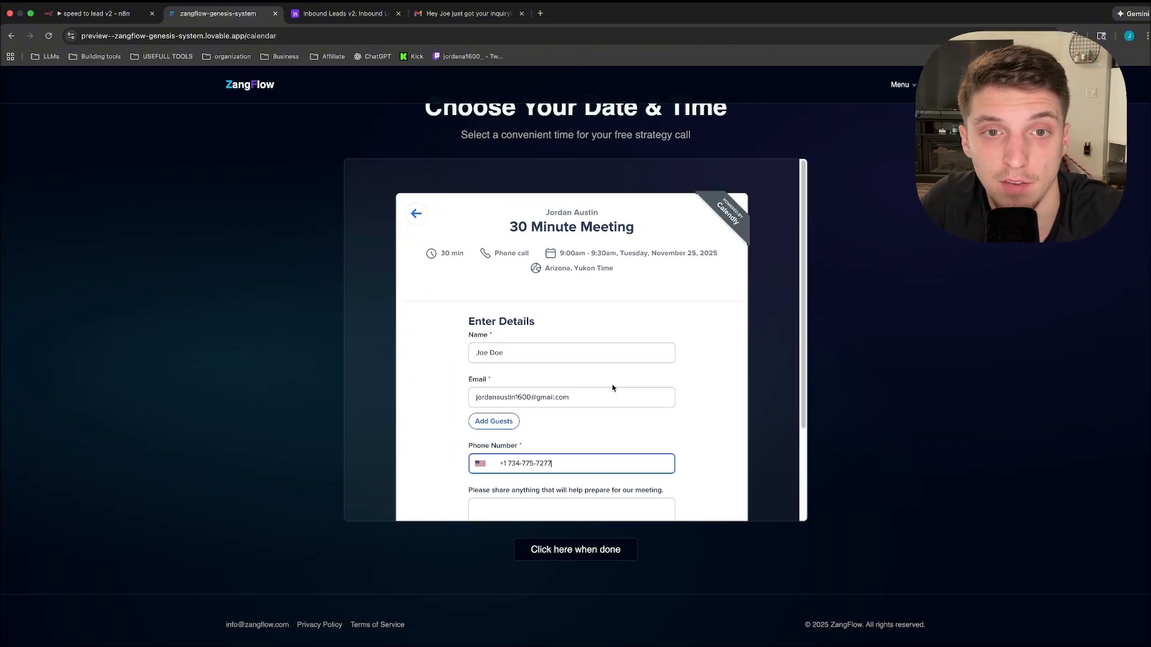
scroll(611, 390, down, 2)
scroll(605, 354, up, 2)
scroll(595, 359, down, 1)
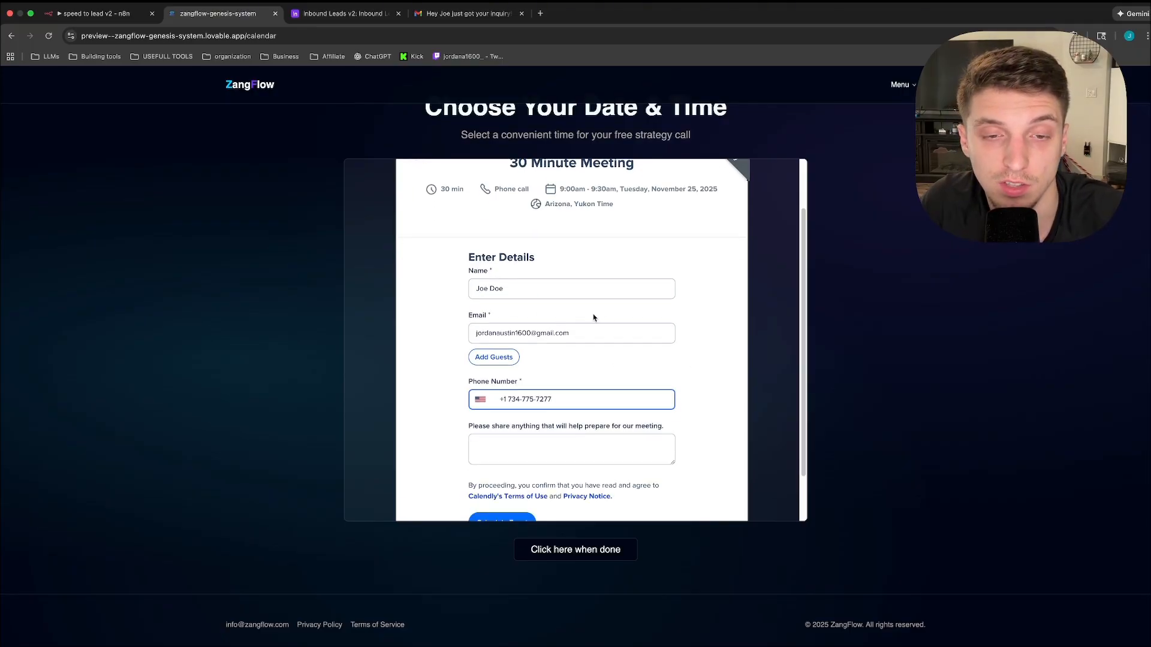
scroll(671, 350, down, 1)
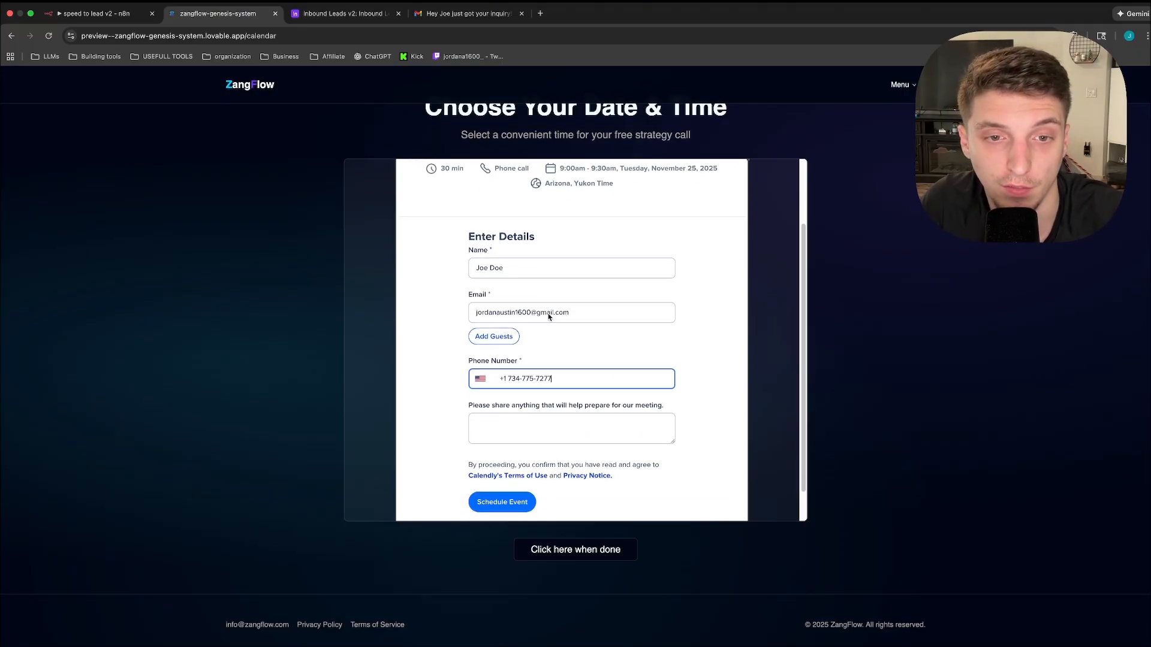
click(499, 494)
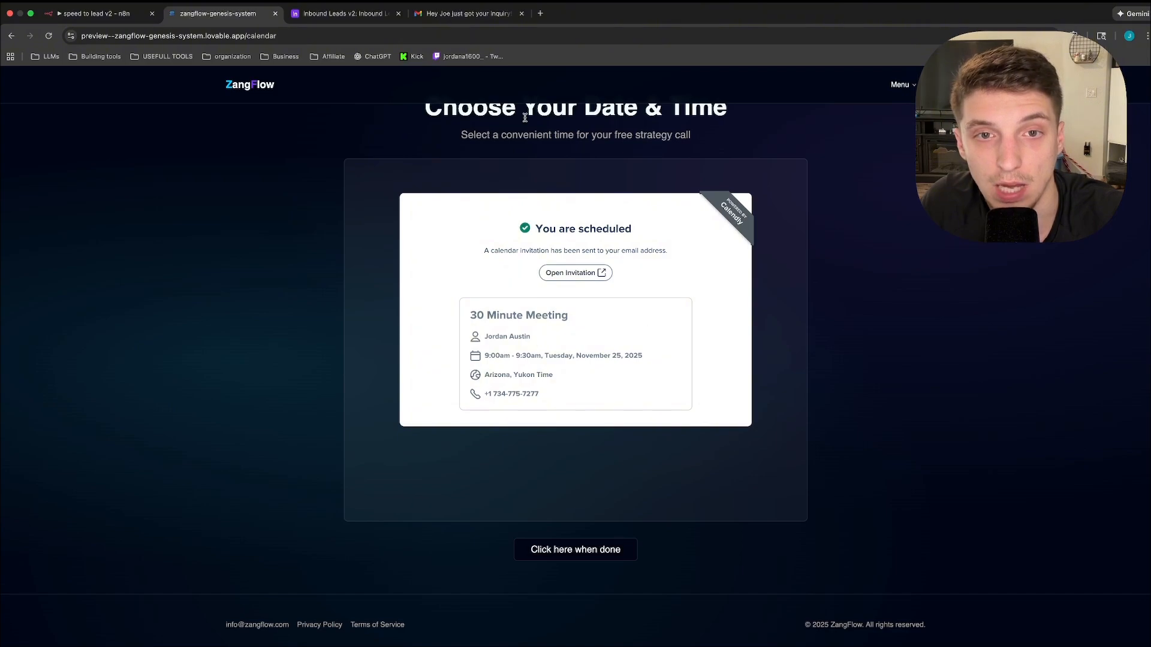
- Return to the speed to lead v2 workflow, view its executions and layout, and check the Gmail inbox
click(132, 13)
click(620, 99)
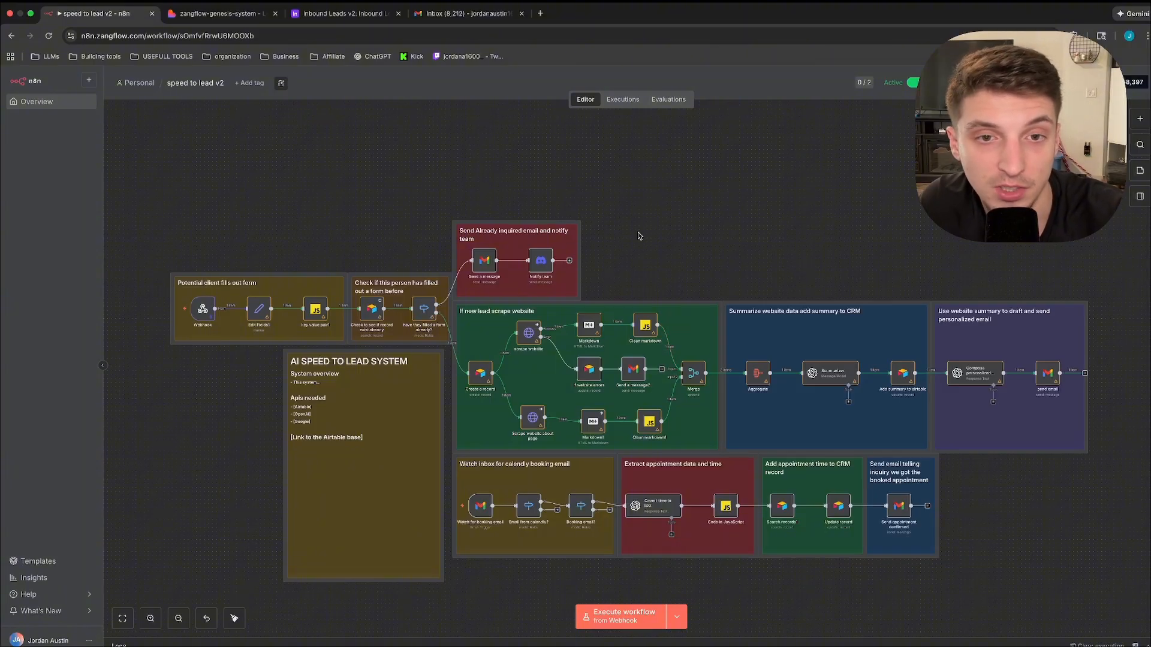
mouse_move(175, 311)
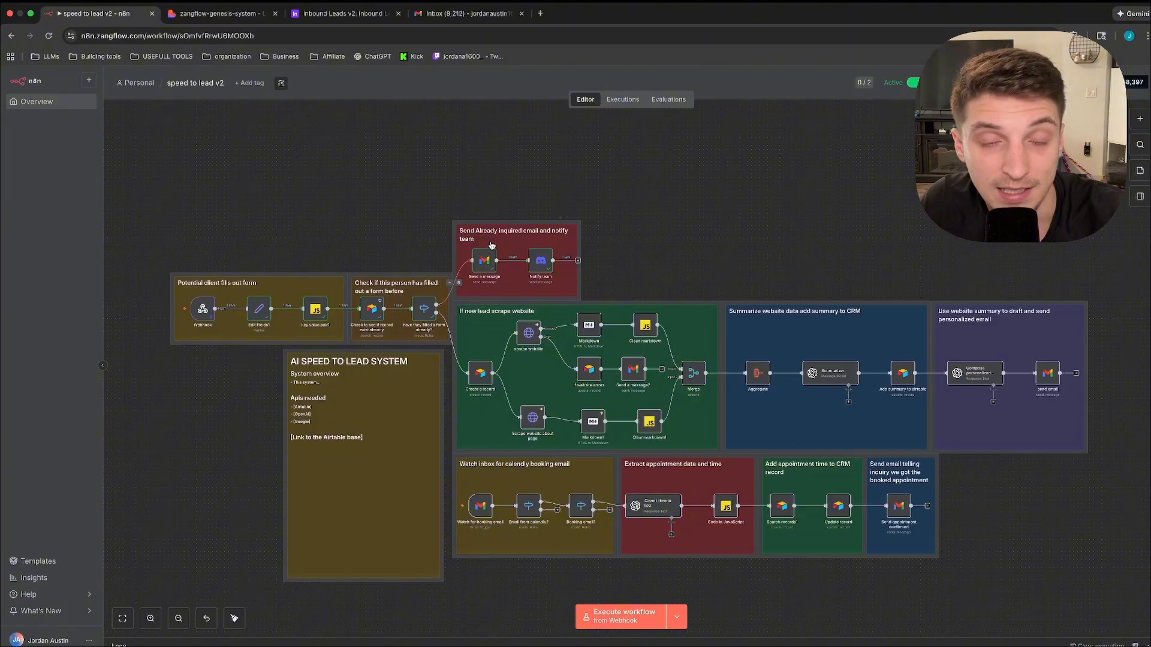
click(466, 15)
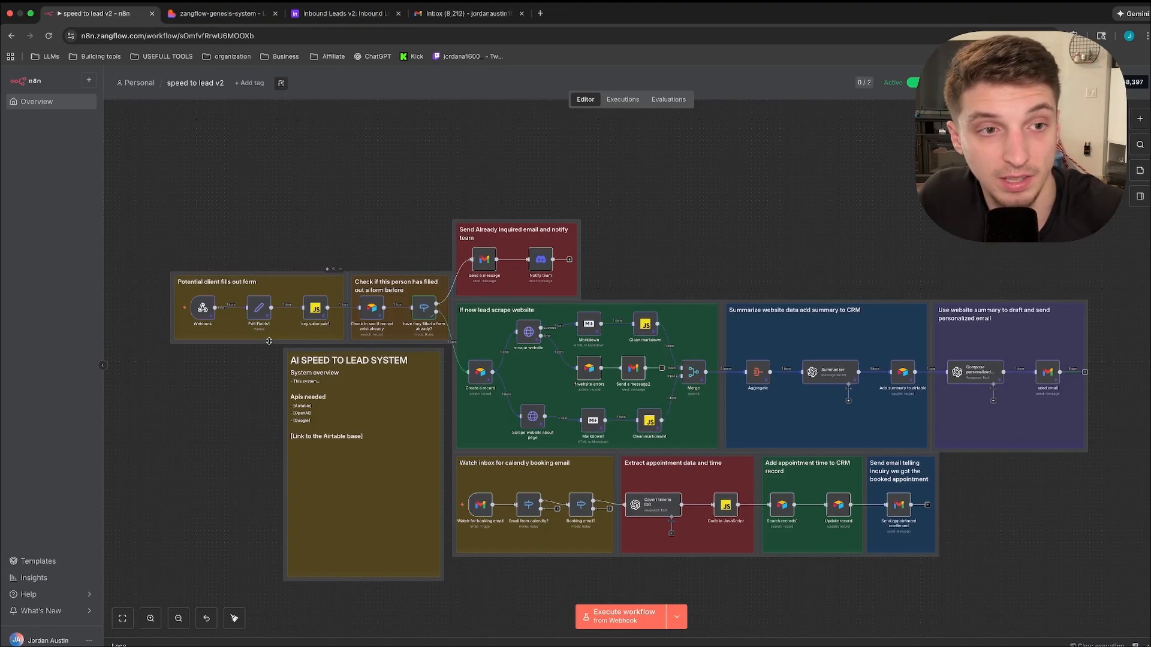
- Examine the Webhook trigger node's URL, method, response settings and pinned output in the Potential client fills out form section
double_click(204, 308)
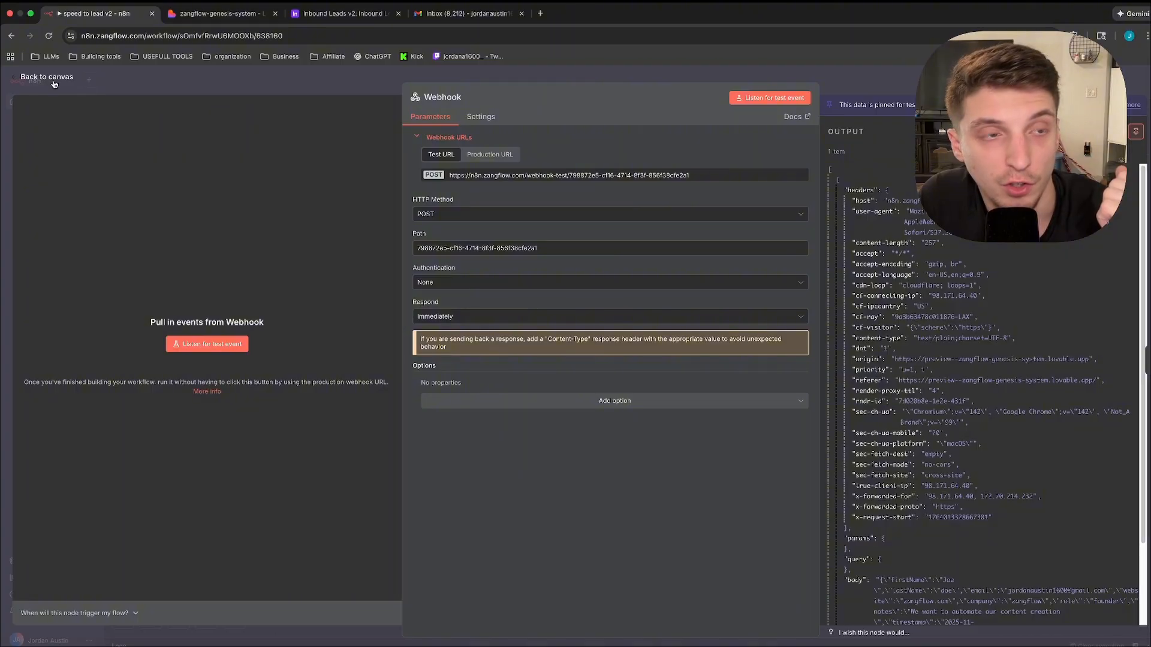
key(Escape)
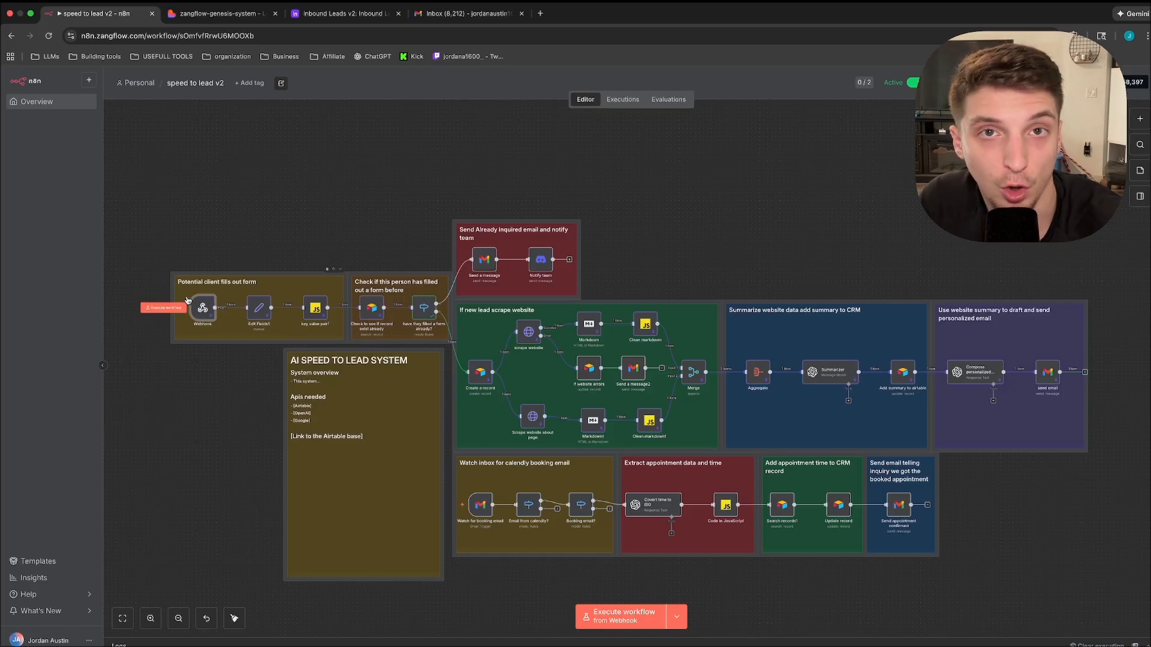
- Add a second Webhook trigger node to the workflow and return to the canvas
click(1140, 121)
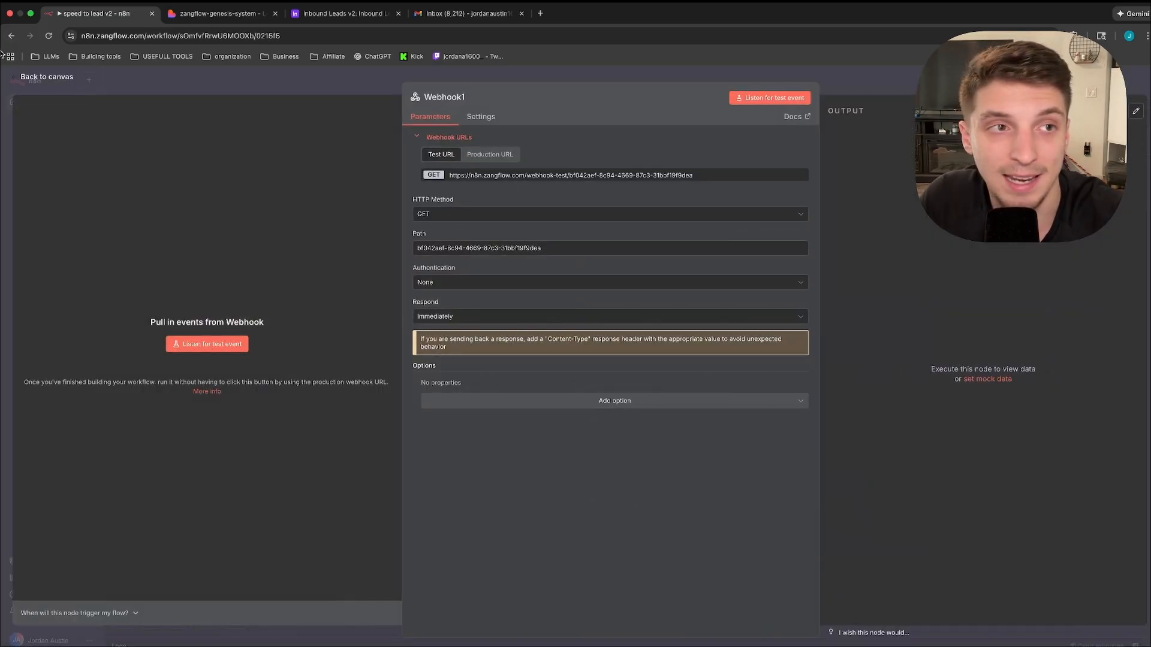
click(48, 77)
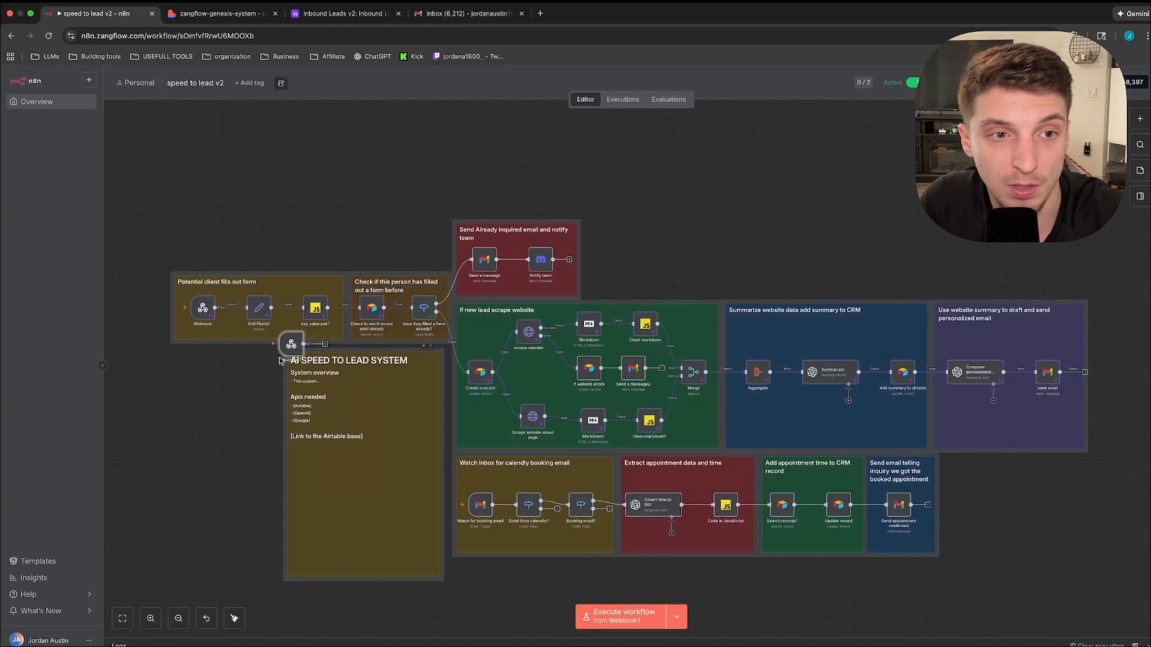
- Open the original POST Webhook node, copy its test URL, and return to the canvas
double_click(291, 343)
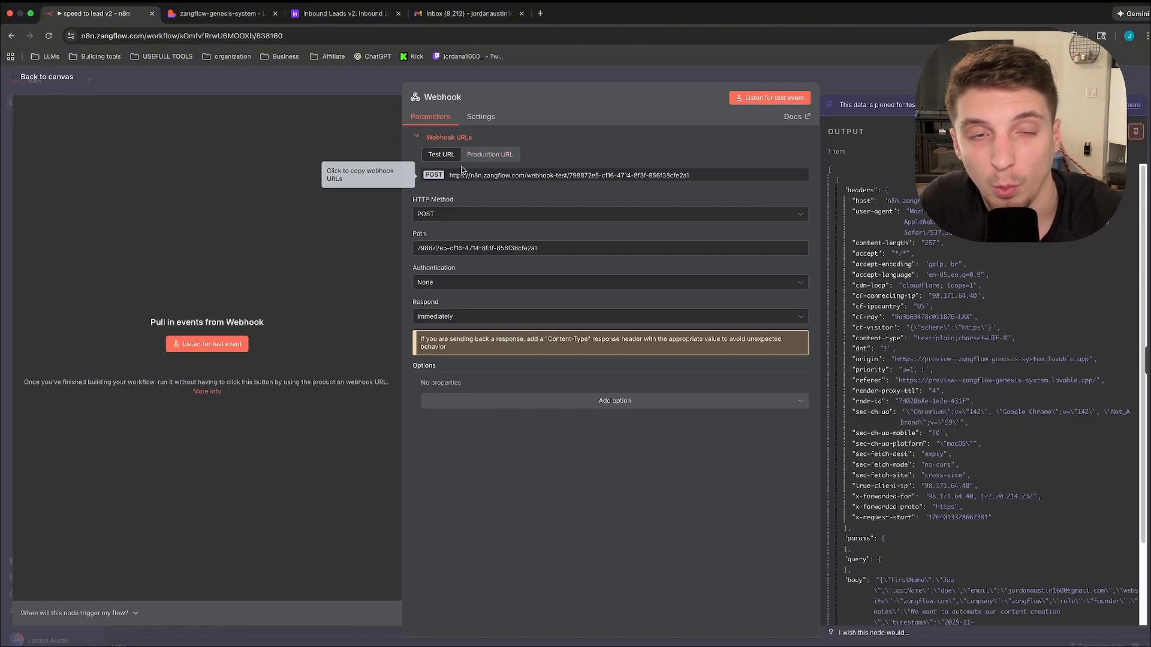
click(534, 180)
key(Escape)
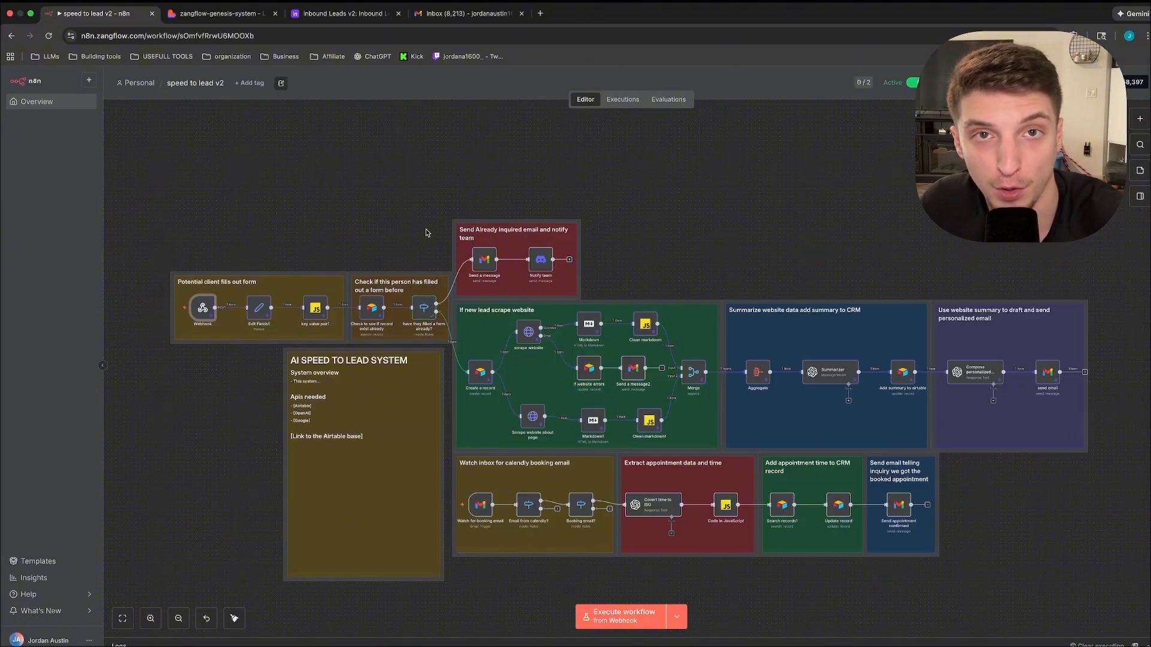
- Switch to the zangflow-genesis-system project in Lovable and examine the landing page preview around the Book My Free Strategy Call section
key(ctrl+Tab)
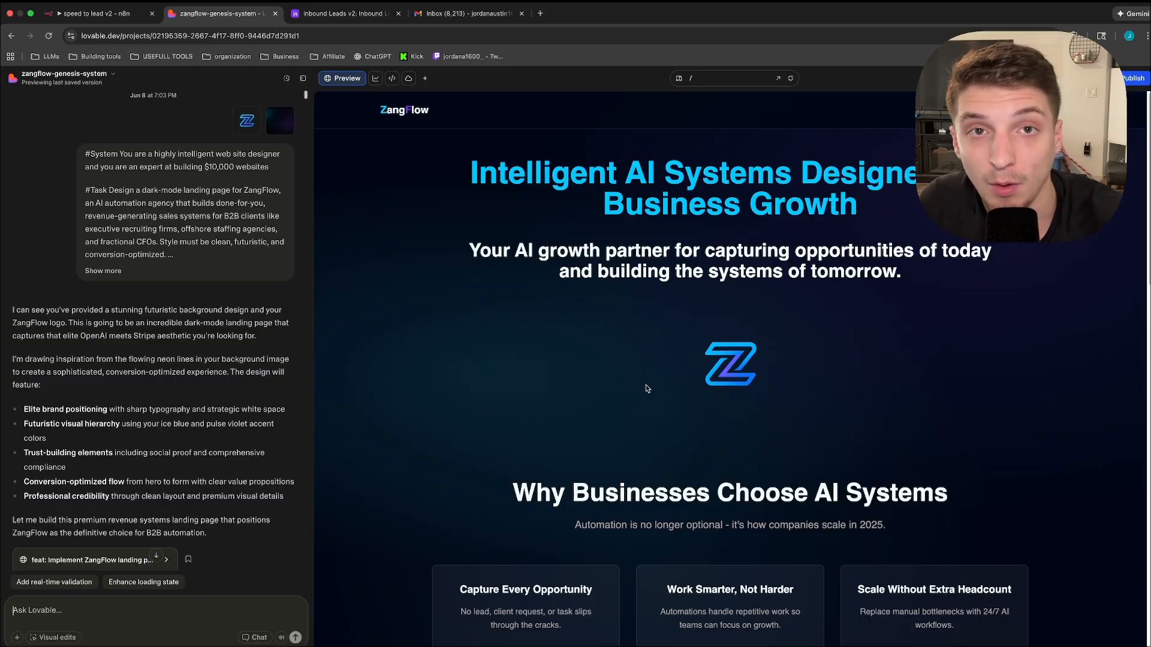
scroll(645, 388, down, 10)
scroll(742, 406, up, 10)
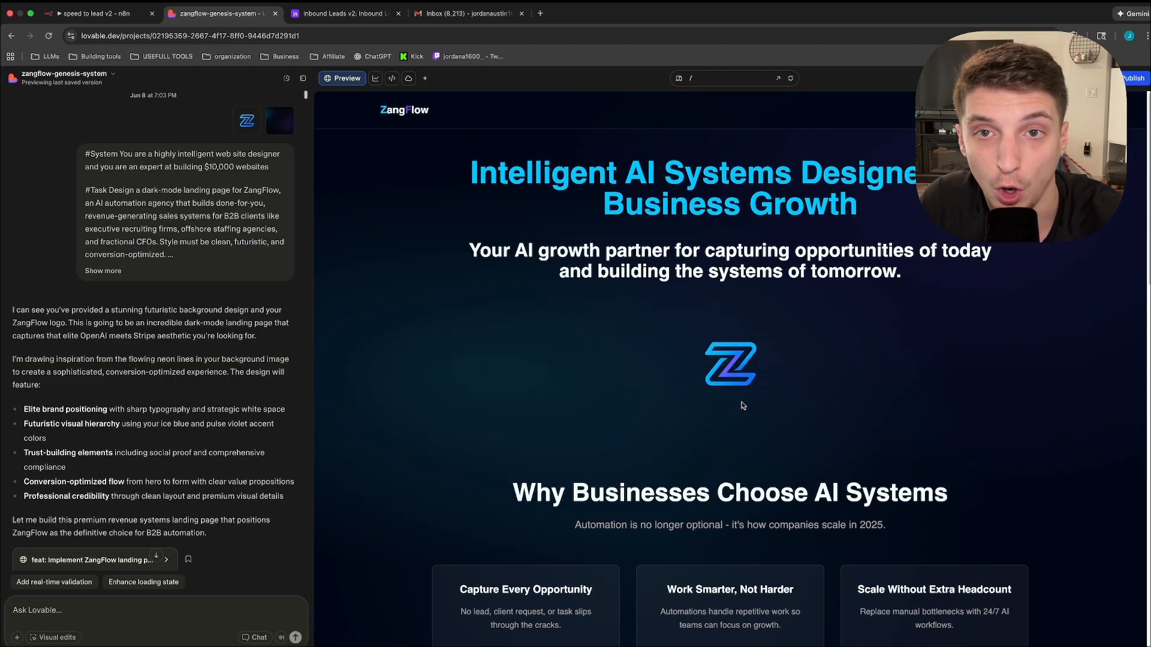
scroll(758, 415, down, 3)
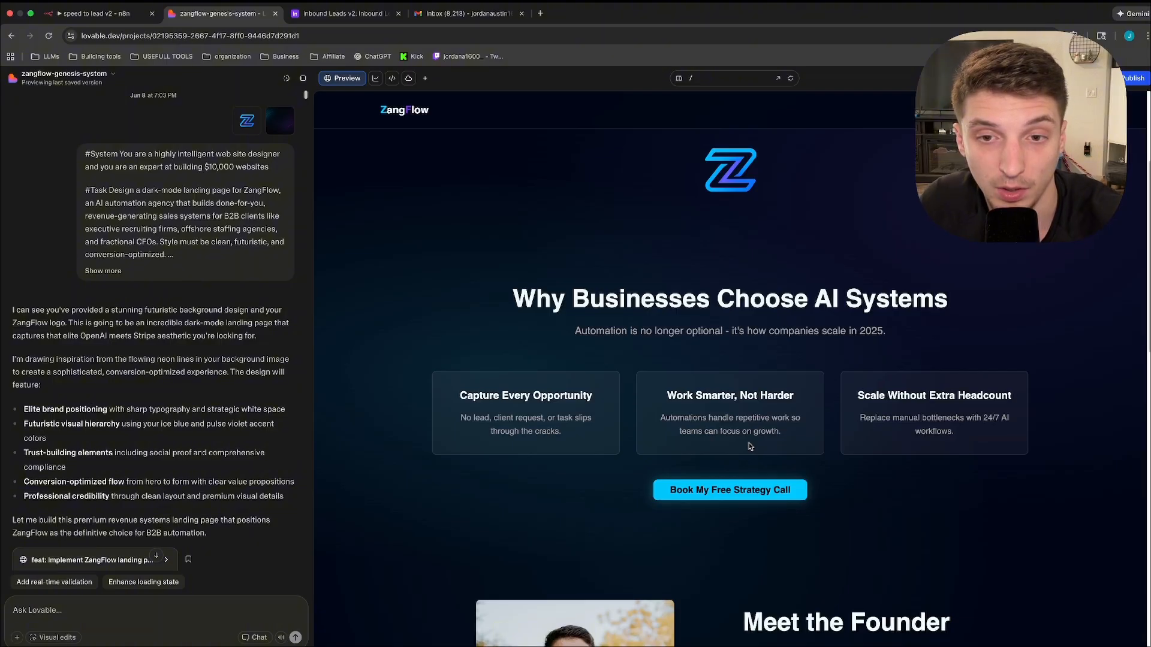
scroll(753, 440, up, 3)
scroll(761, 438, down, 4)
scroll(761, 439, down, 2)
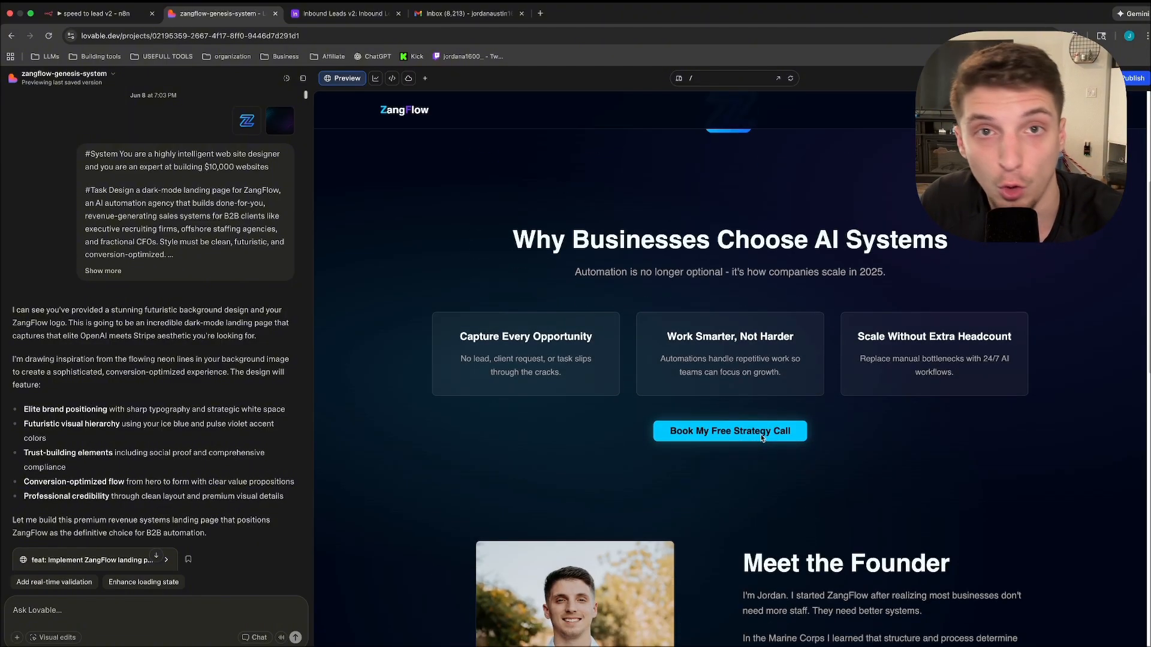
scroll(761, 437, up, 2)
scroll(214, 475, down, 3)
- Review the Lovable chat through to the latest webhook URL request, and open the strategy call form in the preview
scroll(216, 479, down, 20)
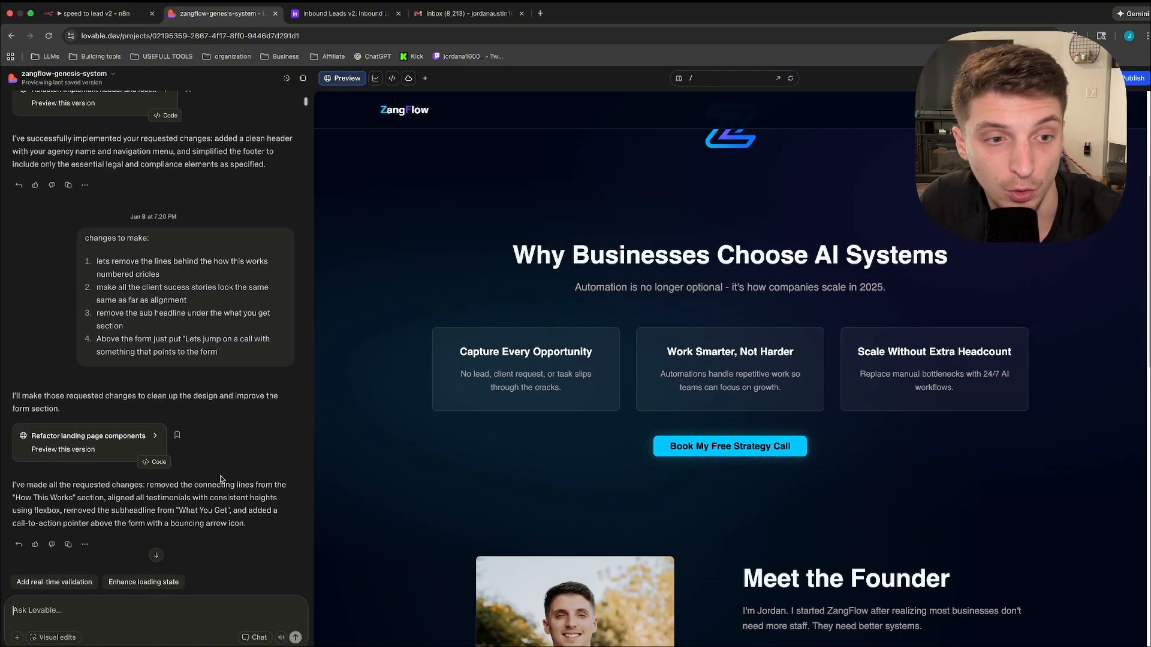
scroll(223, 487, down, 15)
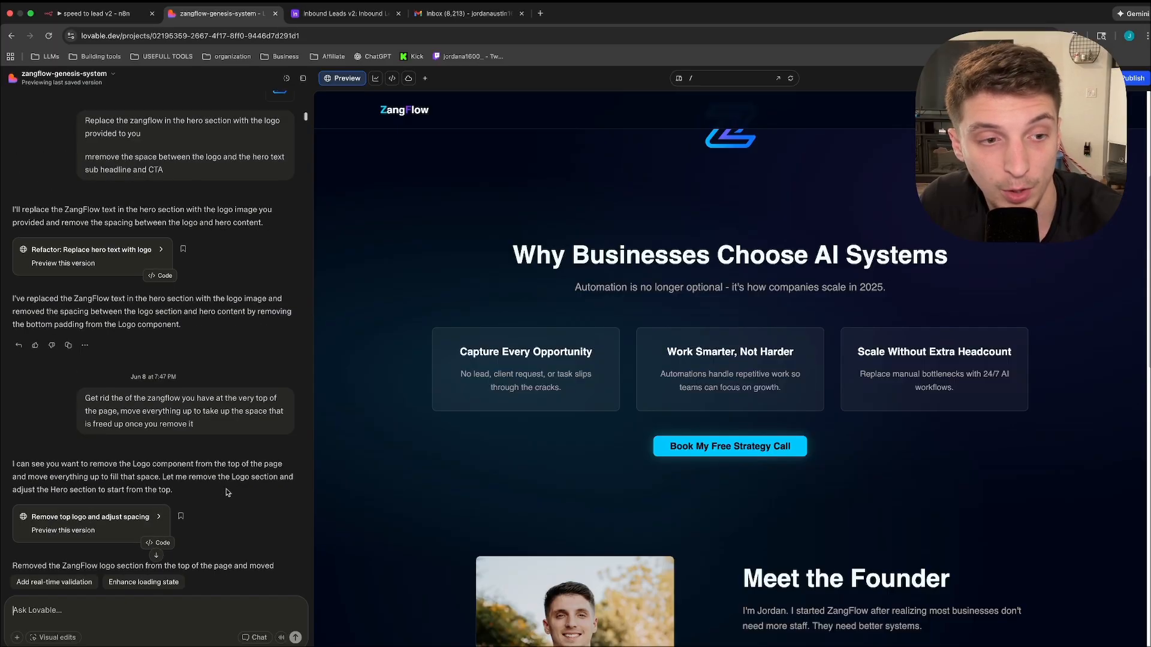
scroll(262, 530, down, 20)
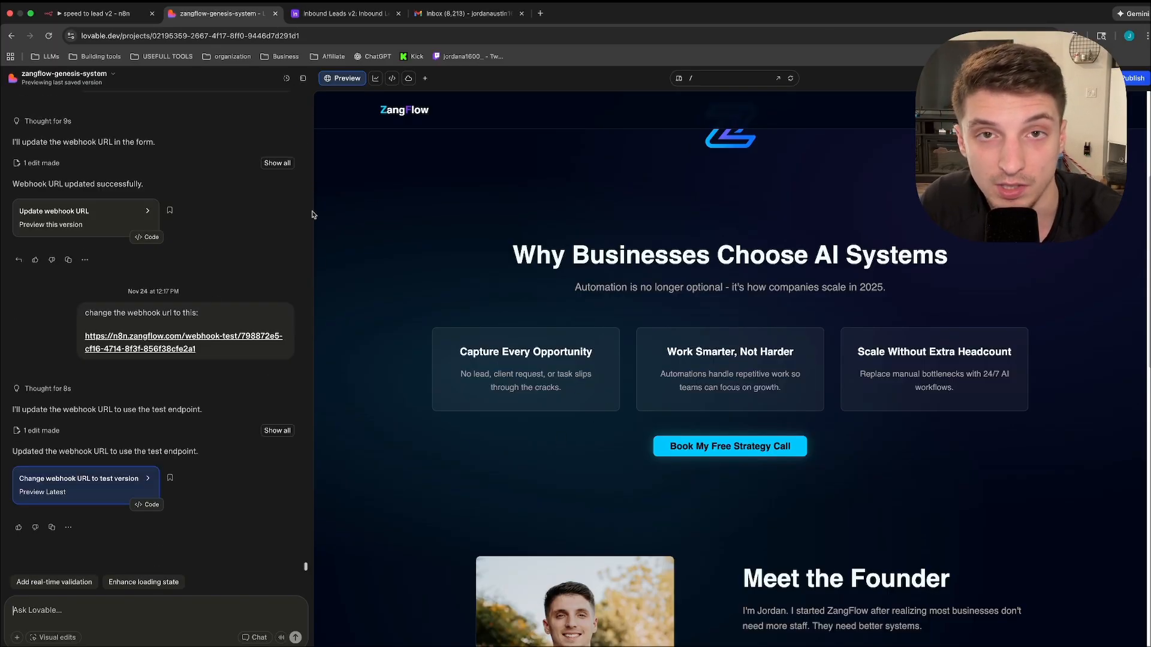
click(731, 449)
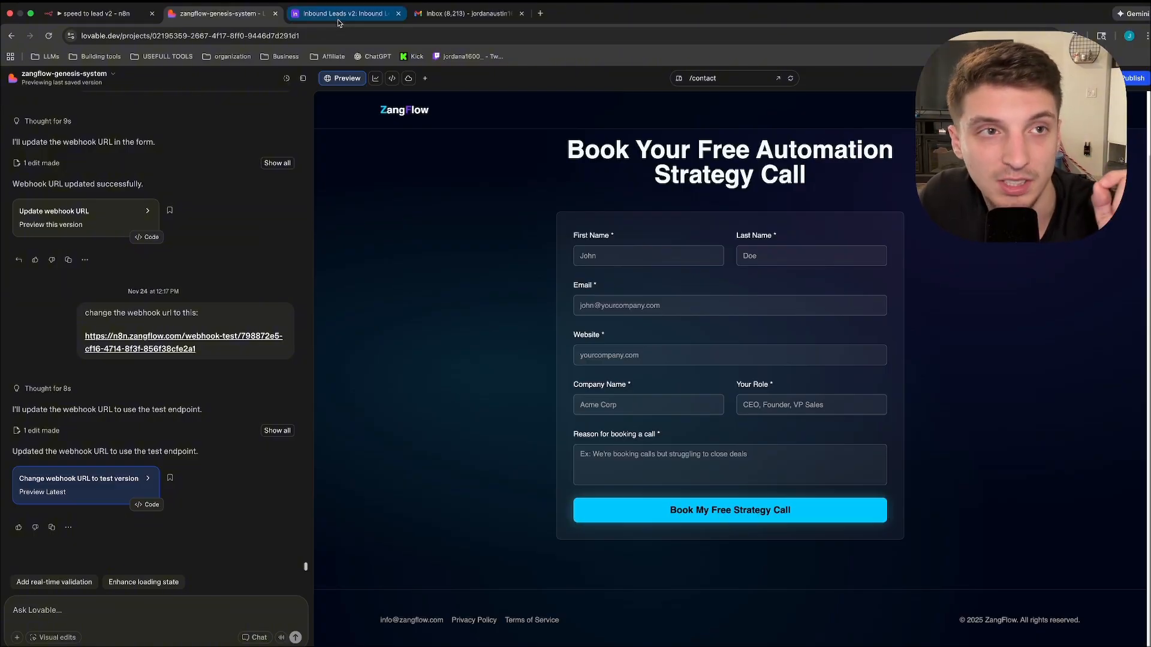
- Return to the n8n workflow and examine how the Edit Fields1 node maps the webhook body, comparing its input and output
click(99, 14)
mouse_move(204, 309)
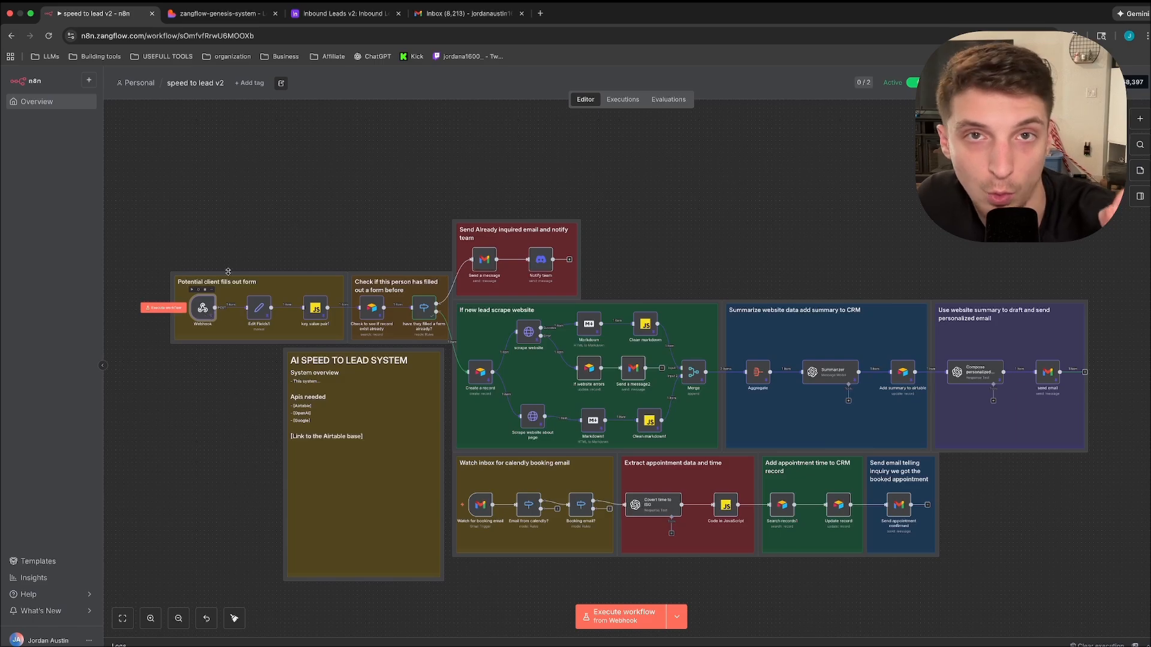
mouse_move(264, 314)
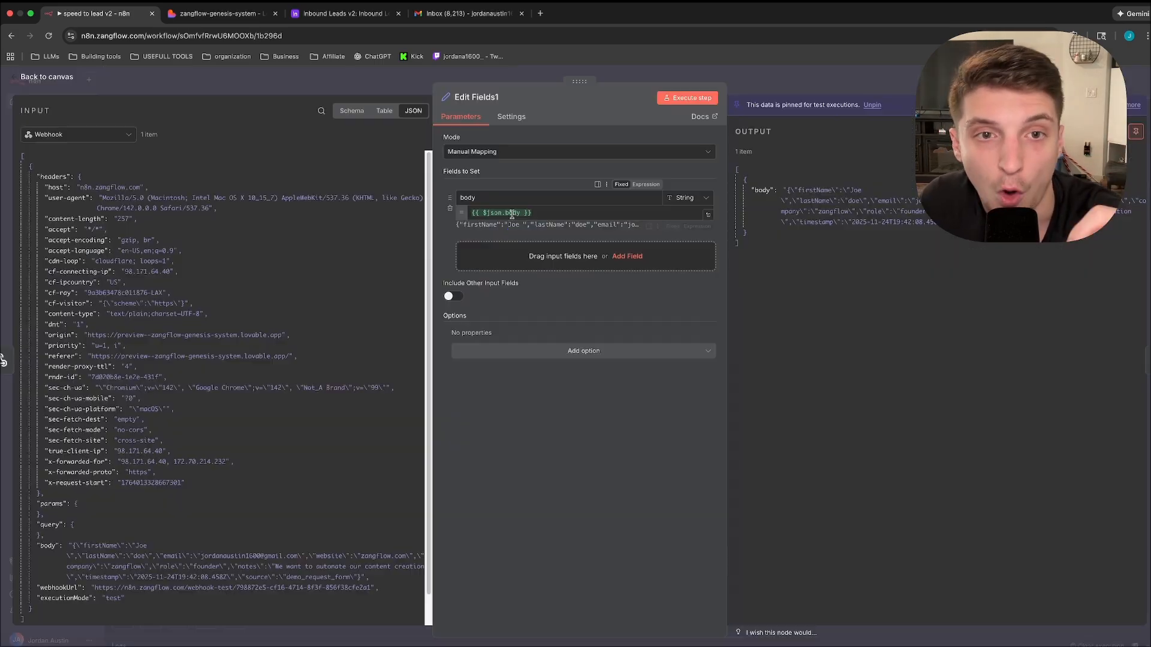
double_click(262, 310)
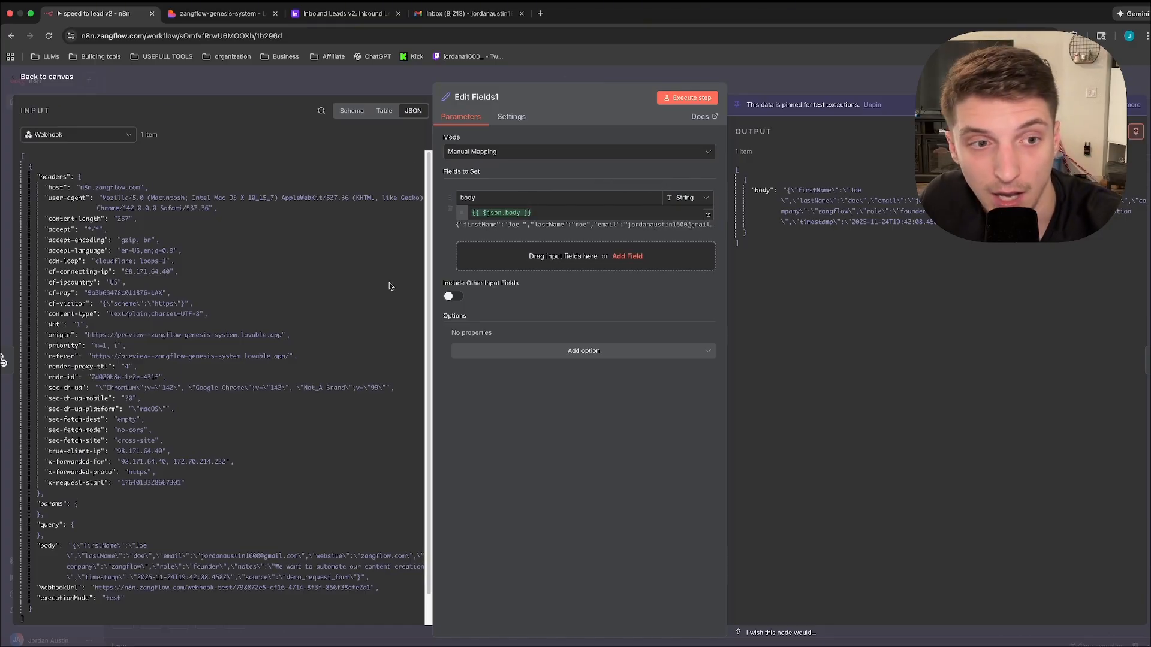
scroll(60, 522, down, 1)
scroll(53, 433, up, 1)
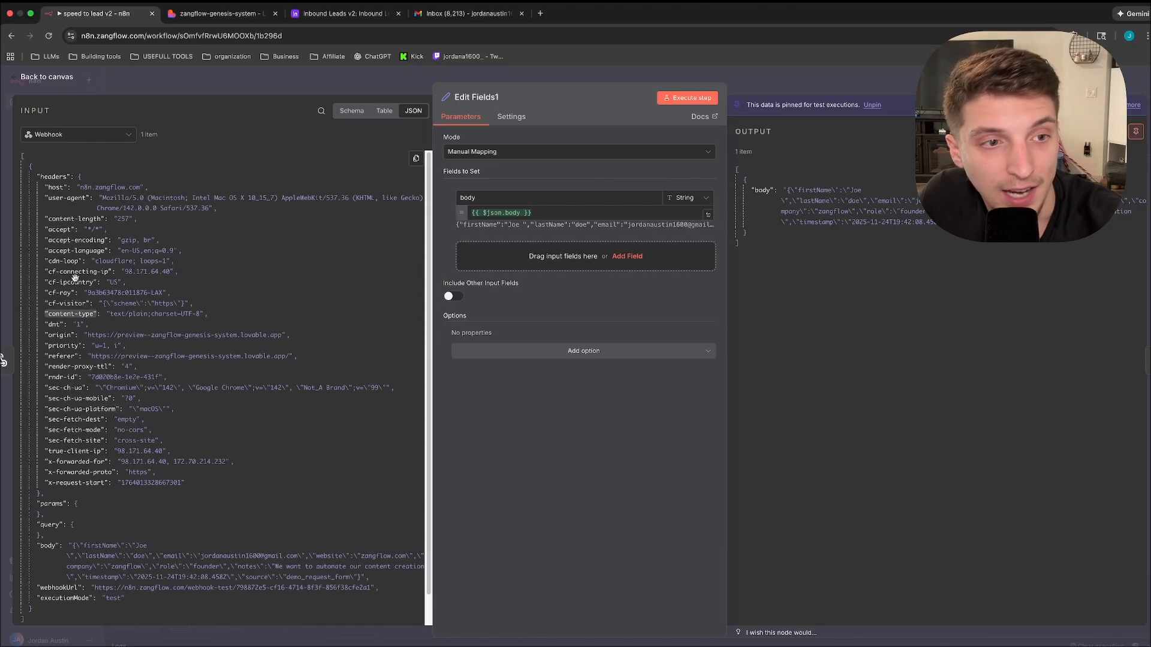
scroll(72, 564, down, 1)
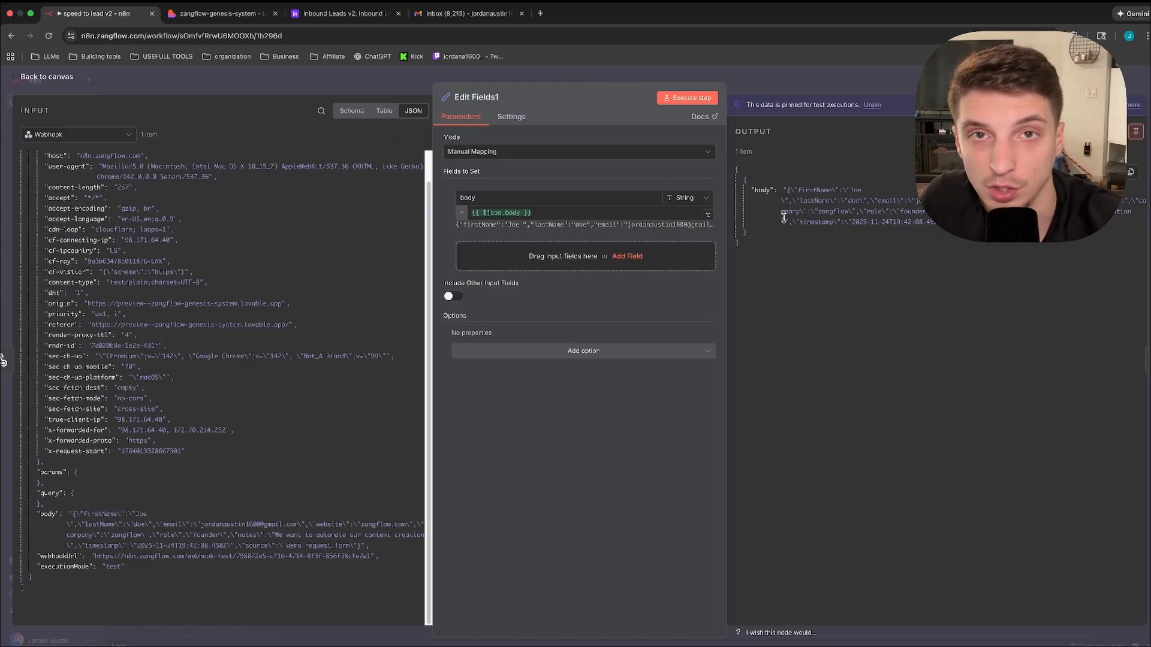
click(68, 79)
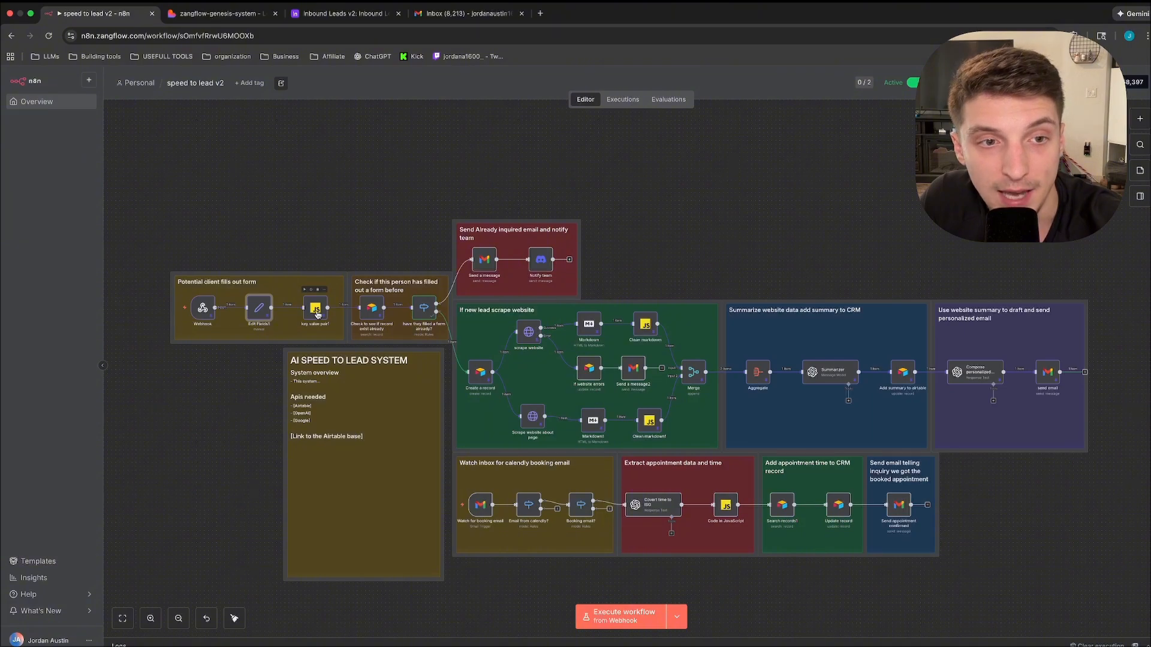
- Examine the JavaScript parser in the key value pair1 node from start to end, and return to the canvas
double_click(316, 309)
scroll(497, 276, up, 10)
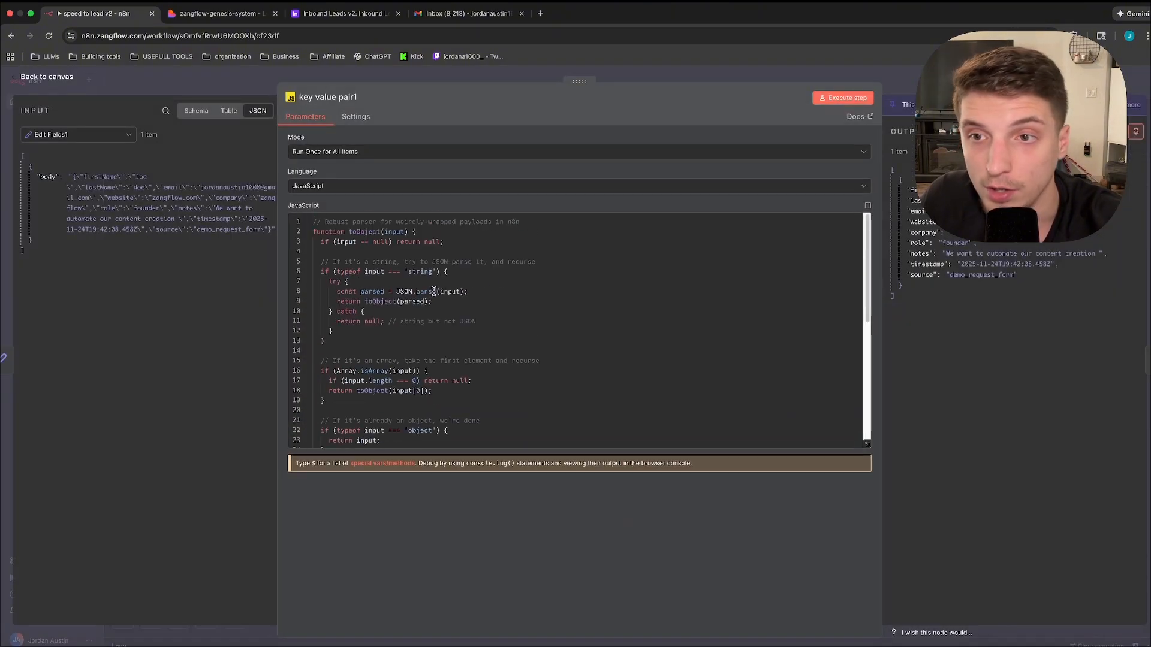
scroll(497, 277, down, 6)
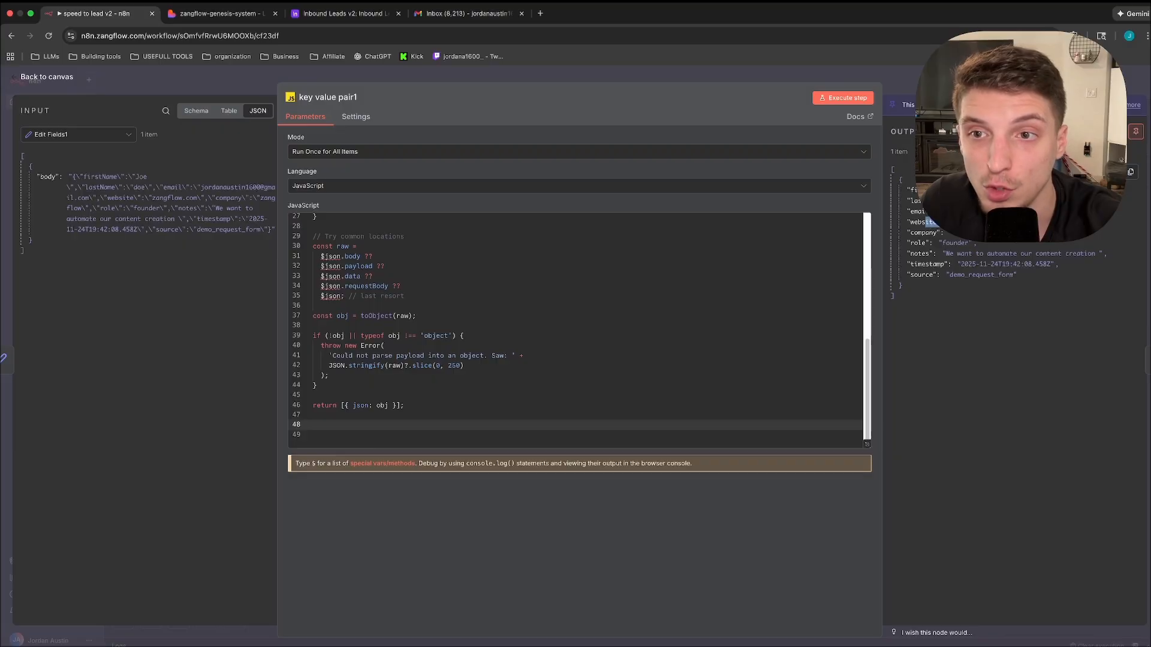
key(Escape)
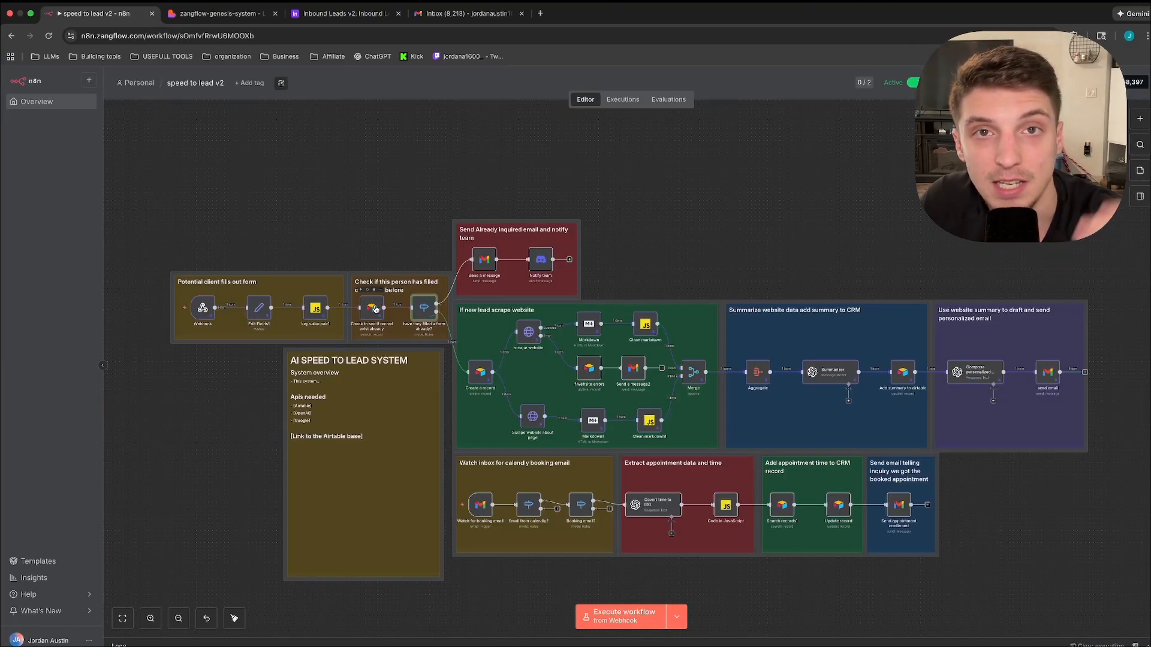
- Examine the Airtable search in the Check to see if record exist already node, including its email and company name filter formula
double_click(374, 310)
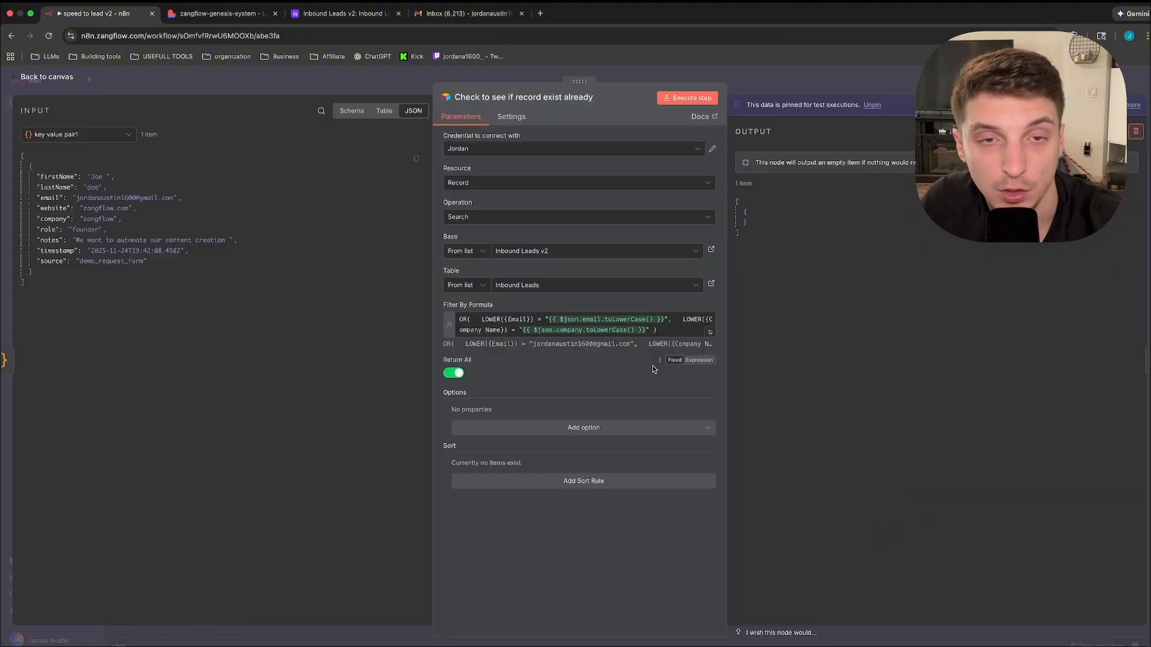
key(Escape)
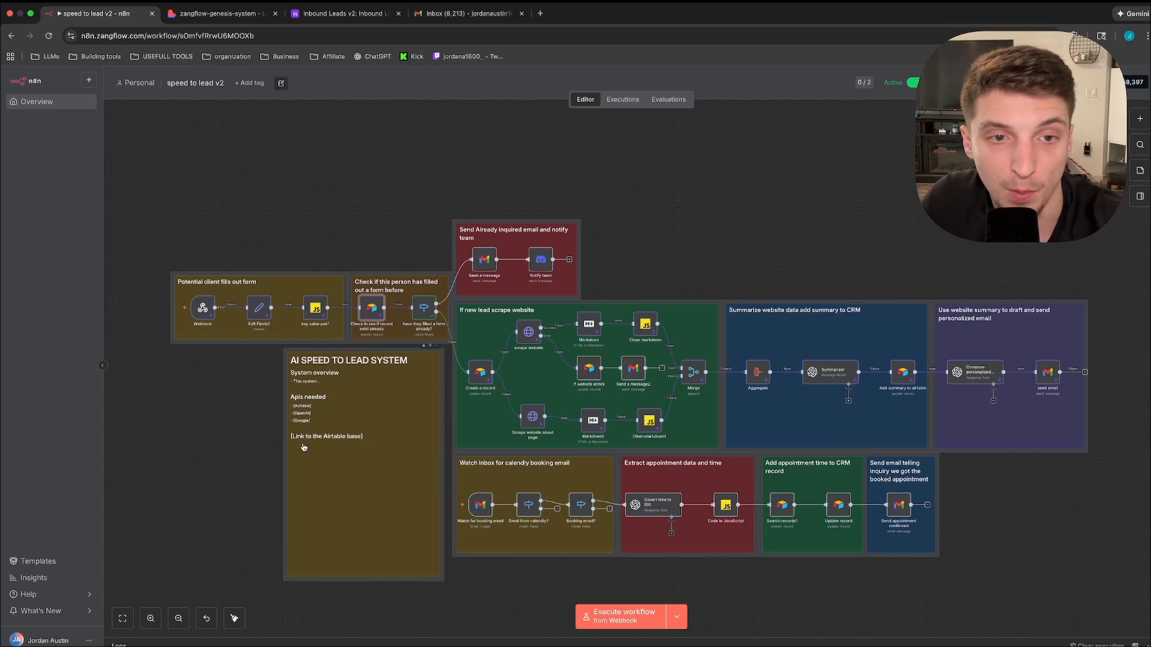
double_click(371, 308)
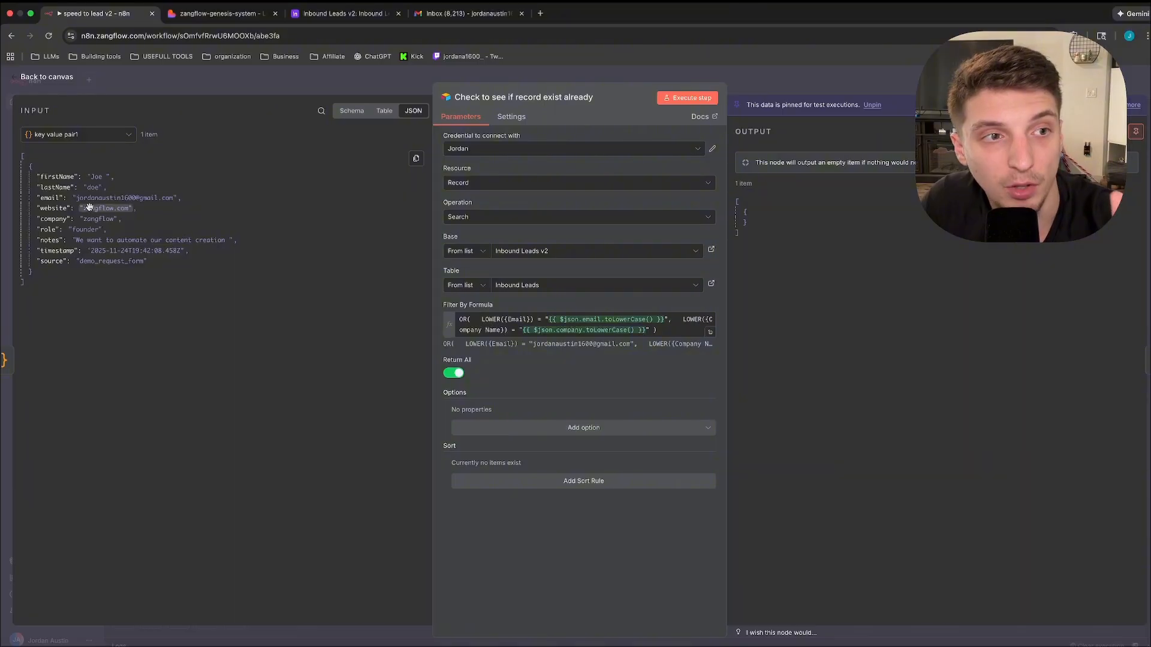
click(534, 315)
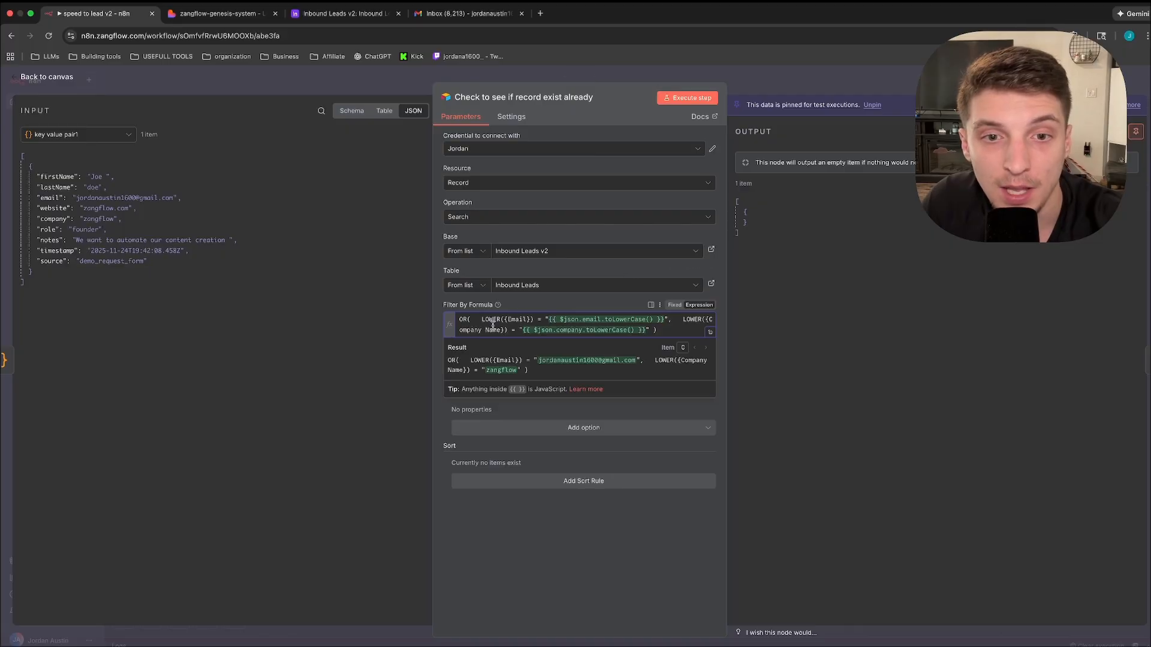
drag(534, 359, 605, 387)
click(551, 378)
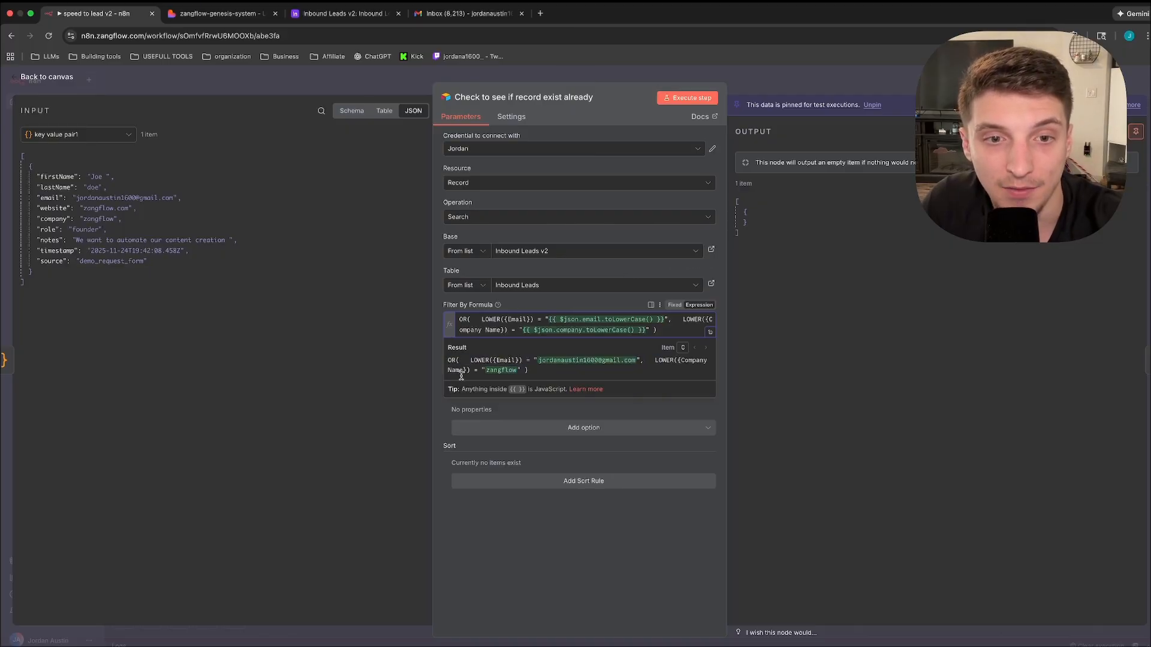
- Check the Always Output Data option in the Airtable search node's settings, and return to the canvas
click(511, 117)
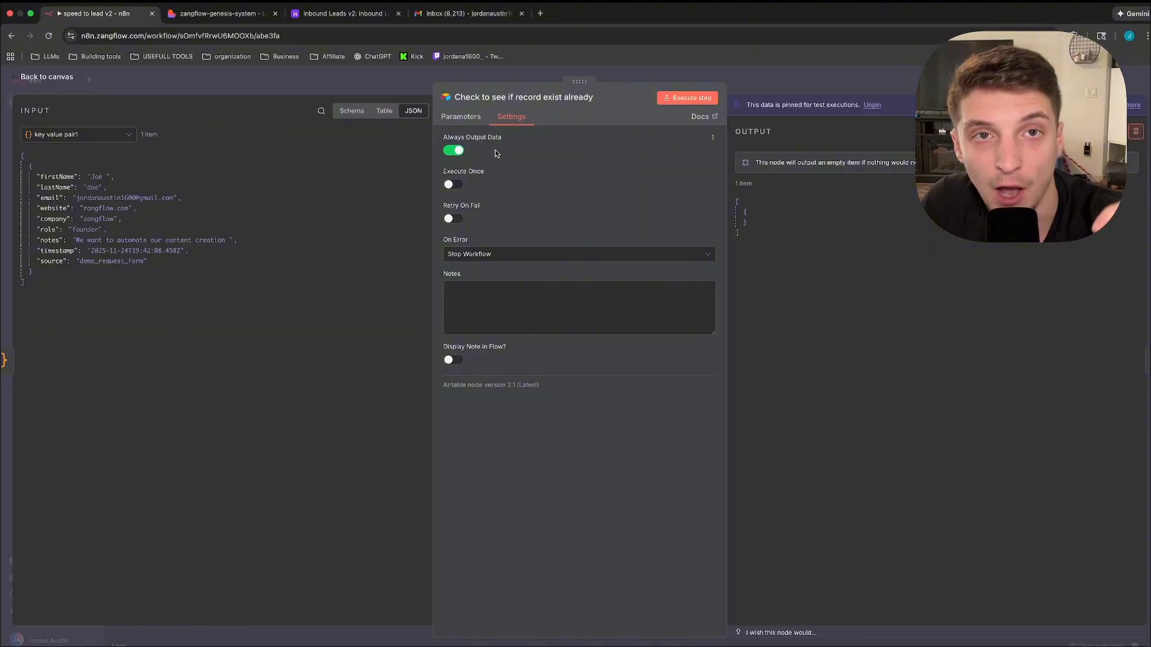
click(465, 117)
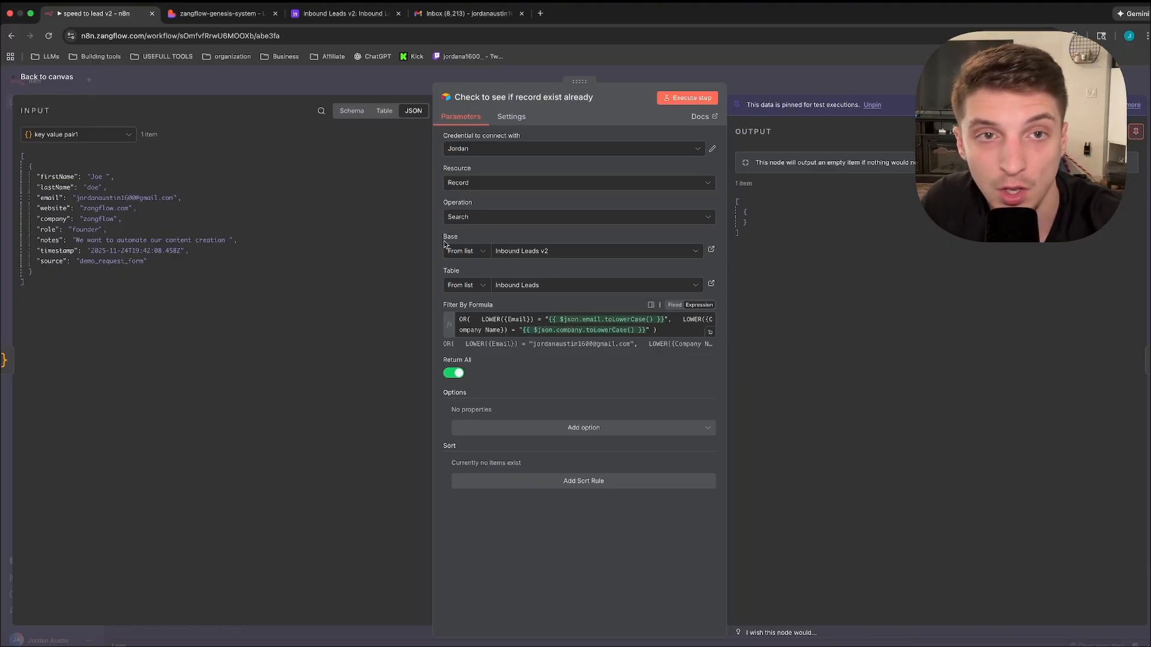
click(60, 77)
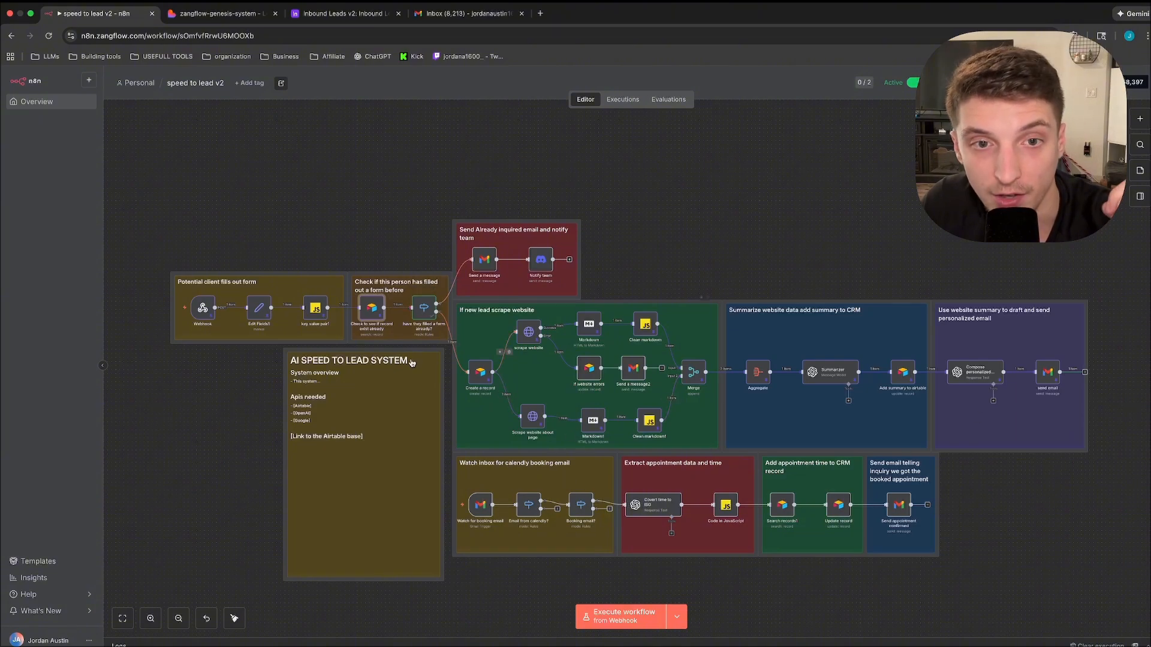
- Reopen the Check to see if record exist already node, and examine the columns of the Inbound Leads table in the Airtable base it searches
double_click(371, 308)
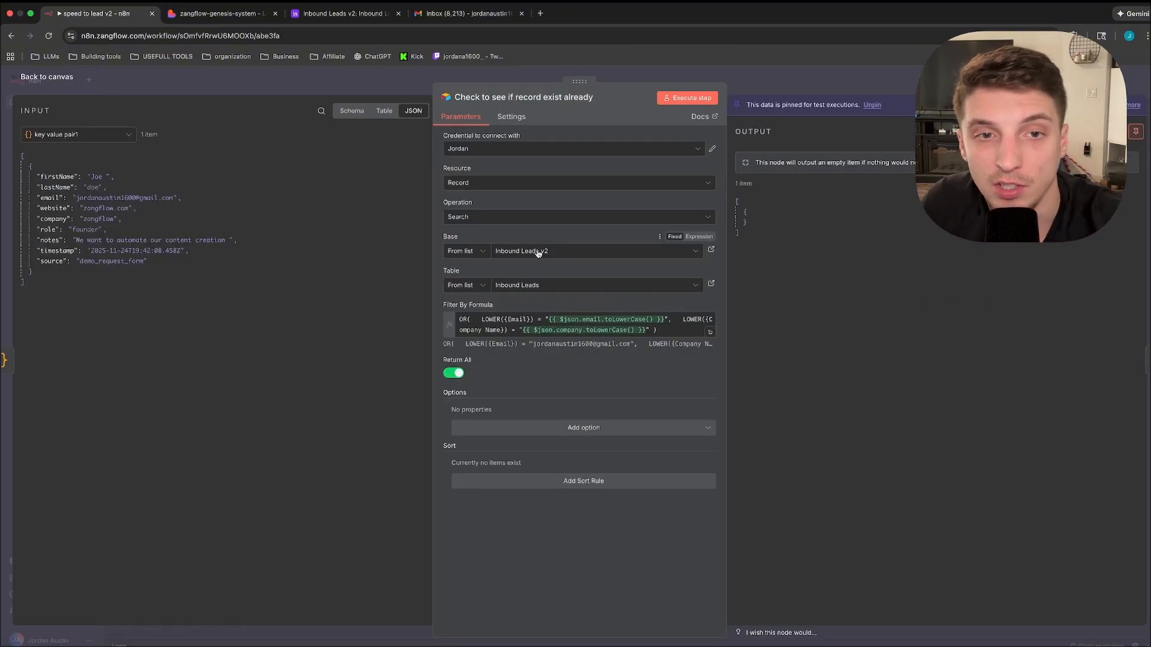
click(343, 14)
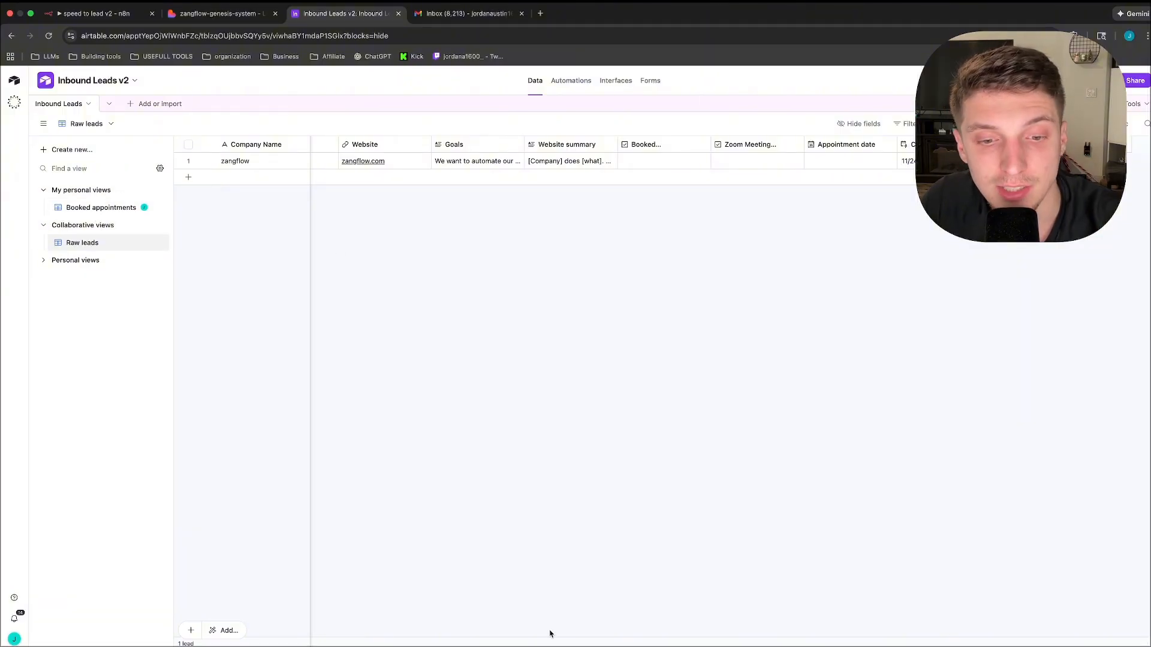
scroll(611, 300, left, 6)
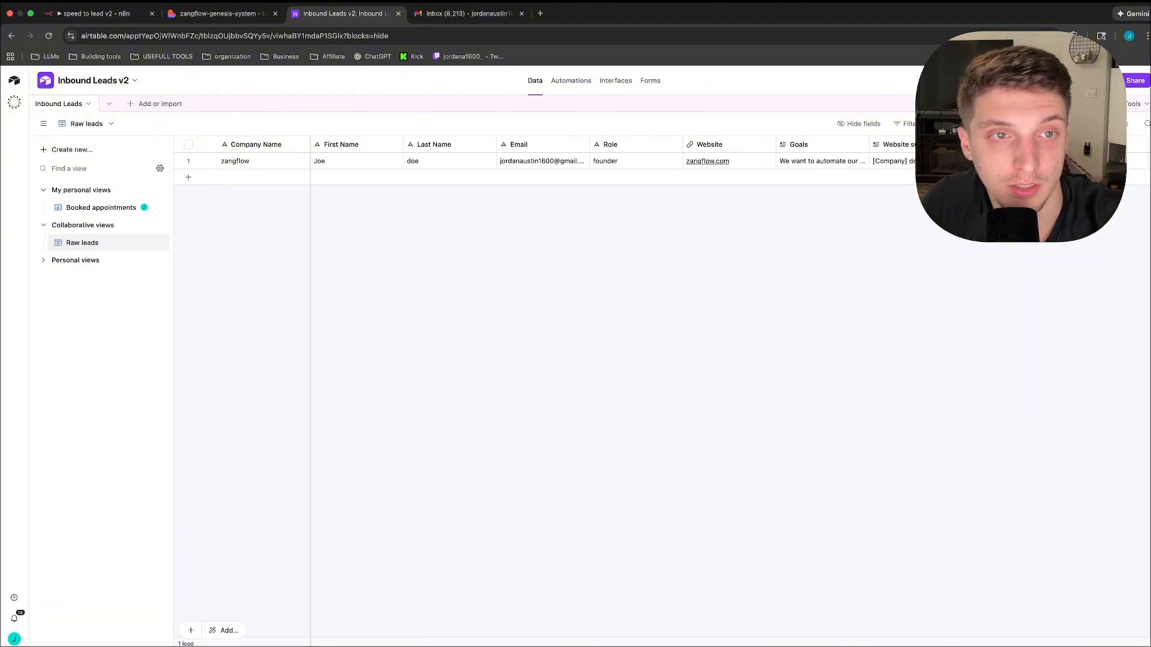
scroll(612, 300, right, 5)
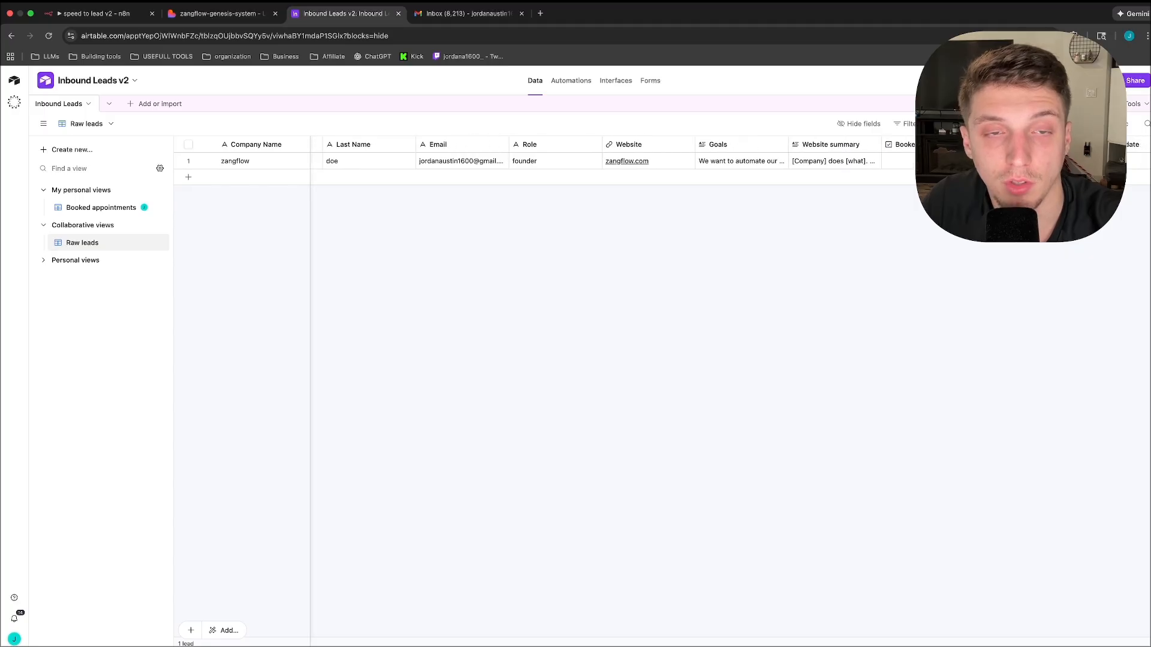
scroll(530, 642, right, 5)
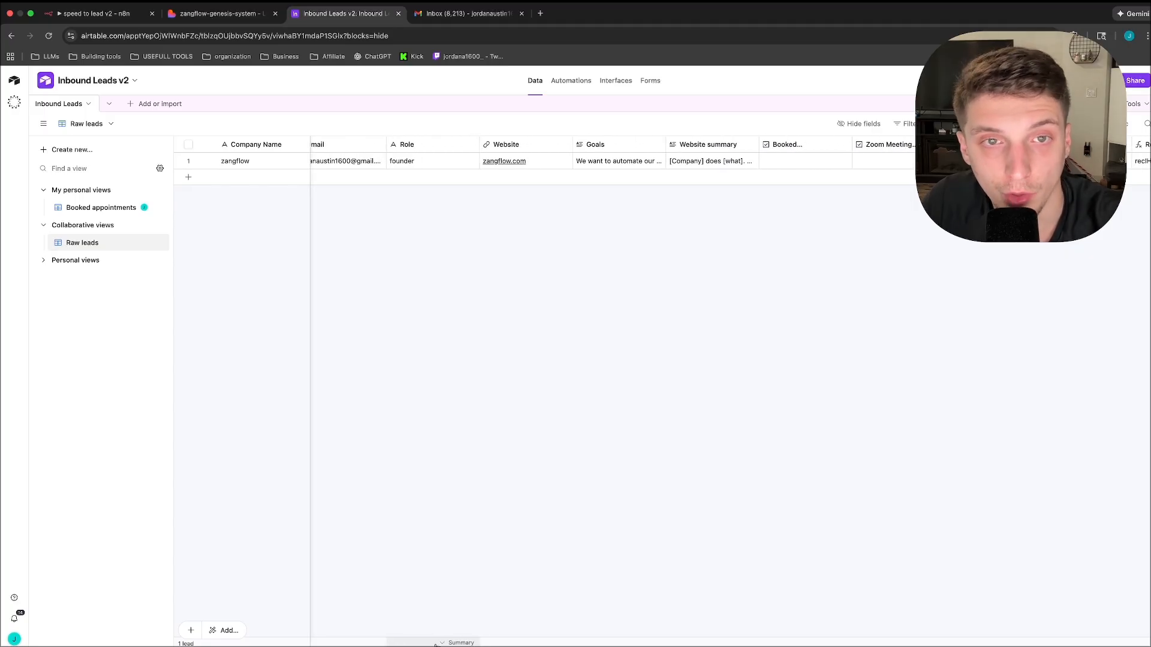
scroll(529, 642, right, 1)
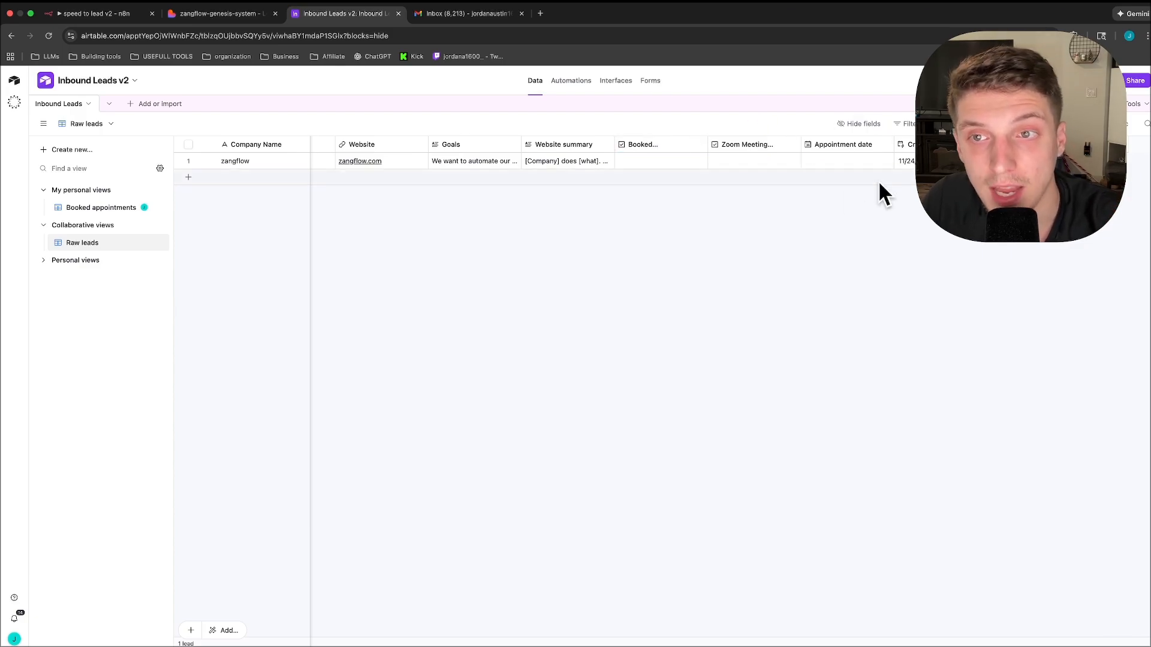
- Mark the zangflow lead as booked in the Raw leads view, and open the Booked appointments view
click(660, 163)
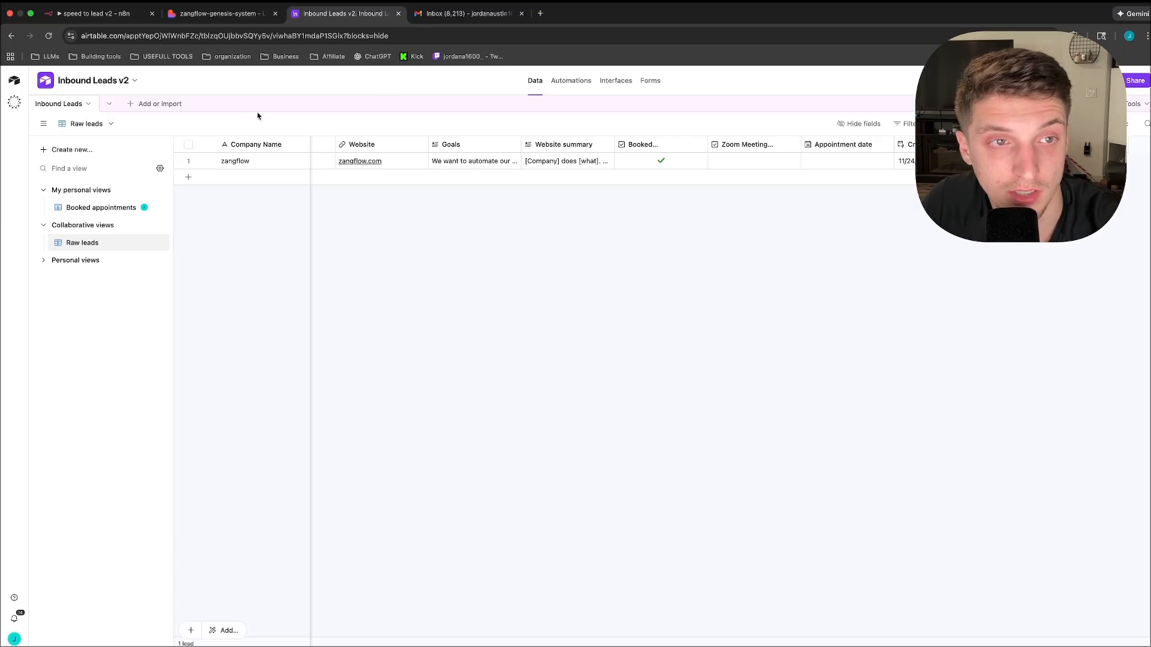
click(123, 209)
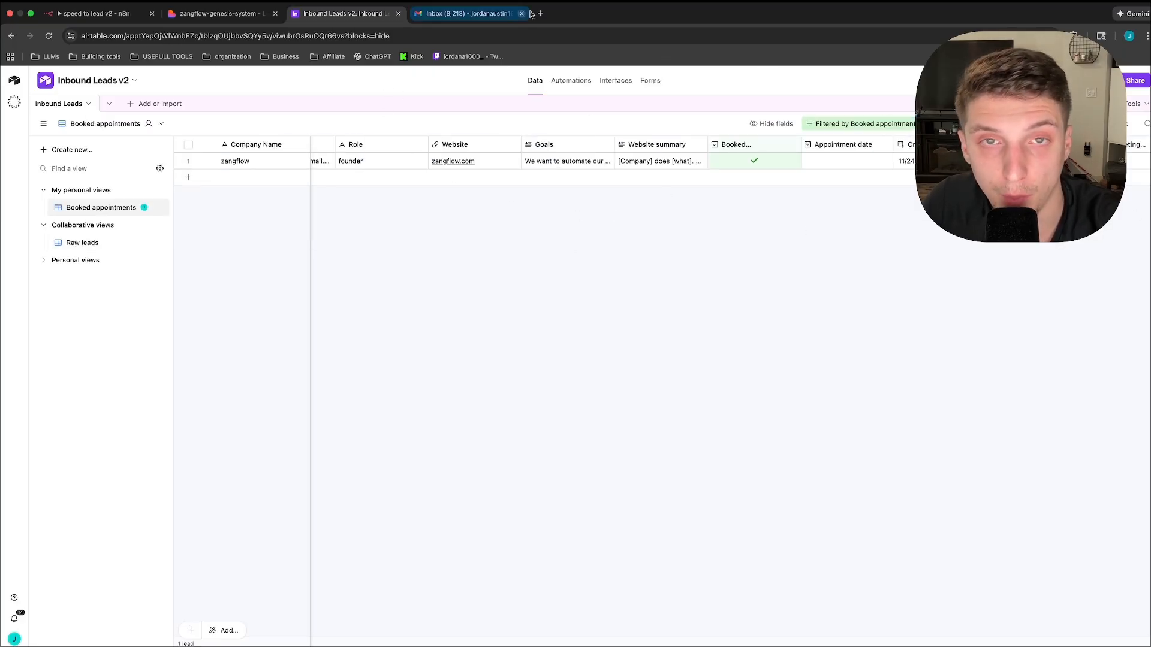
- Switch back to n8n, examine the email routing rule in the have they filled a form already? node, and return to the canvas
click(110, 14)
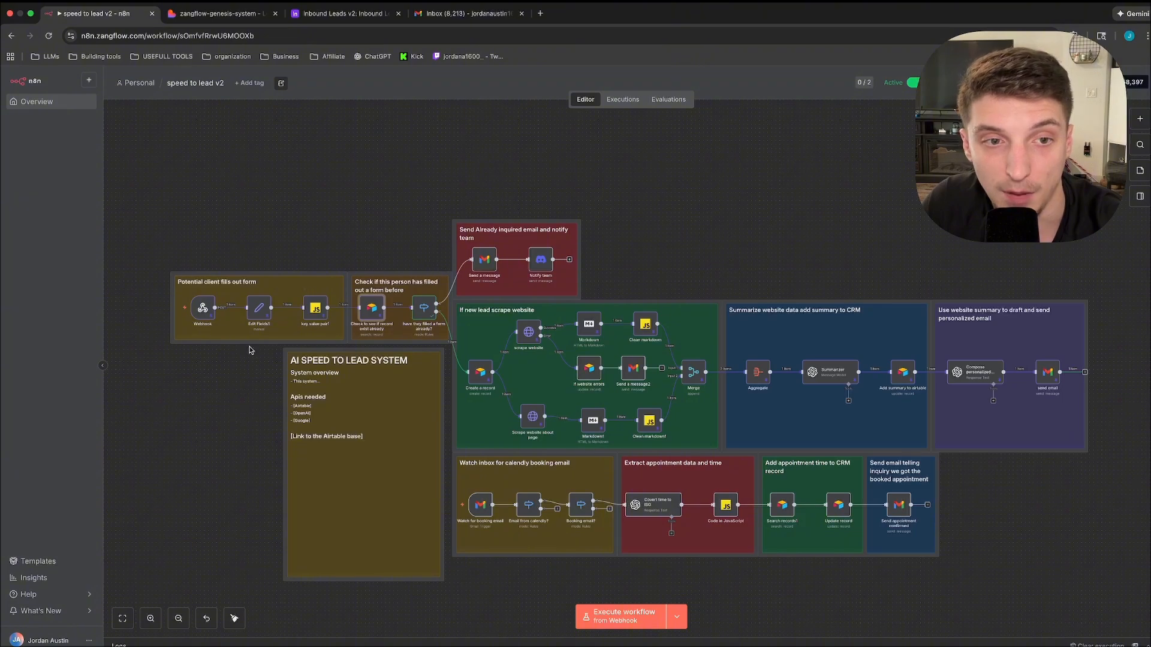
double_click(423, 309)
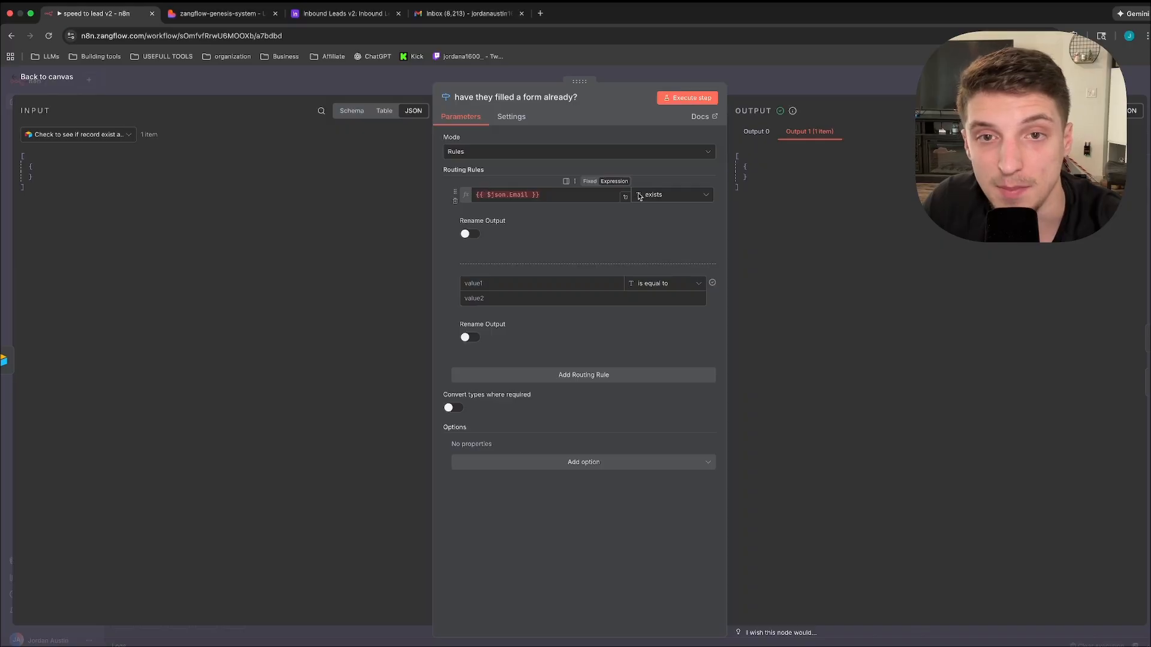
click(59, 85)
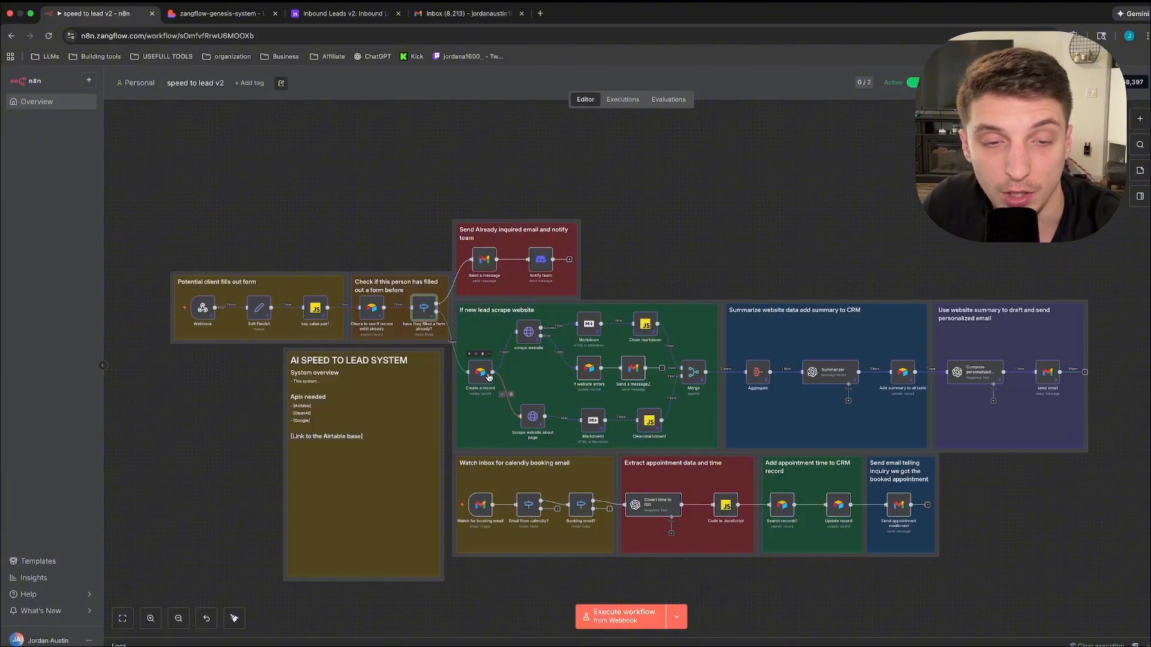
- Examine how the Create a record node maps the parsed form values to the Inbound Leads columns, and return to the canvas
double_click(479, 374)
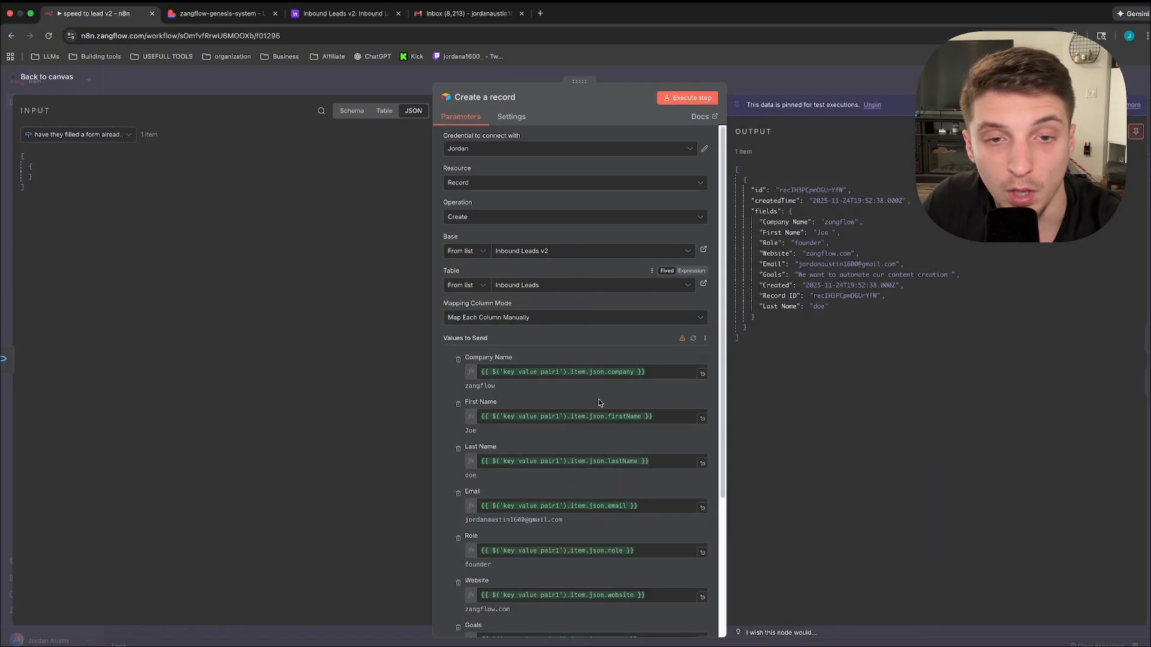
scroll(599, 402, down, 3)
scroll(599, 402, up, 3)
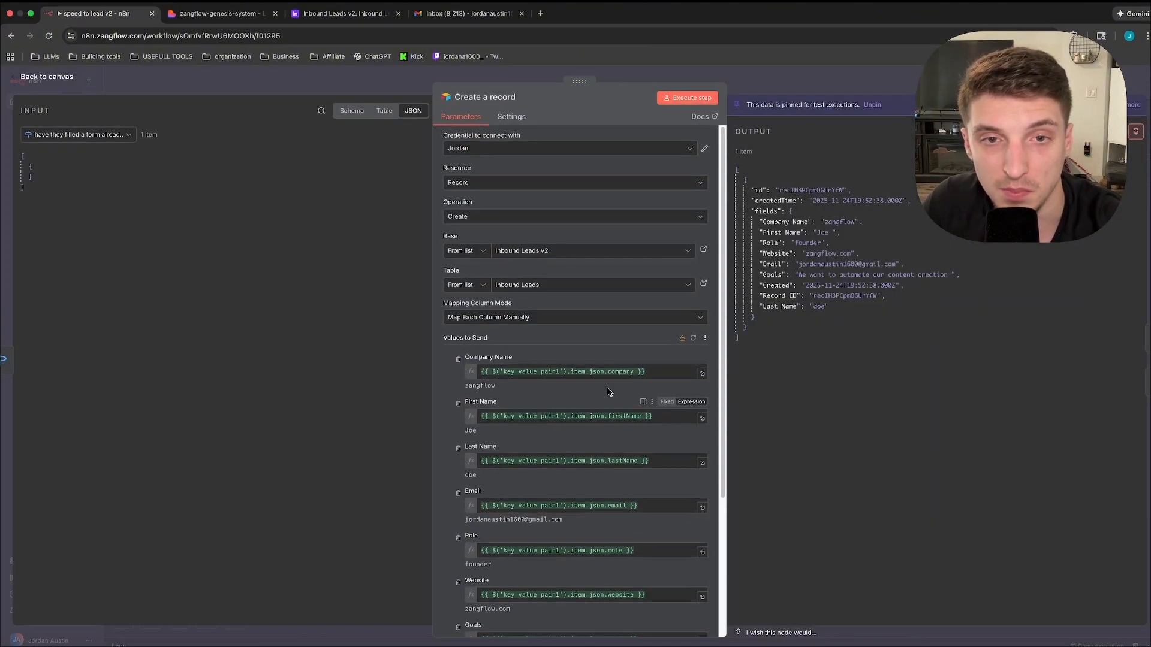
scroll(607, 420, down, 5)
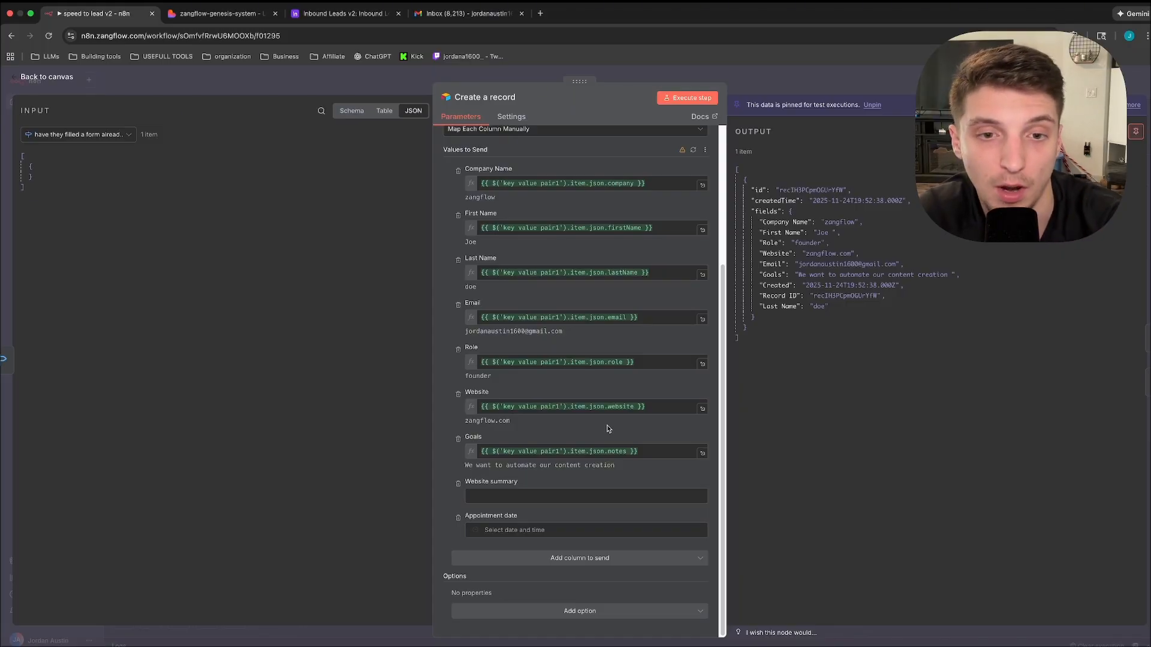
scroll(557, 219, up, 3)
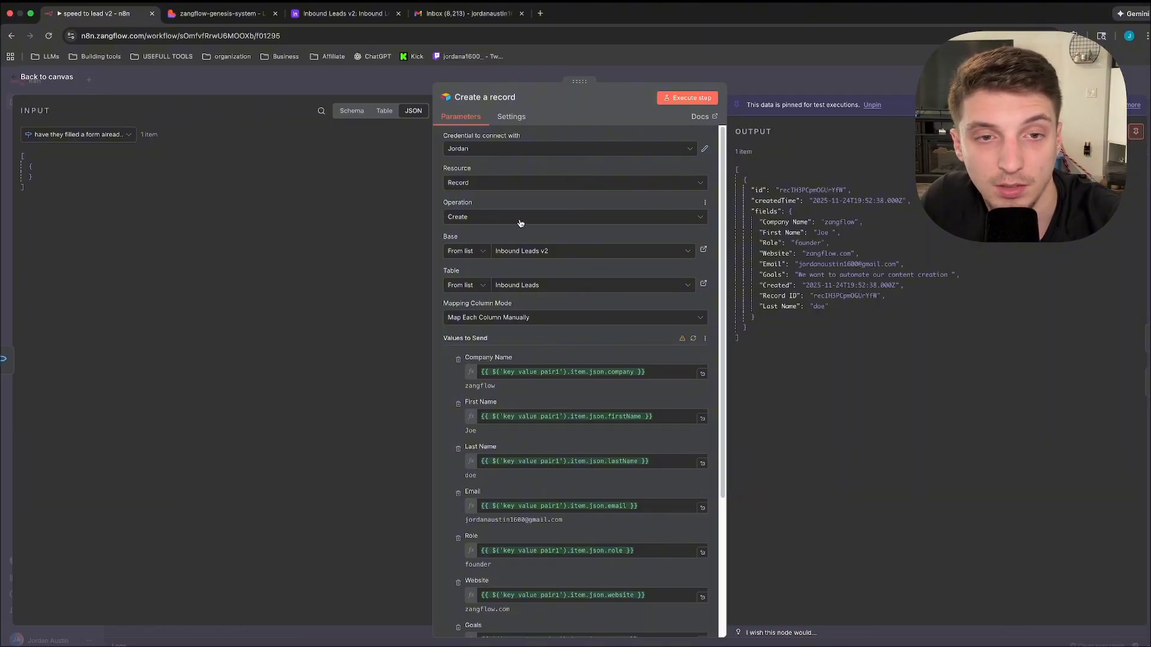
scroll(504, 383, down, 3)
scroll(478, 442, up, 3)
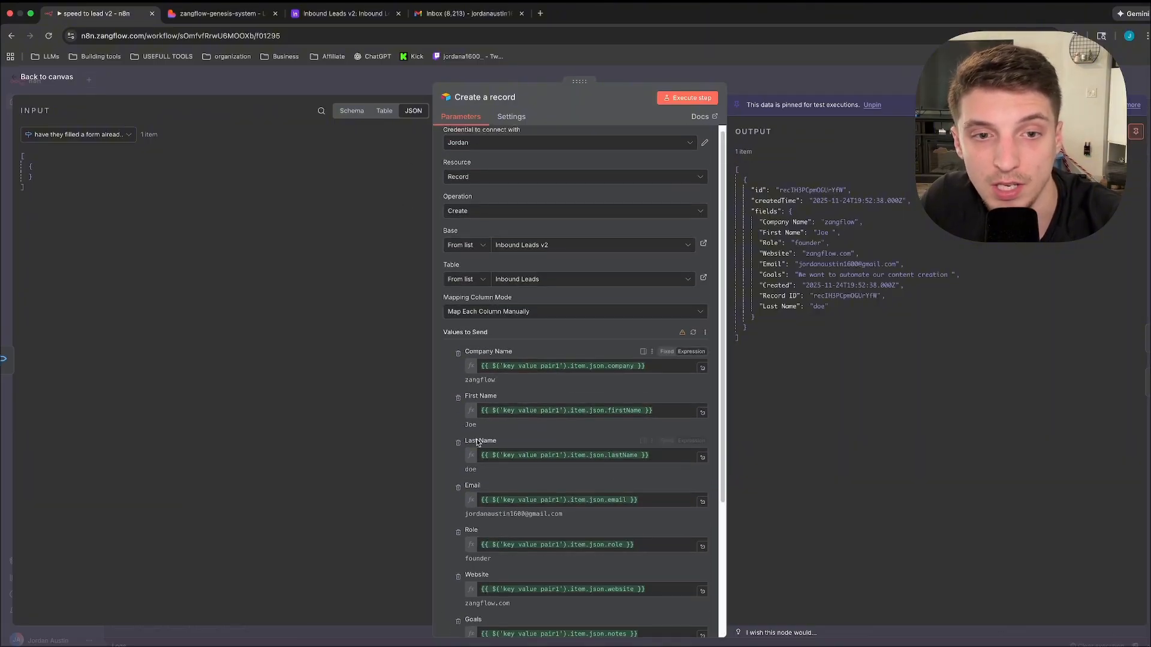
scroll(478, 442, down, 2)
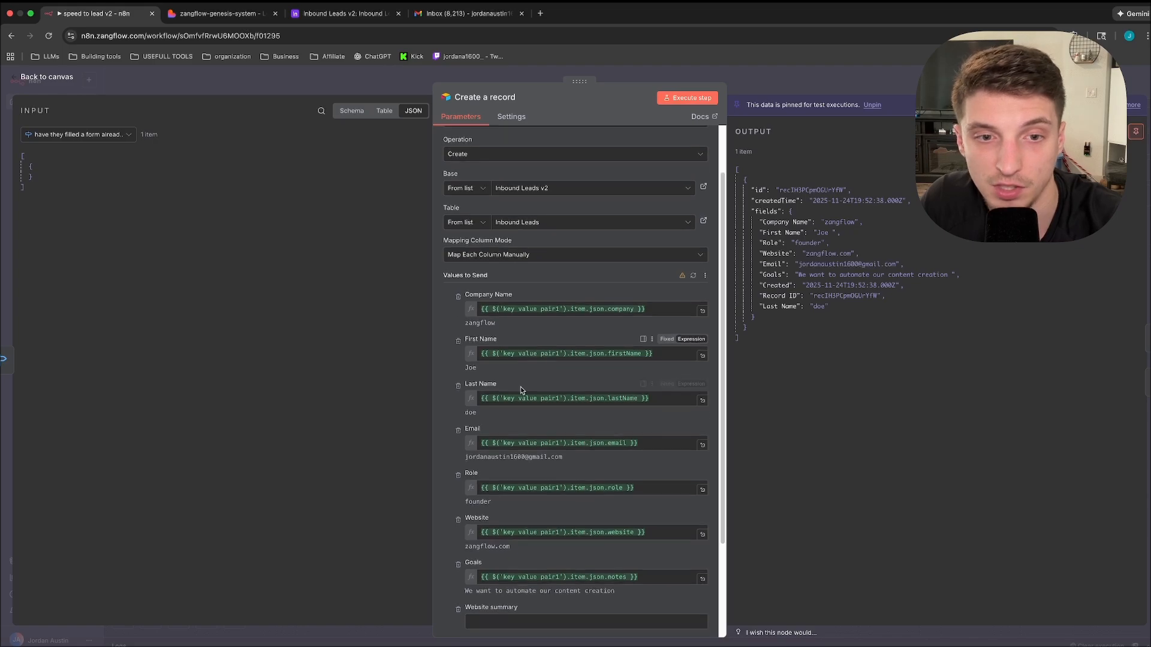
scroll(521, 390, down, 4)
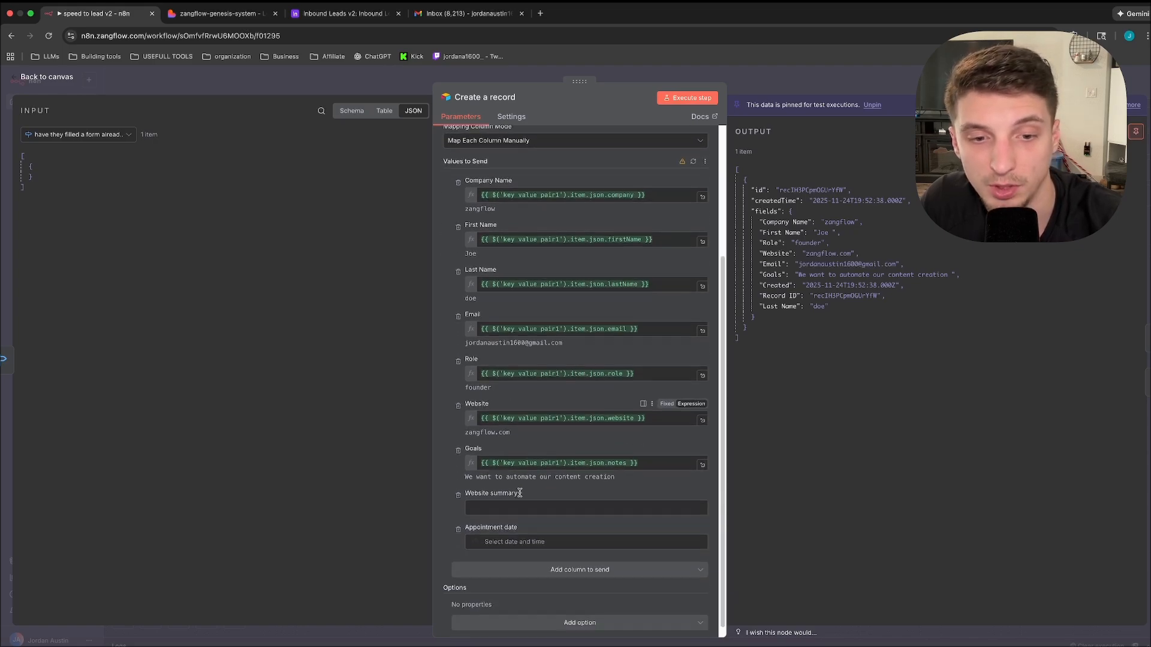
key(Escape)
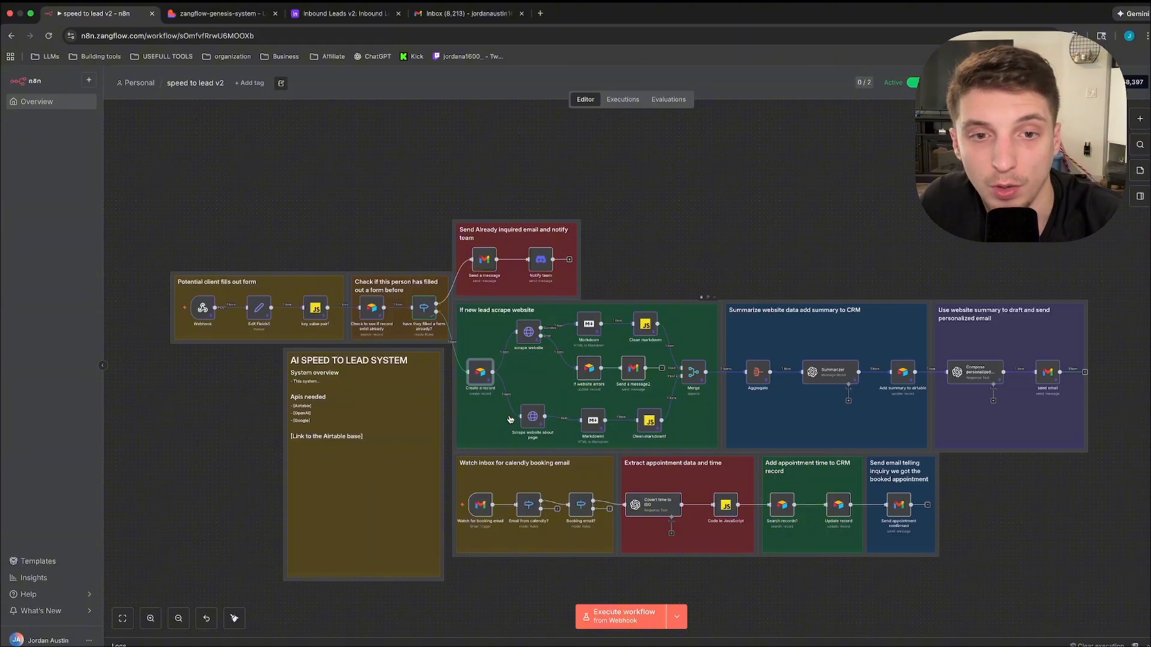
click(527, 334)
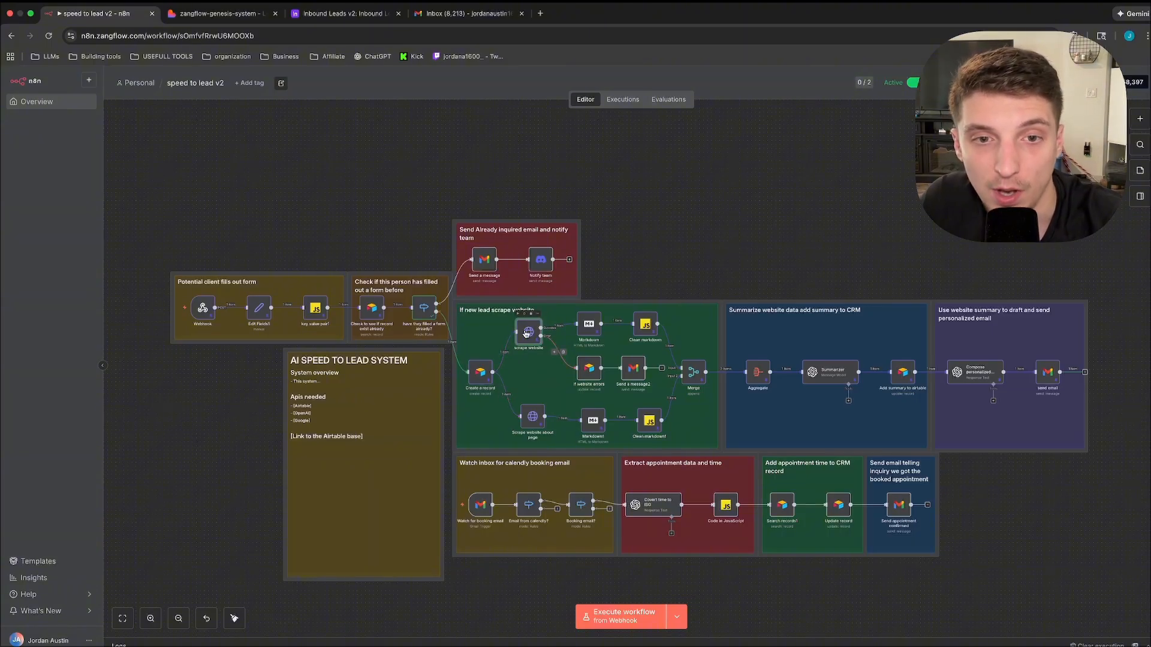
double_click(526, 334)
scroll(507, 308, down, 4)
scroll(522, 327, up, 4)
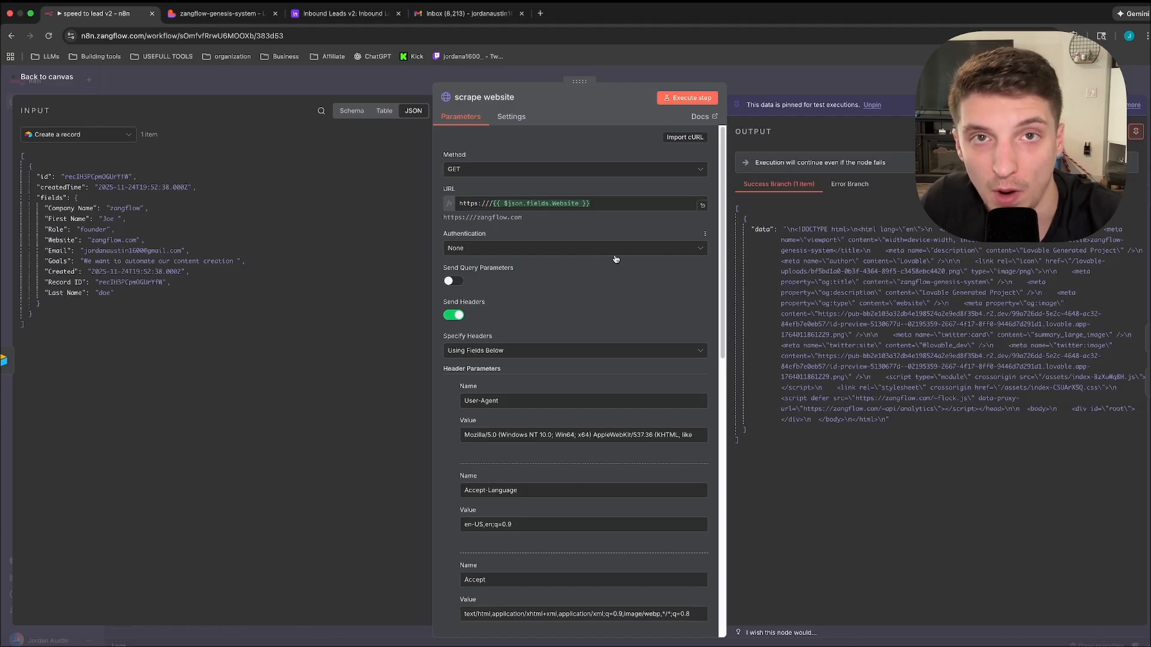
click(552, 205)
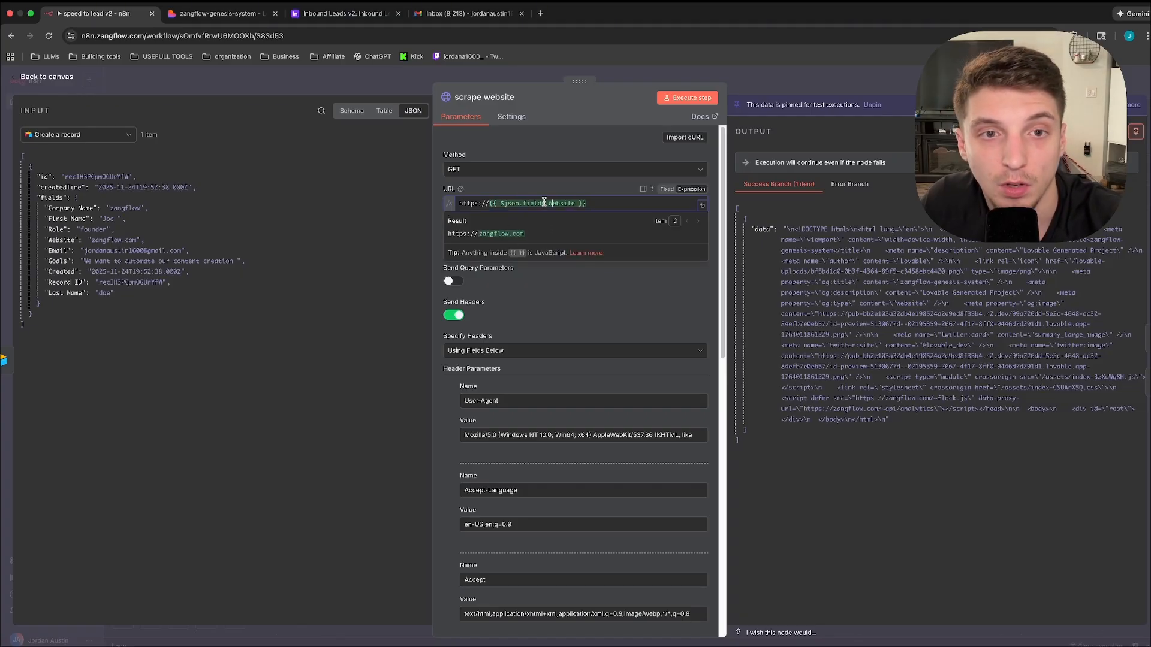
click(60, 80)
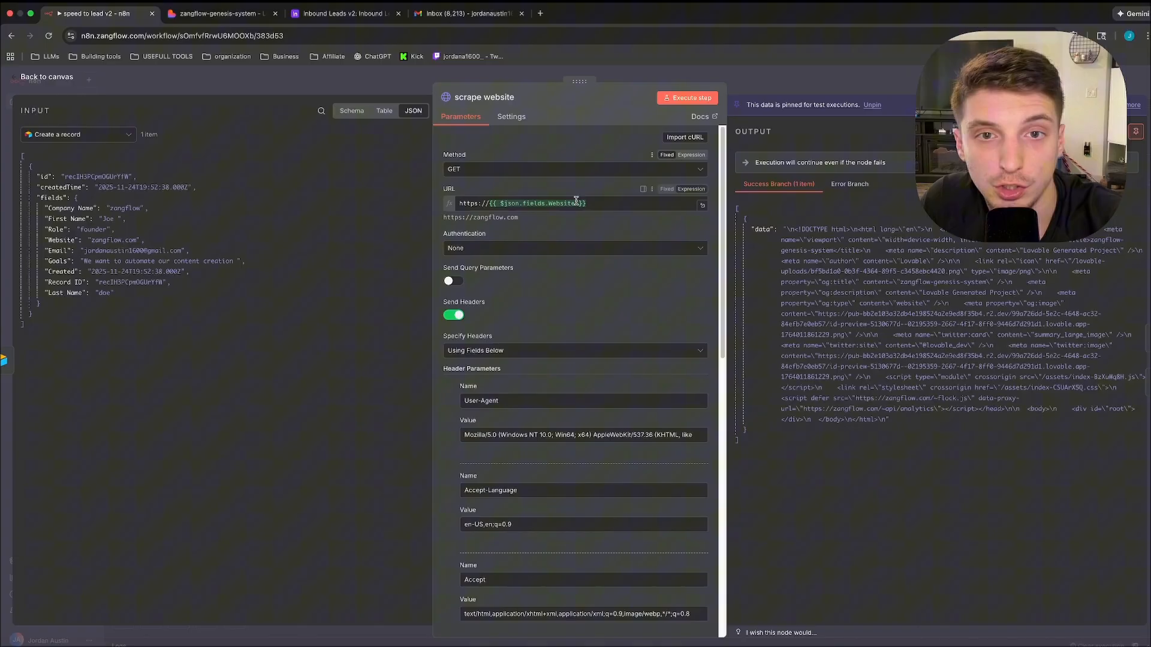
click(576, 202)
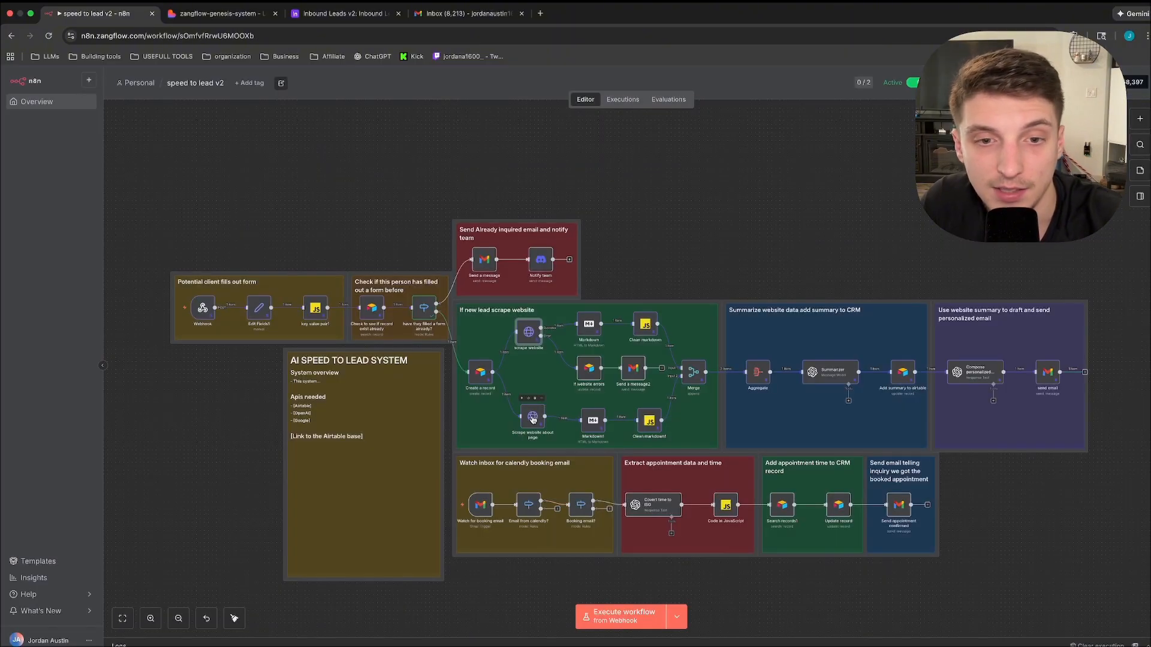
- Check the URL in the Scrape website about page node and the HTML to Markdown conversion in the Markdown and Markdown1 nodes
double_click(532, 419)
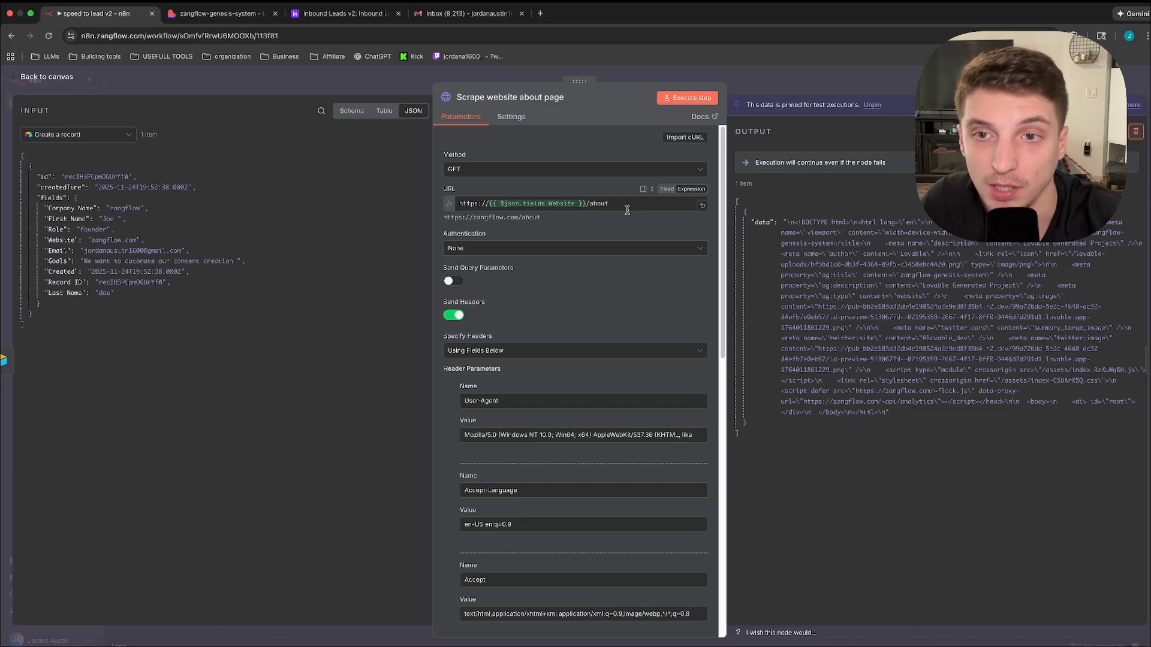
click(54, 80)
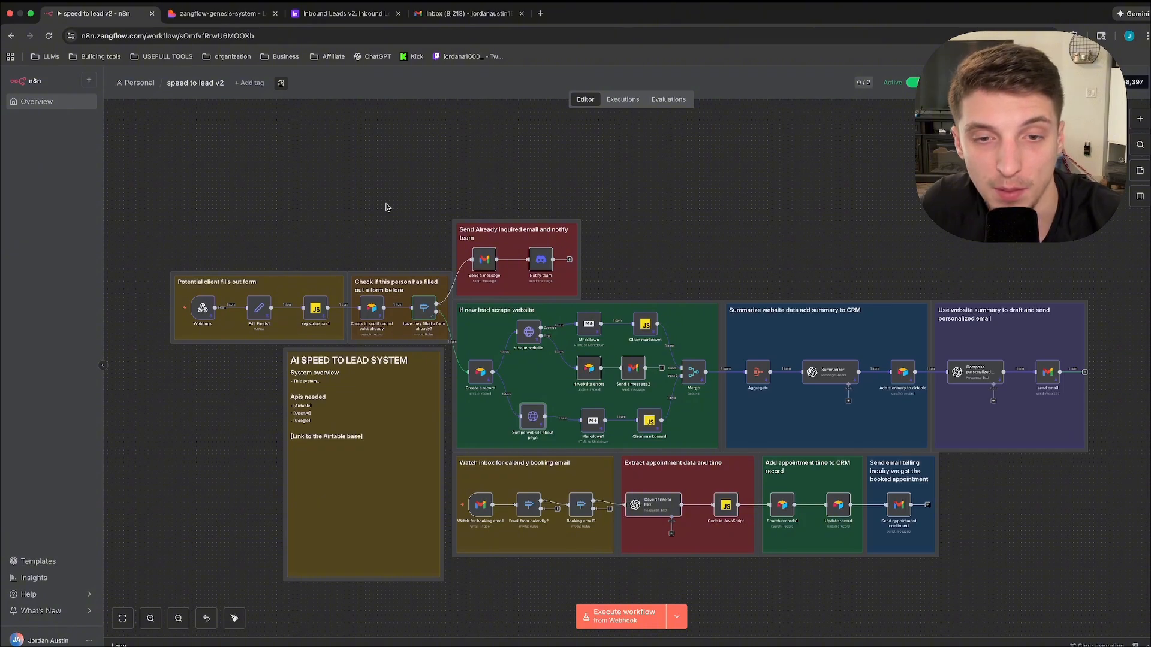
double_click(588, 324)
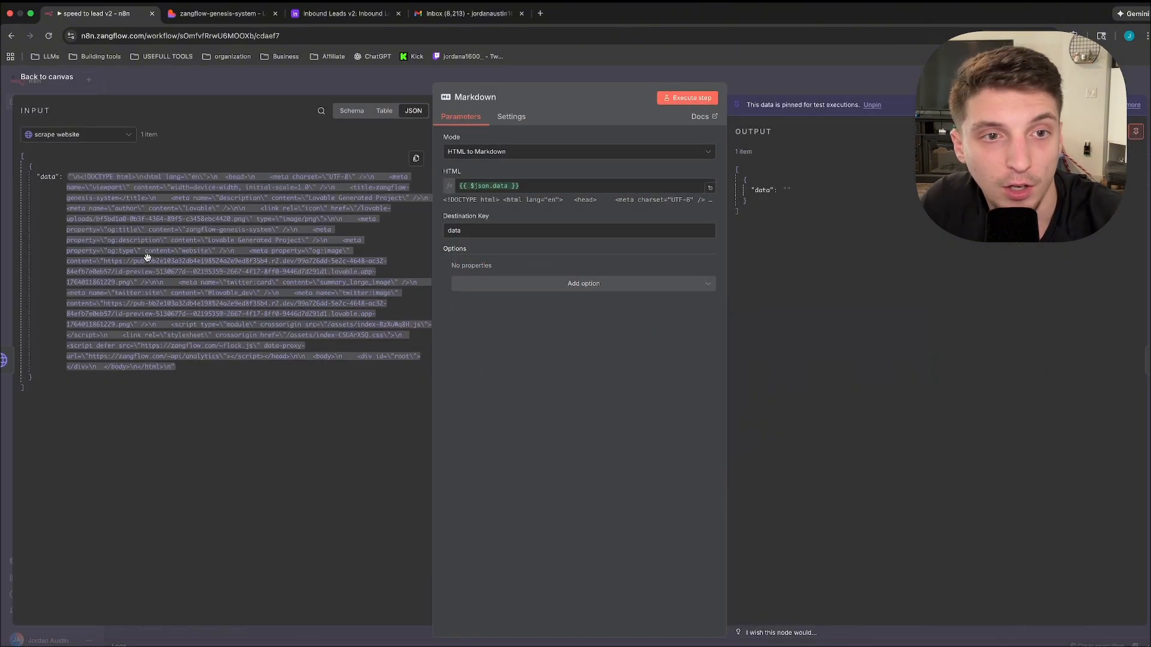
click(39, 81)
double_click(591, 419)
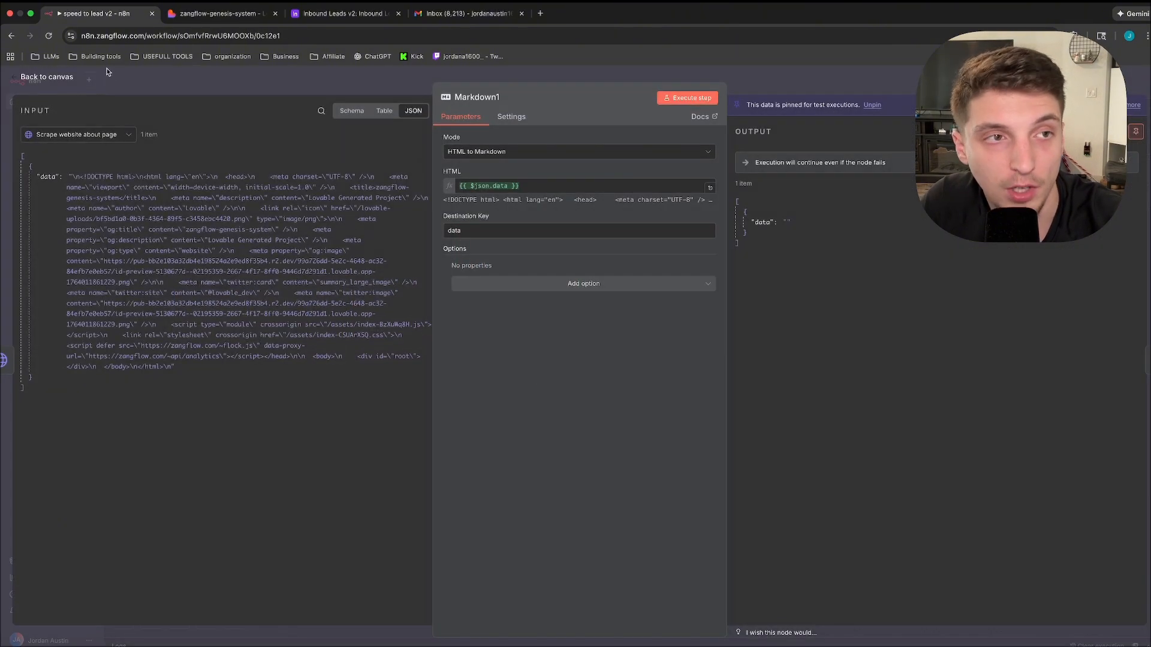
key(Escape)
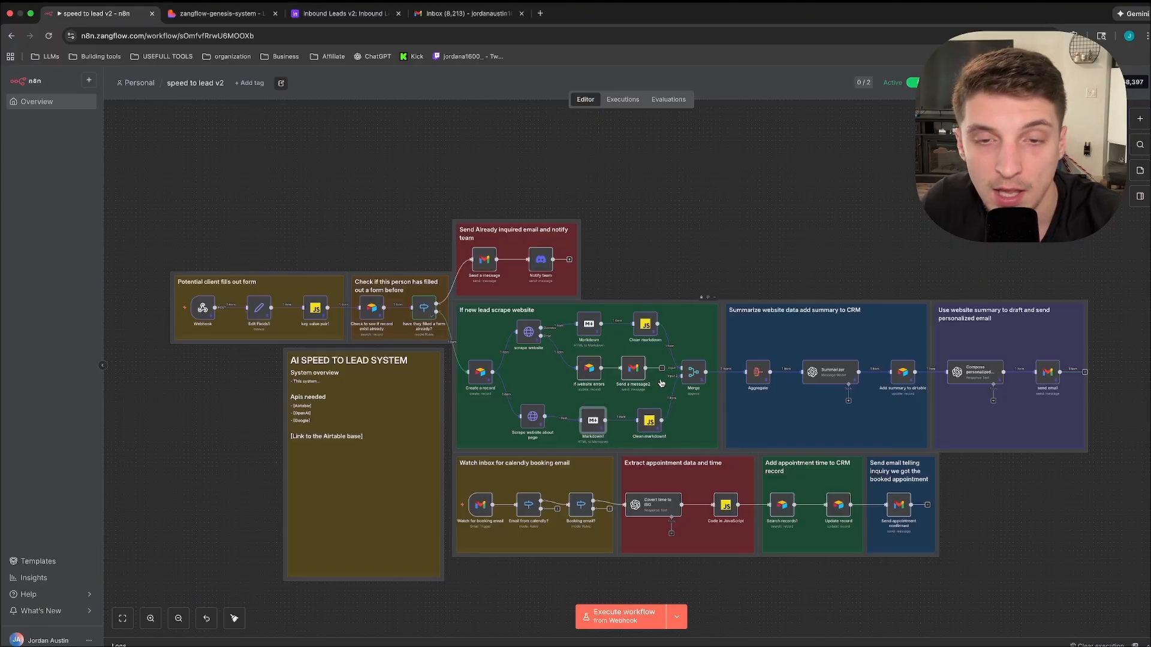
- Examine the JavaScript cleanup code in the Clean markdown node, and return to the canvas
double_click(645, 329)
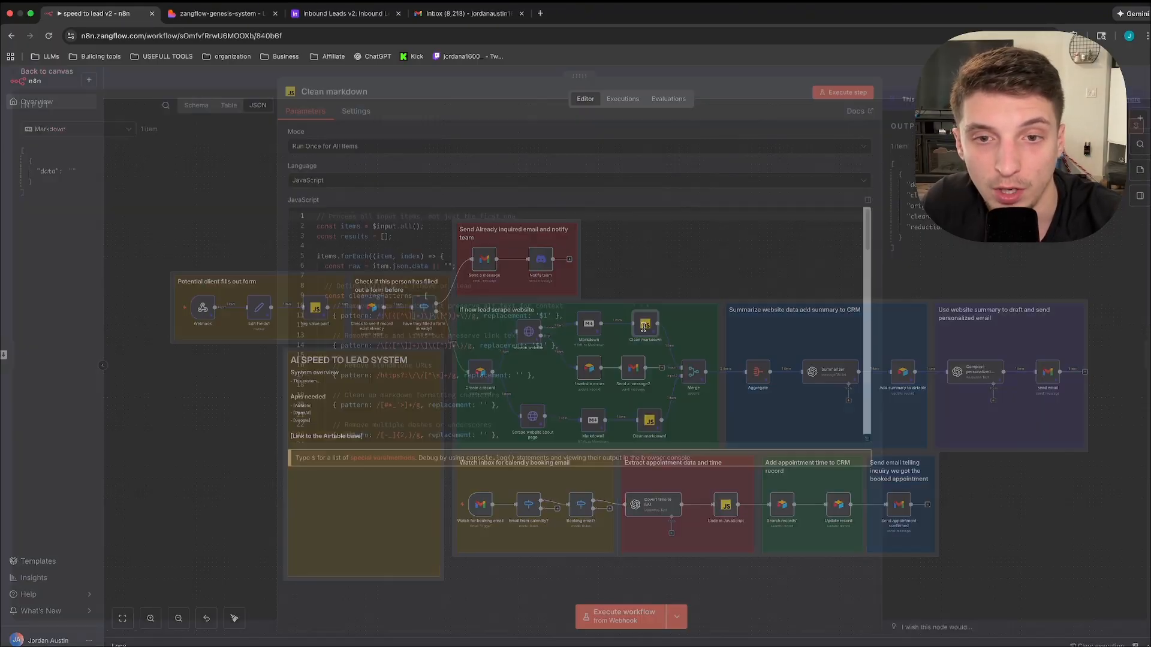
scroll(399, 341, down, 3)
scroll(400, 341, up, 3)
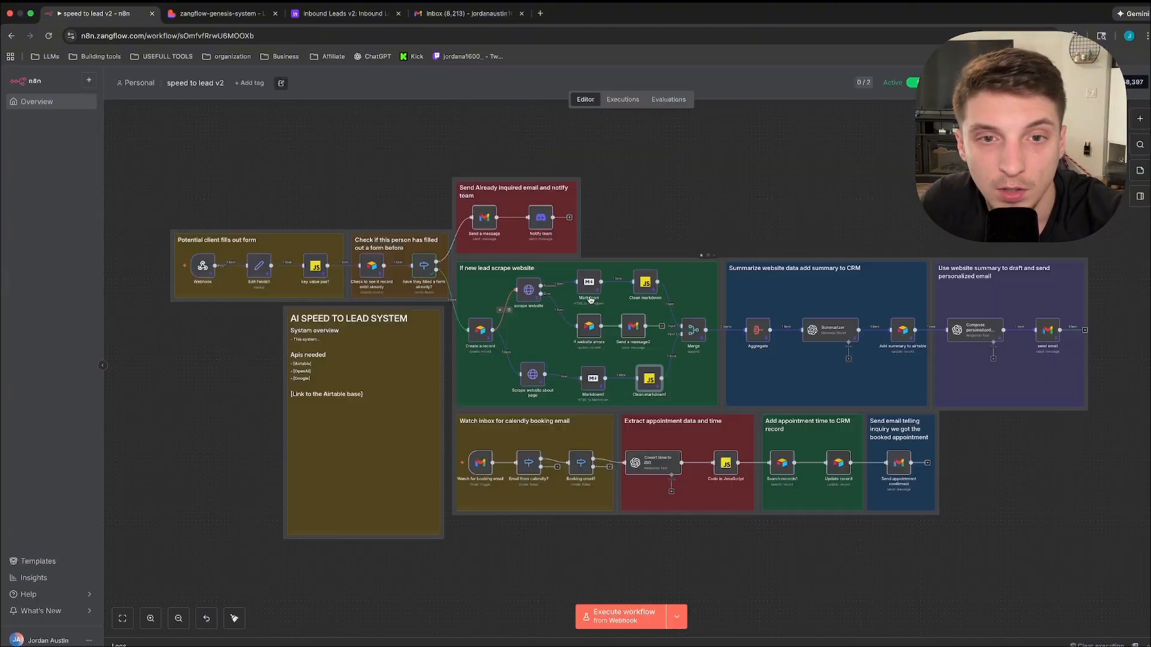
click(71, 81)
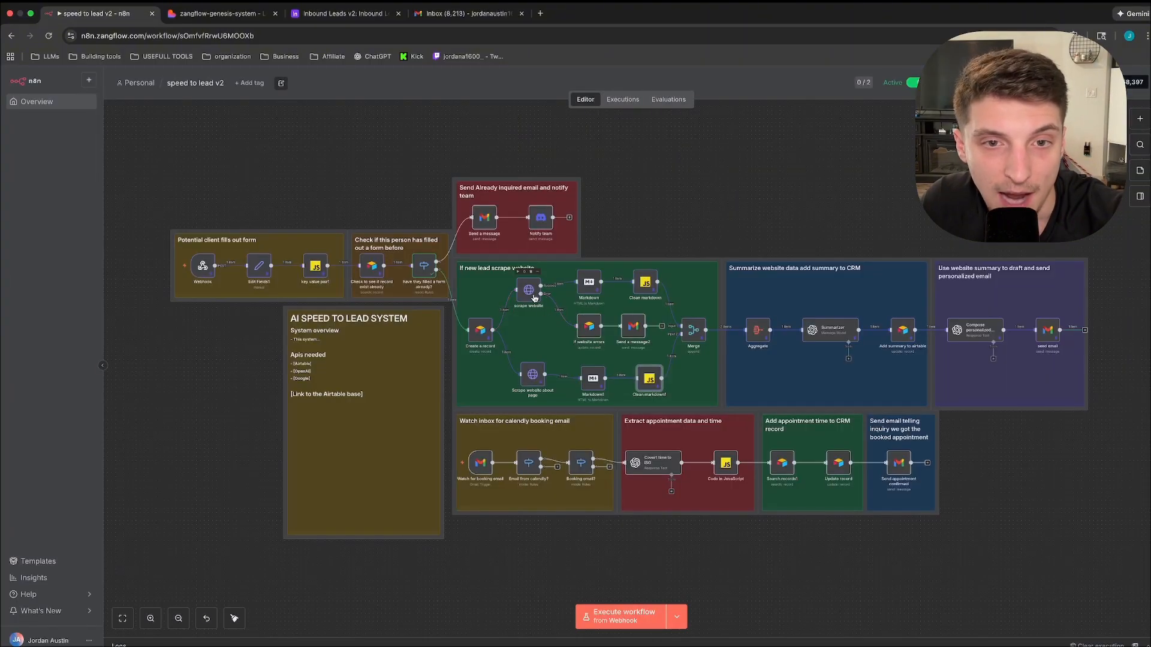
- Check the Retry On Fail and On Error options in the scrape website node's settings, and return to the canvas
double_click(521, 292)
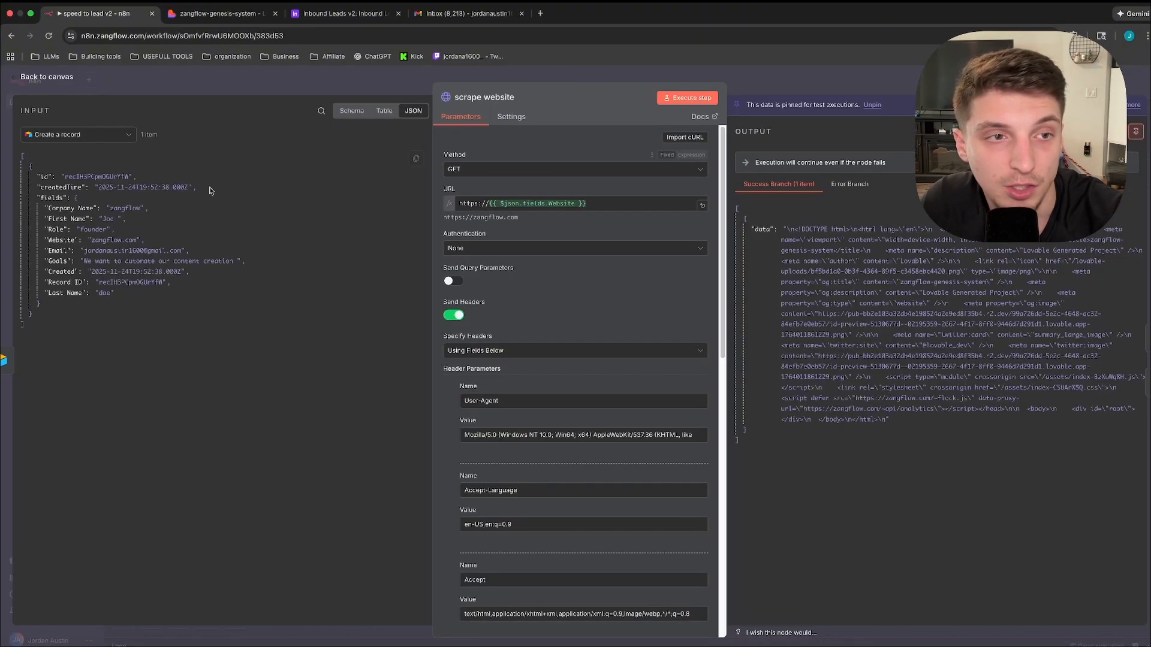
click(50, 80)
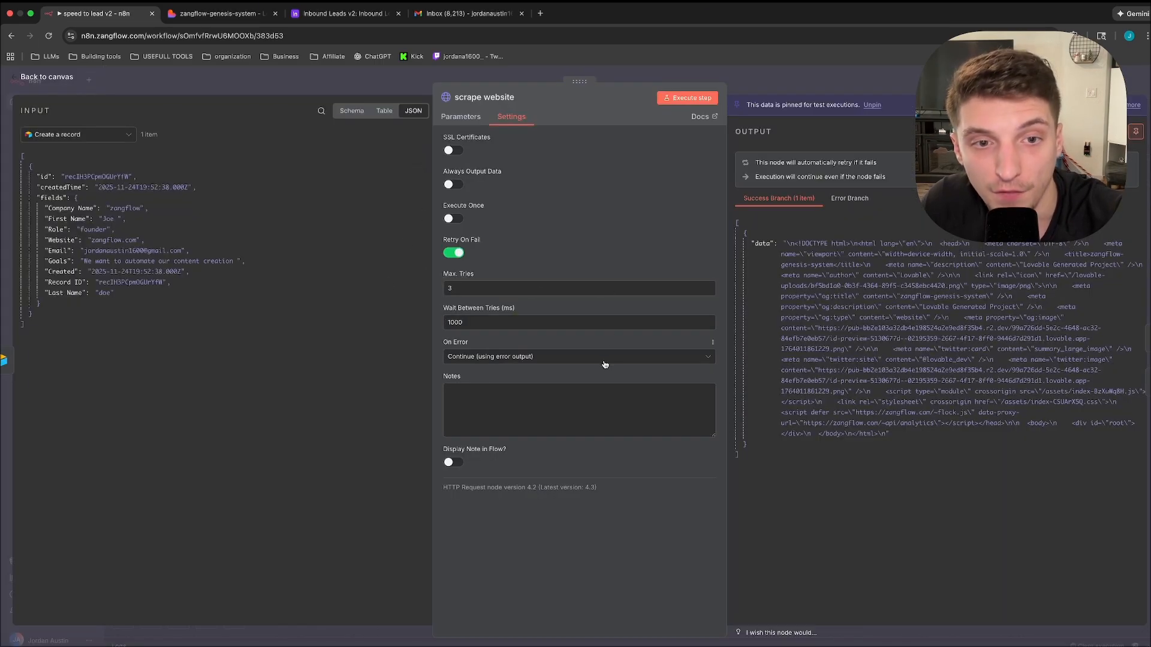
key(Escape)
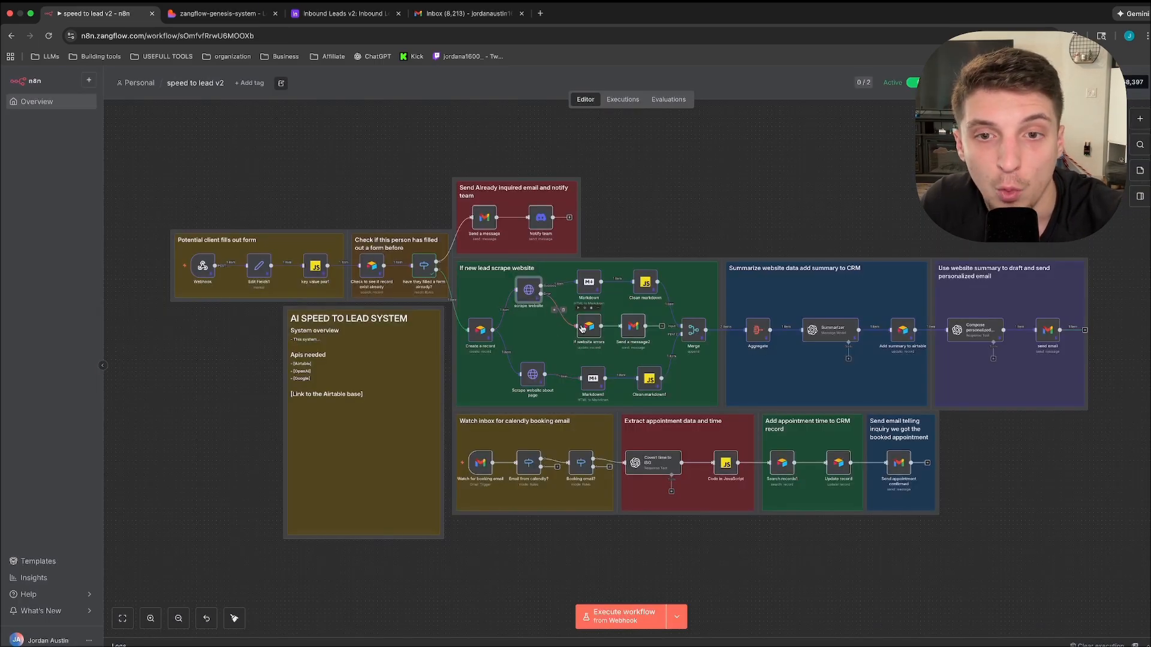
- Review the If website errors node's record update and the Send a message2 node's fallback email text, and return to the canvas
double_click(590, 327)
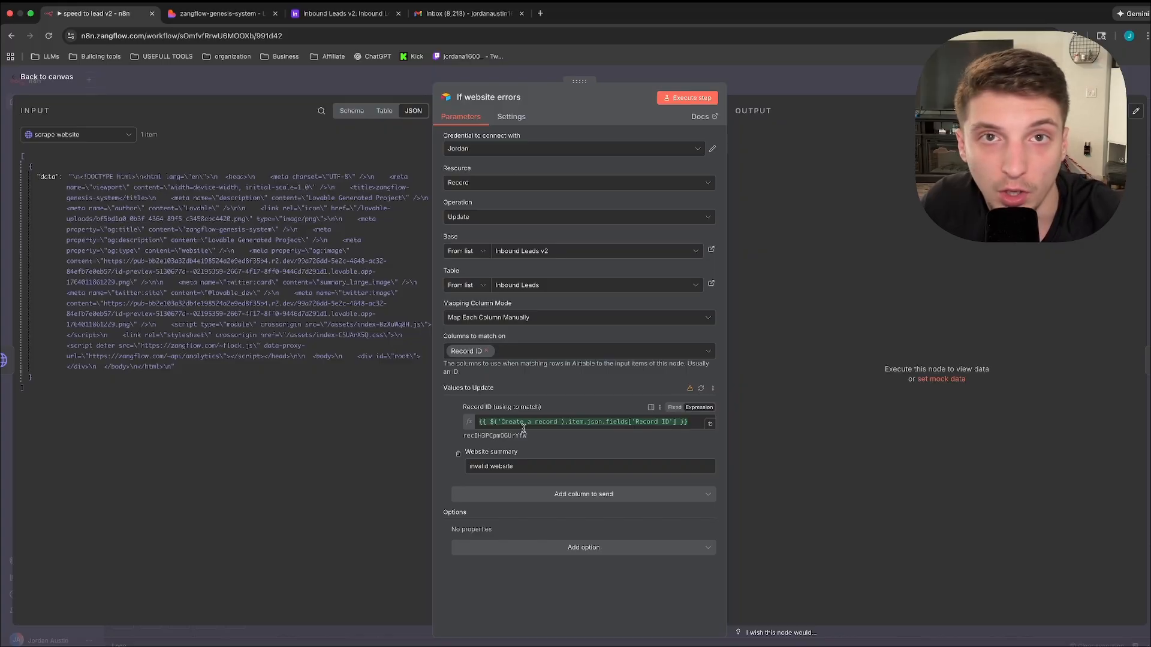
key(Escape)
double_click(637, 331)
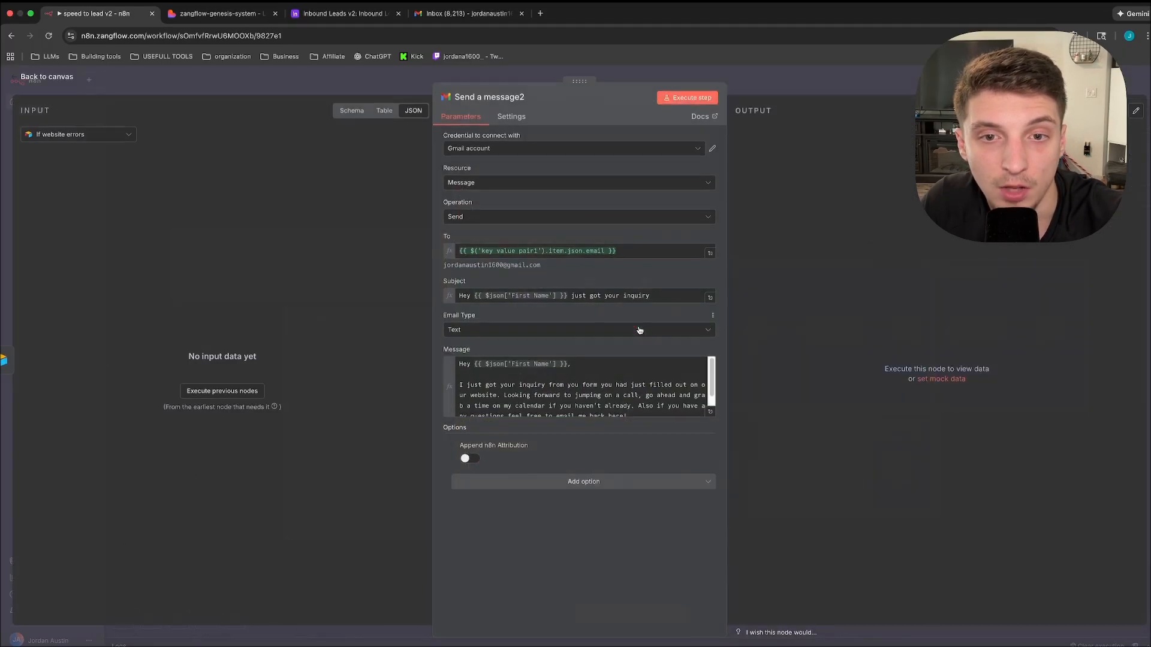
scroll(575, 388, down, 3)
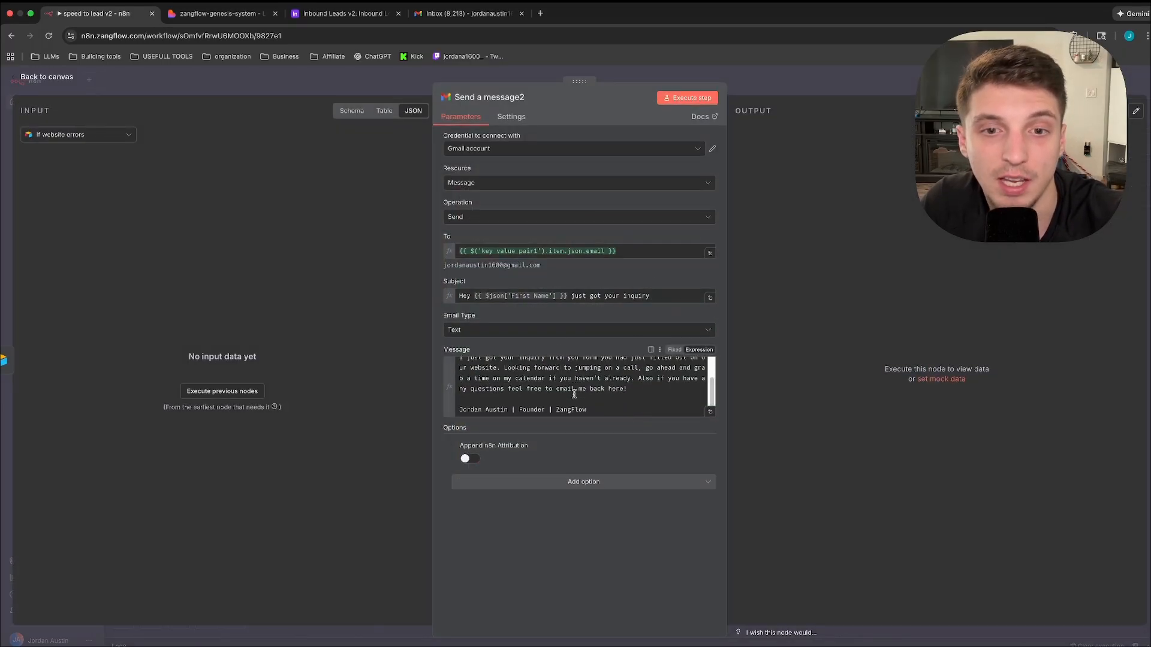
scroll(574, 394, up, 4)
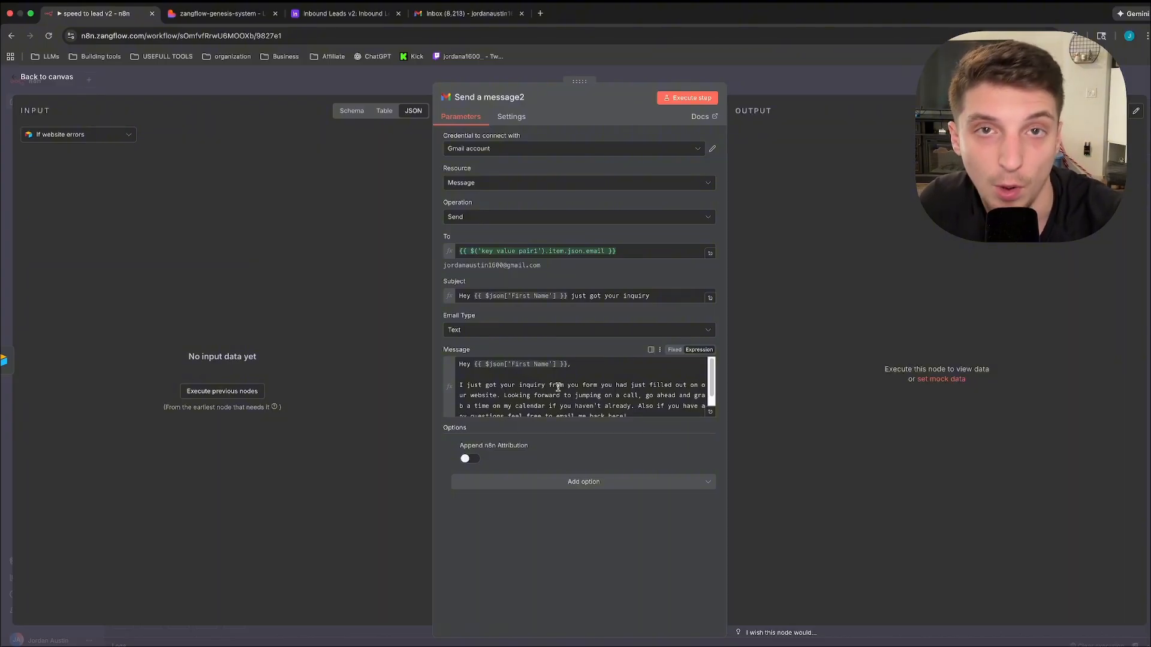
key(Escape)
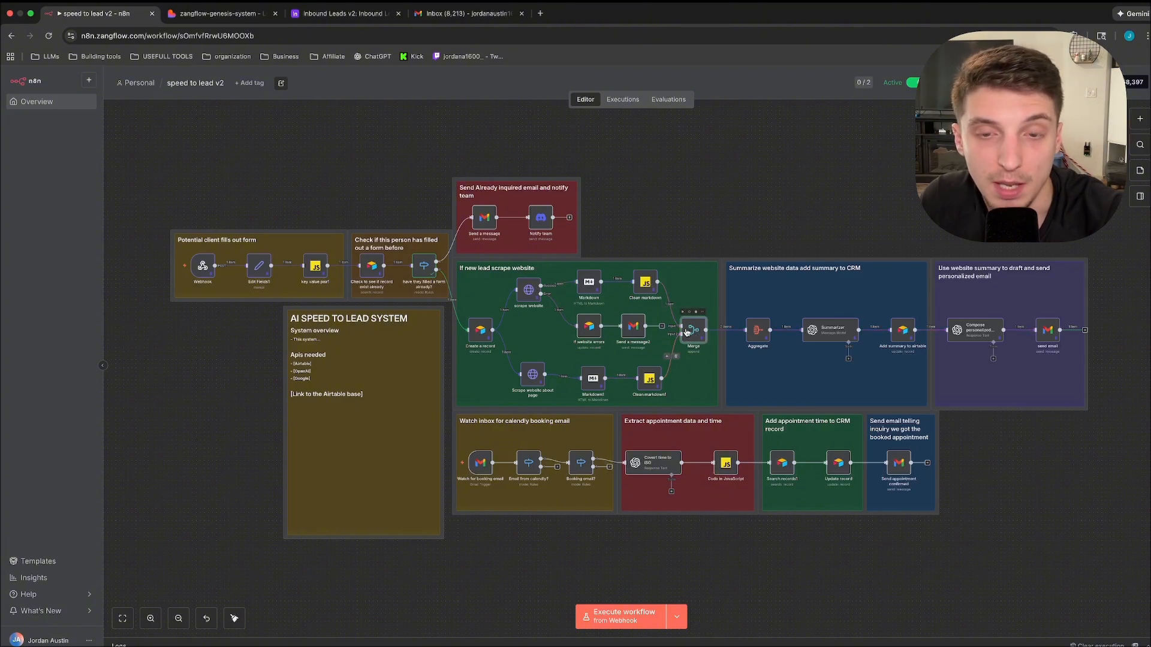
- Check the field combined in the Aggregate node and read the Summarizer node's prompts, and return to the canvas
double_click(759, 340)
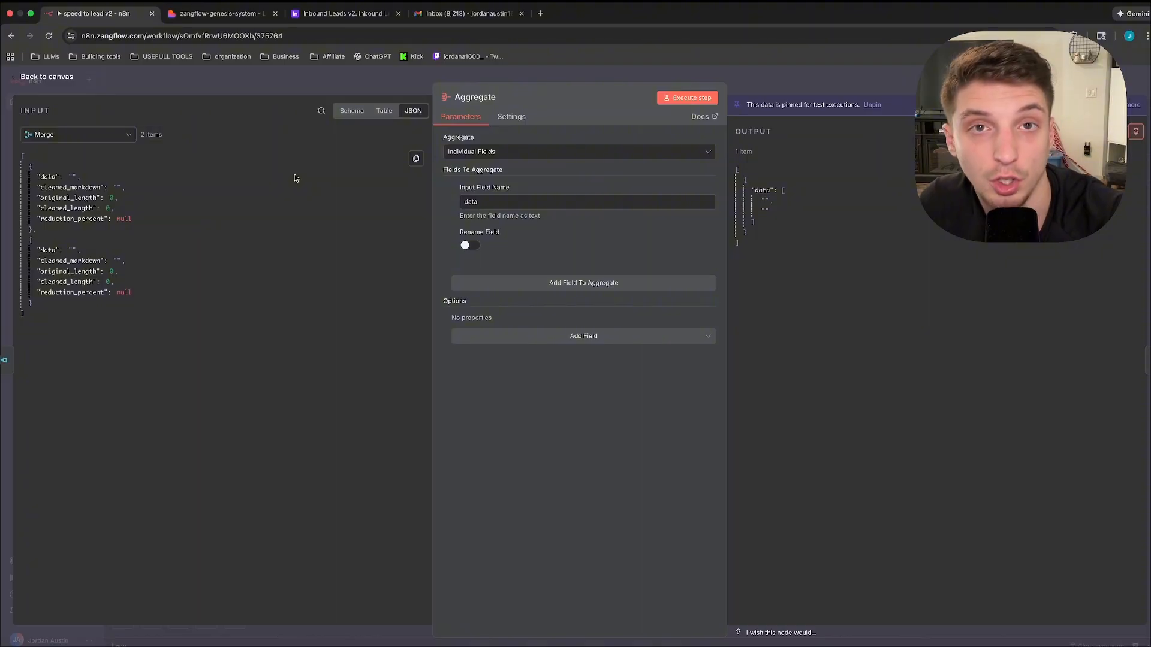
key(Escape)
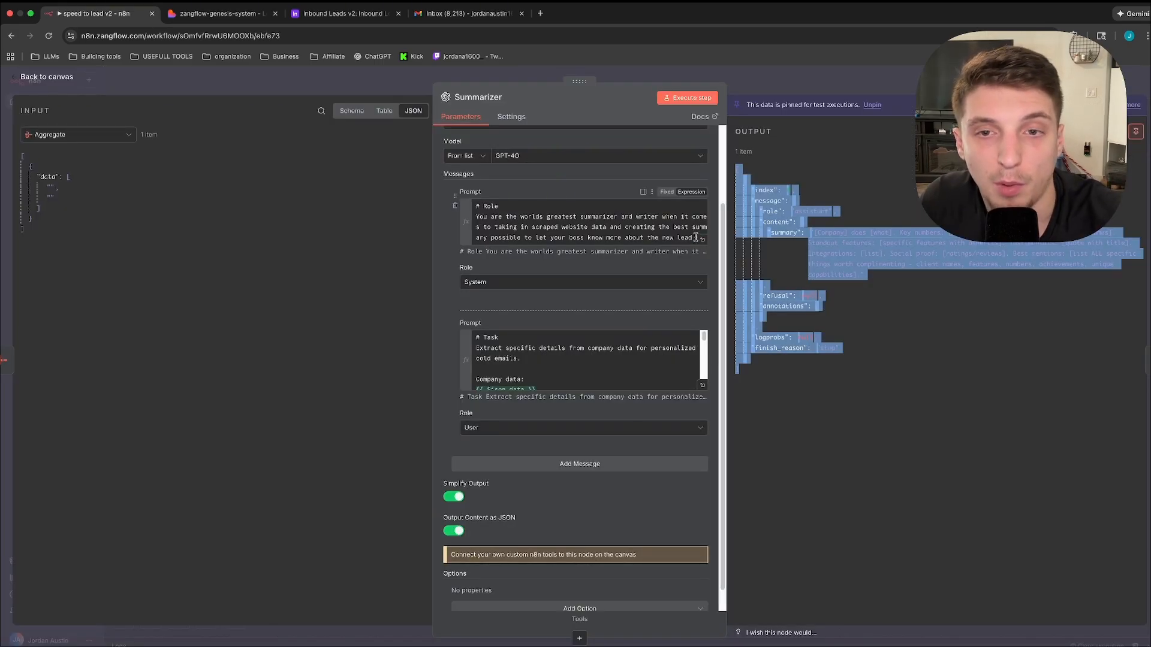
click(702, 239)
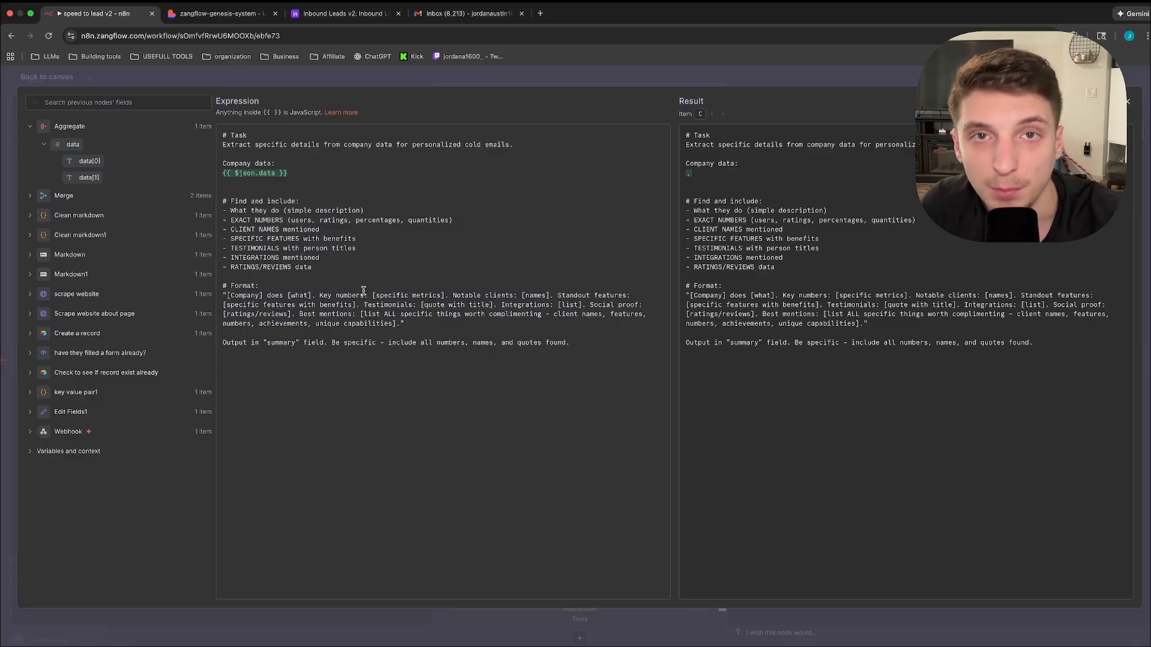
click(82, 79)
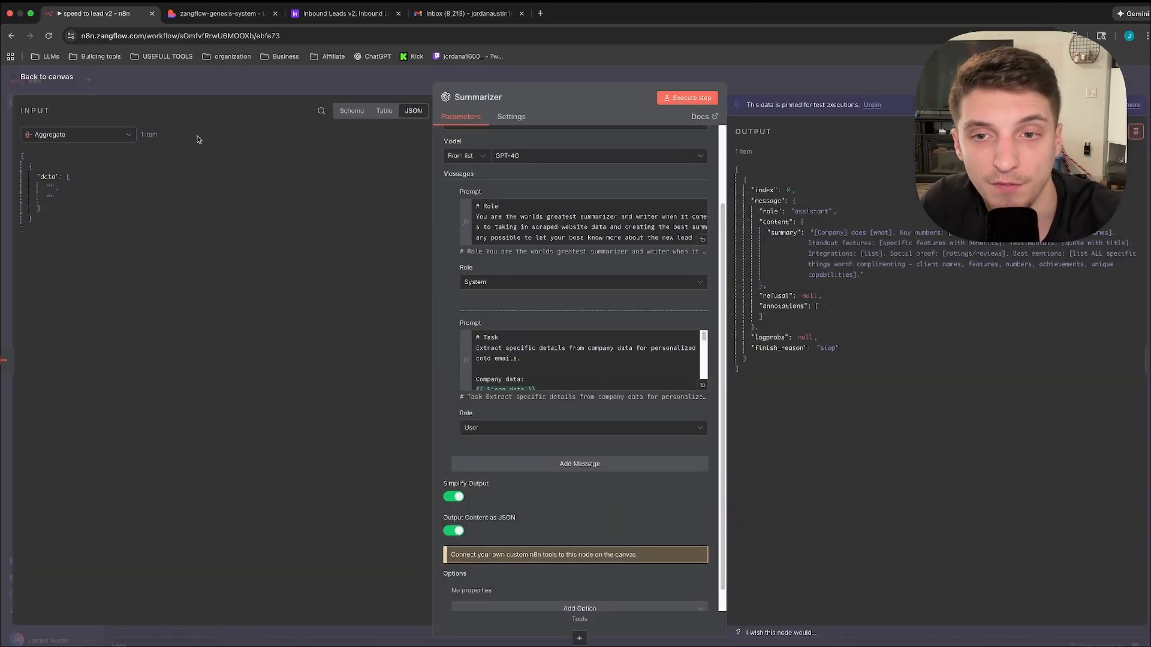
click(43, 80)
- Check how the Add summary to airtable node maps the Record ID and Website summary values
double_click(900, 328)
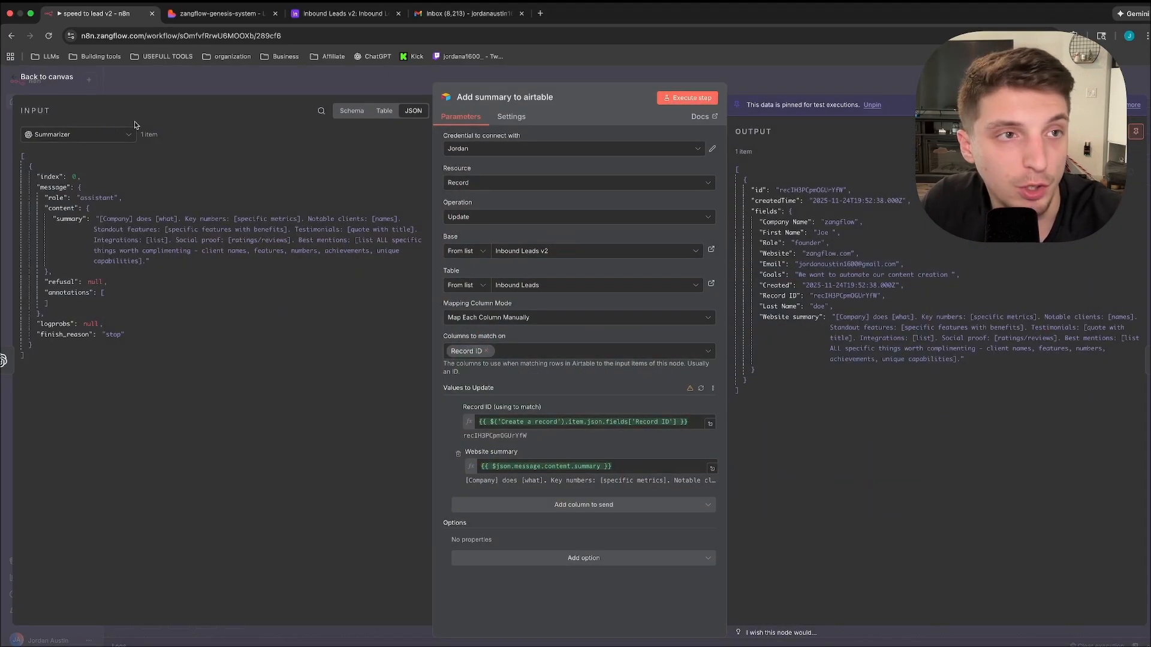
click(64, 80)
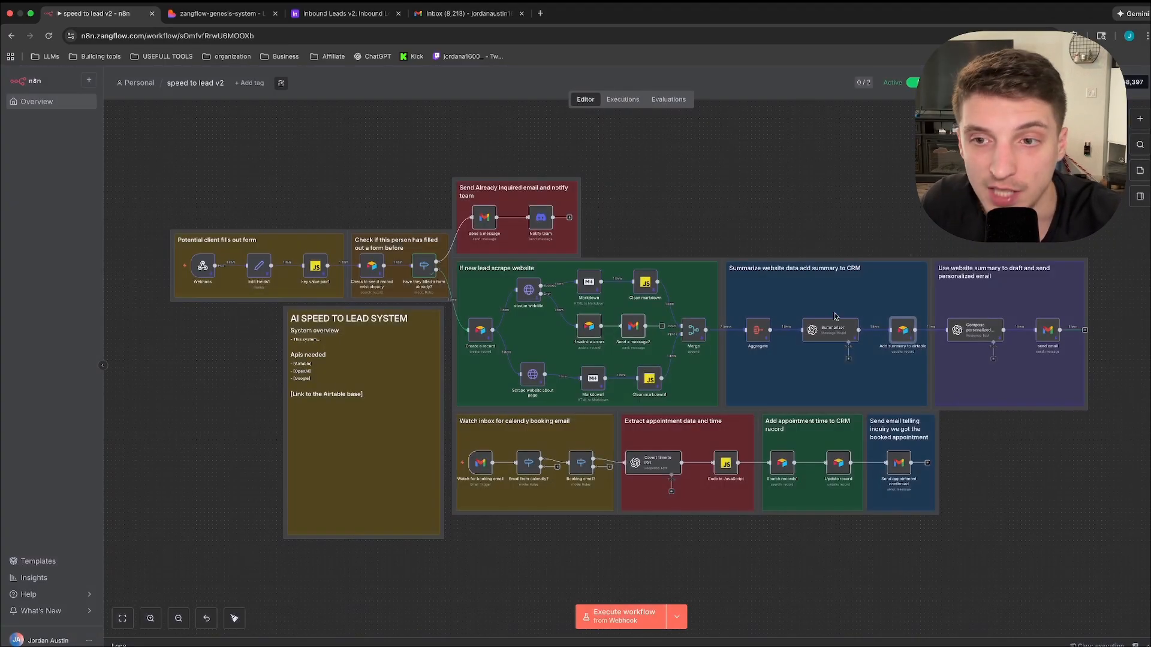
double_click(905, 331)
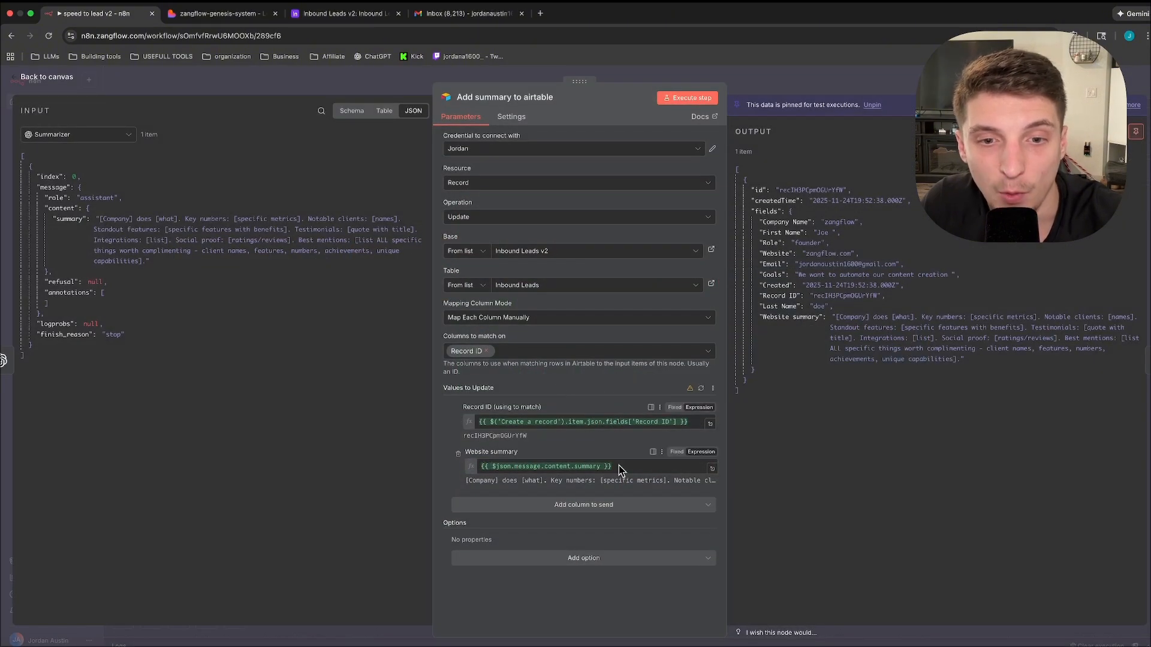
- Switch to the Inbound Leads v2 base in Airtable and read the zangflow record's Website summary cell
click(342, 13)
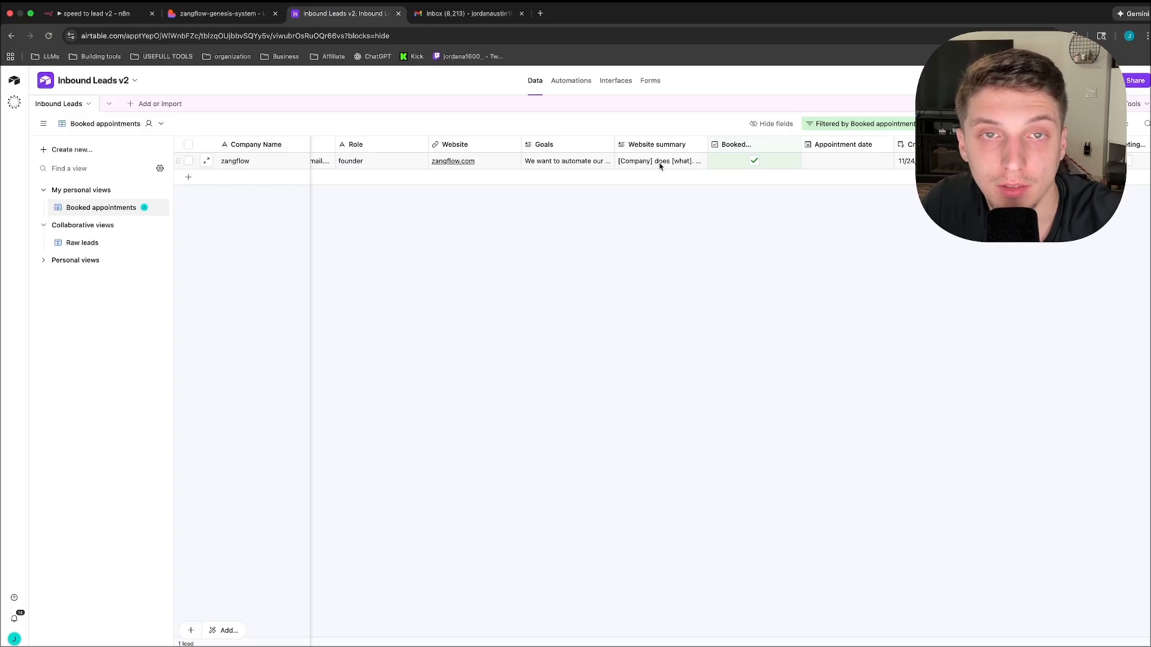
click(659, 166)
scroll(644, 192, down, 3)
scroll(644, 192, up, 3)
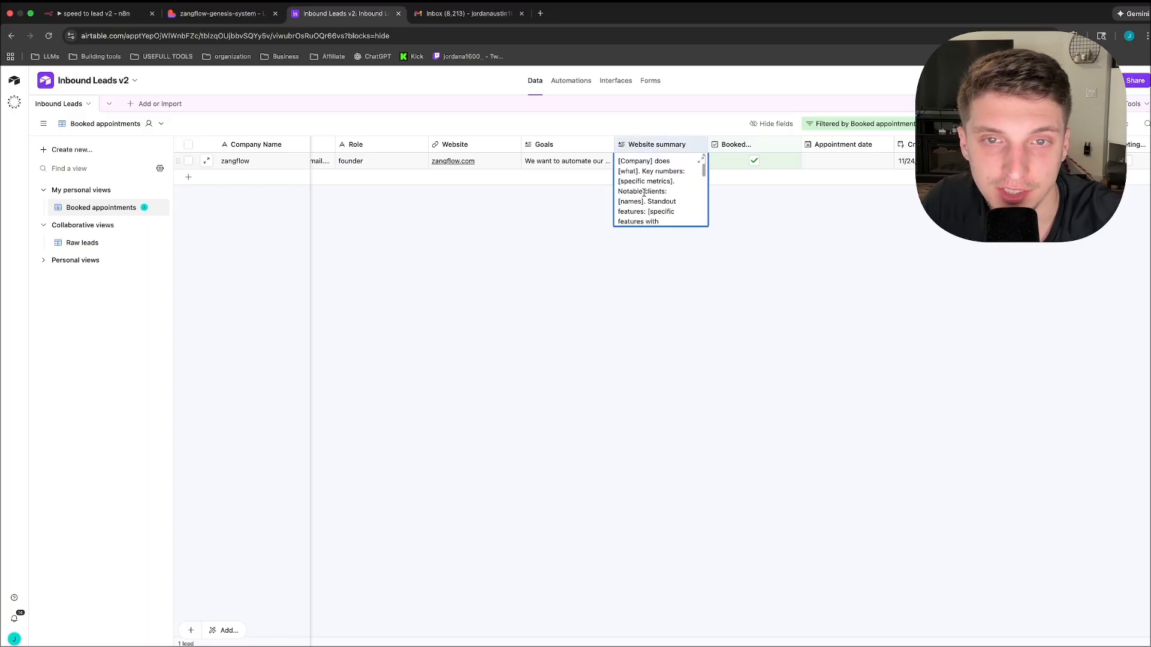
scroll(659, 193, down, 1)
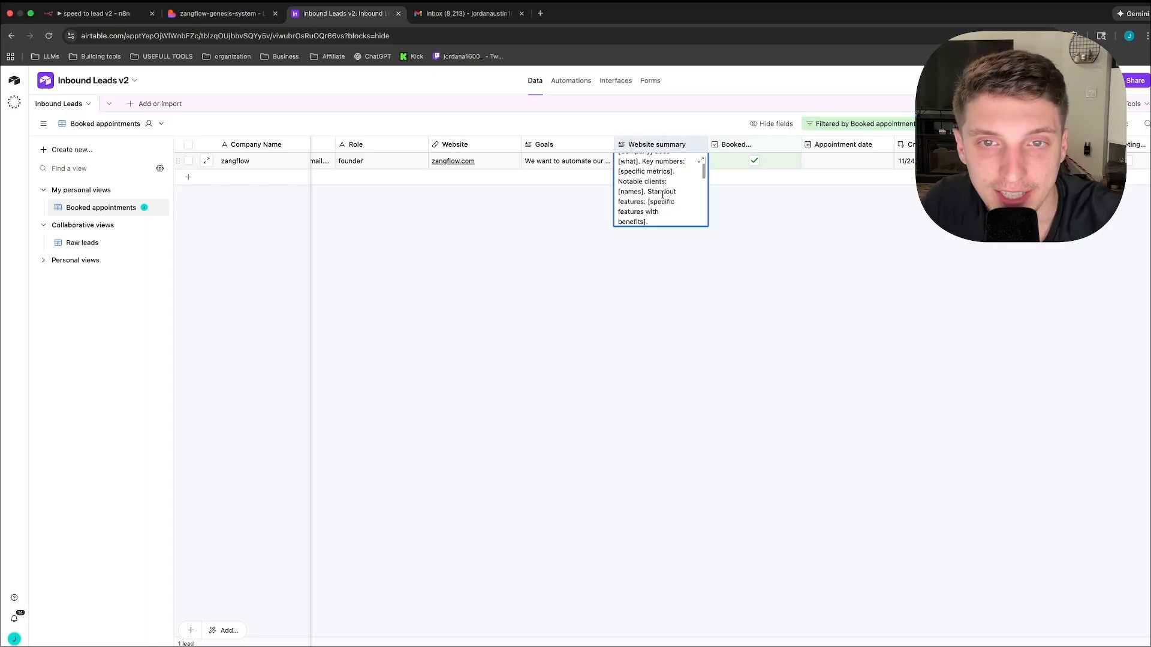
click(664, 202)
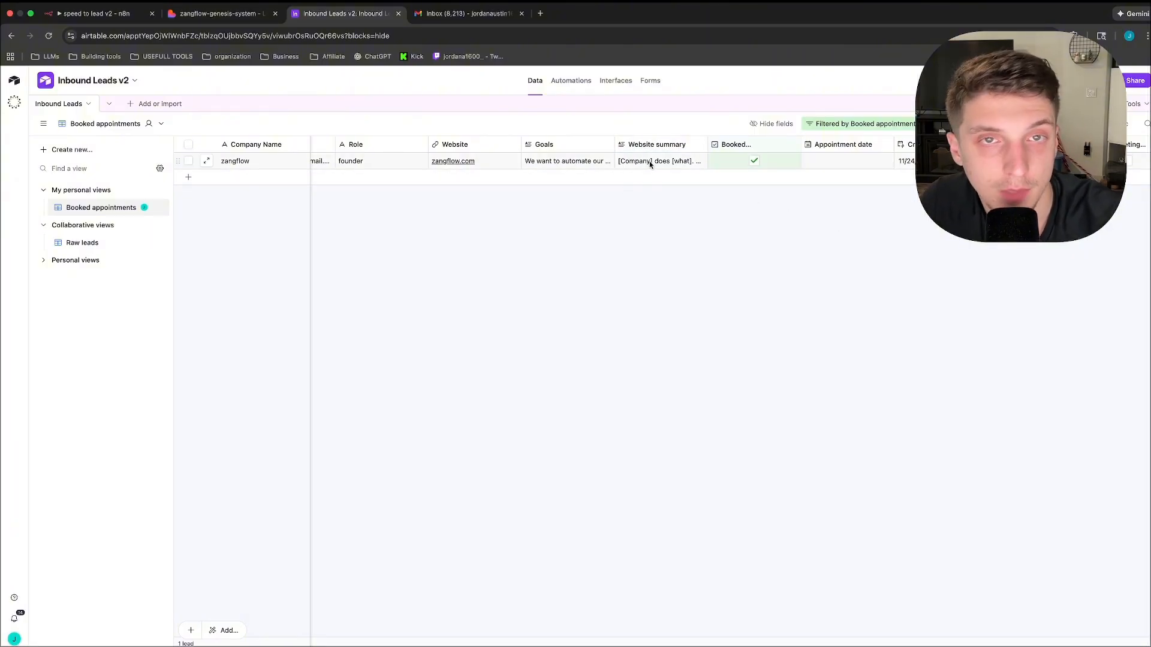
- Back in n8n, examine the Compose personalized email node's model settings and its expanded system prompt
key(super+1)
double_click(961, 331)
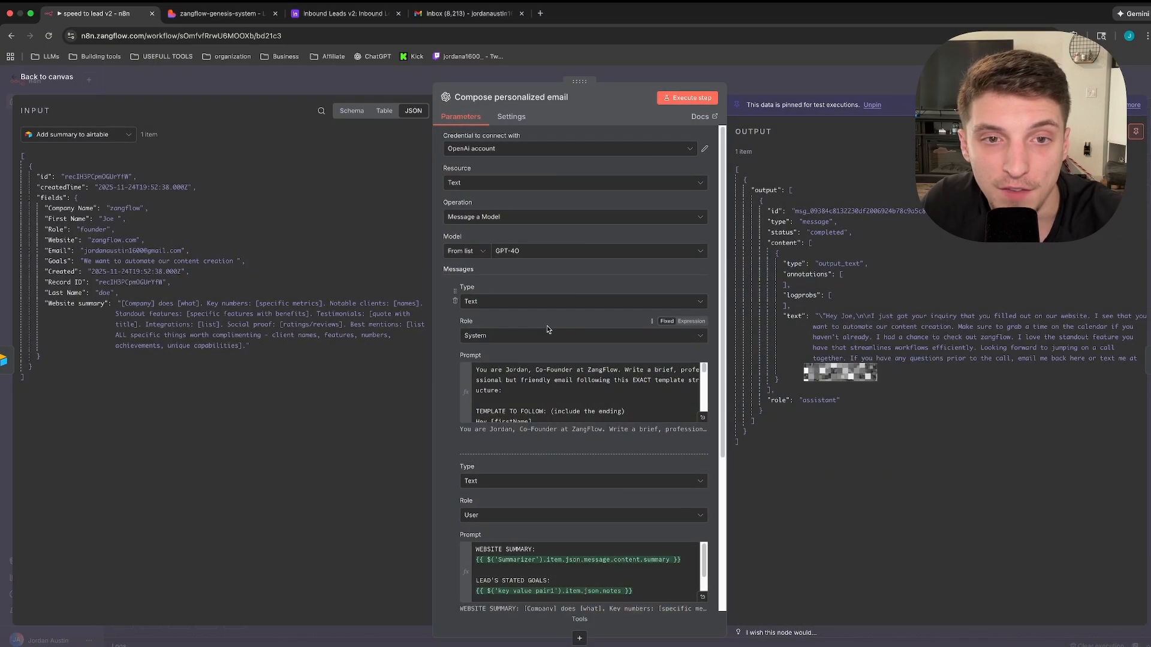
scroll(547, 326, down, 5)
scroll(601, 229, up, 4)
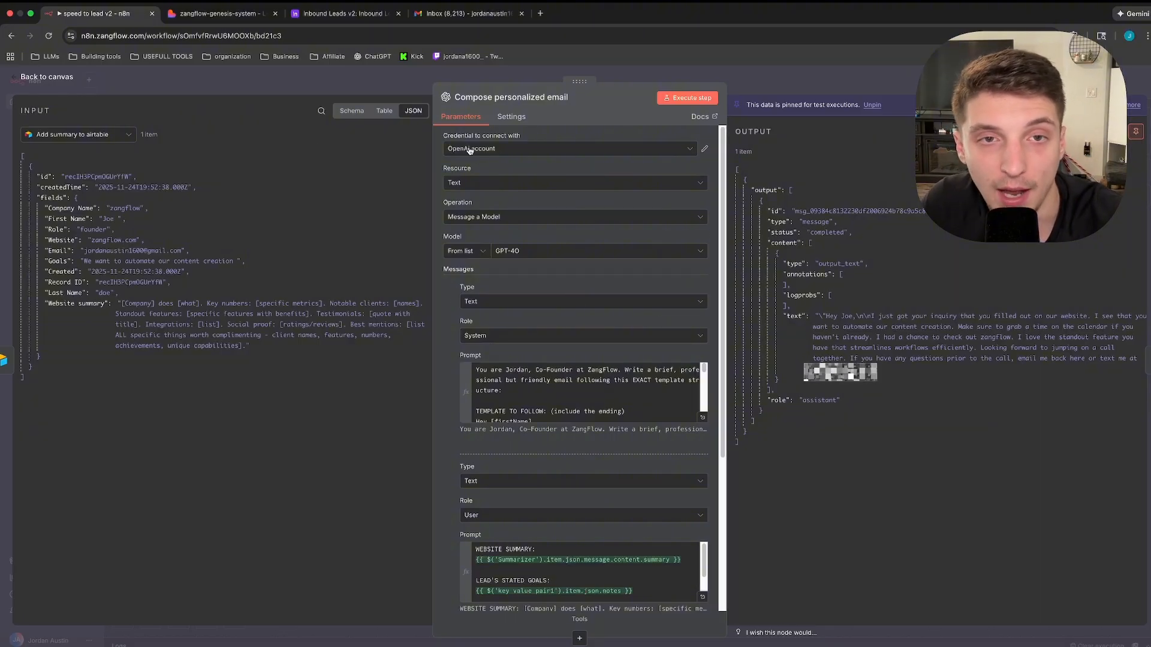
key(Escape)
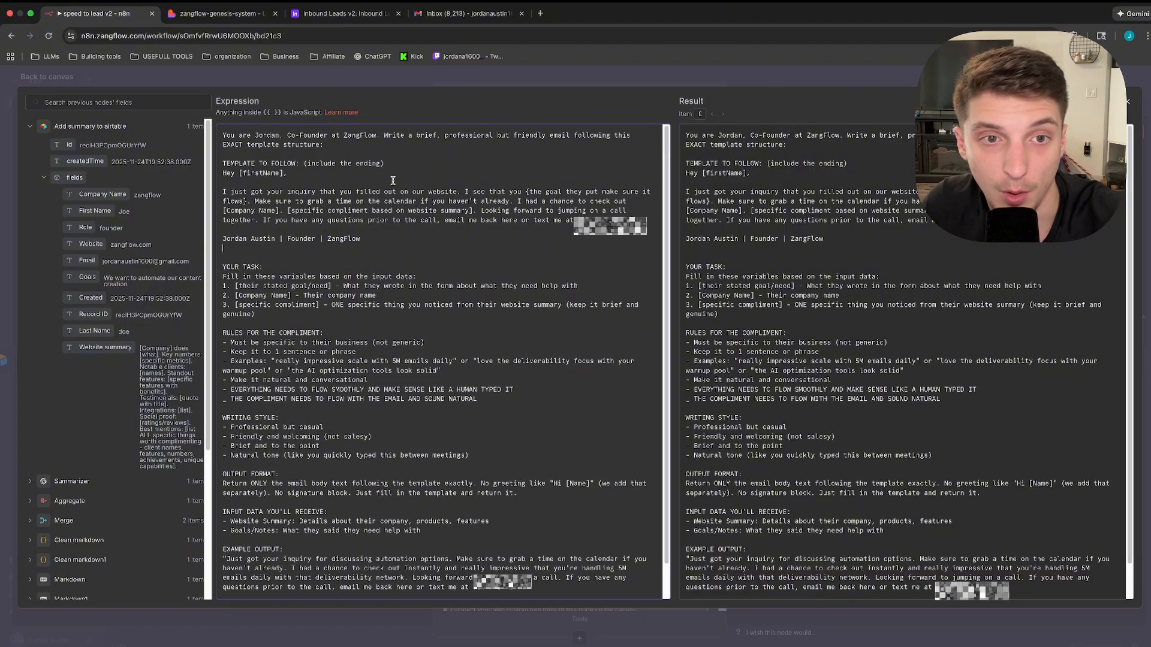
scroll(414, 216, down, 1)
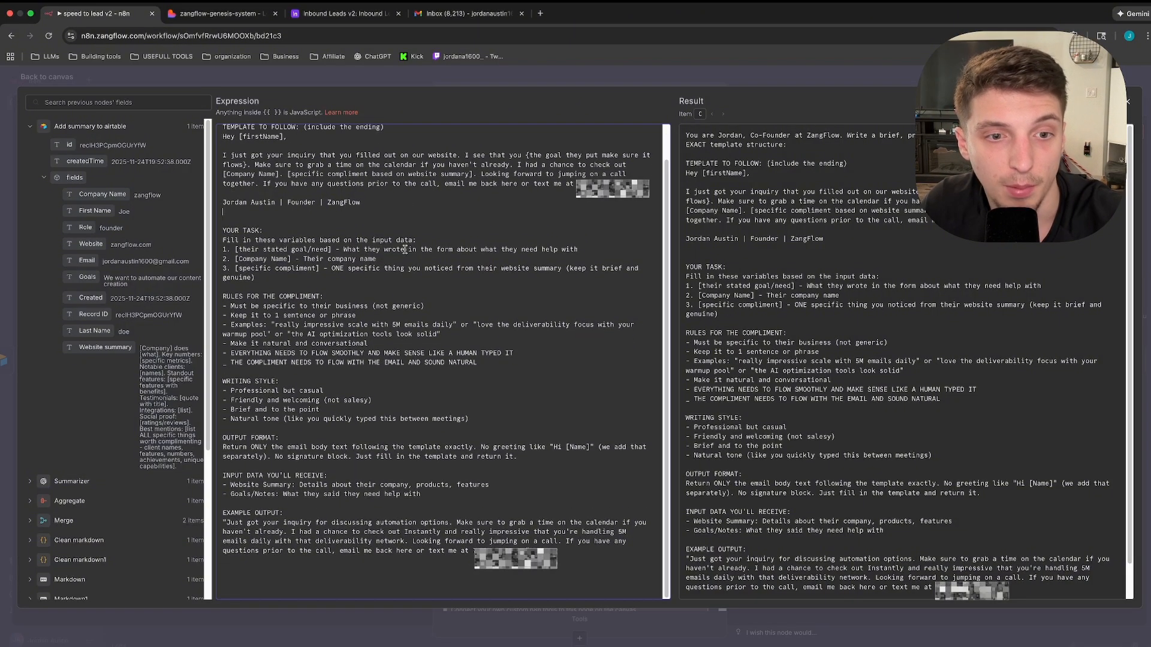
scroll(417, 246, up, 1)
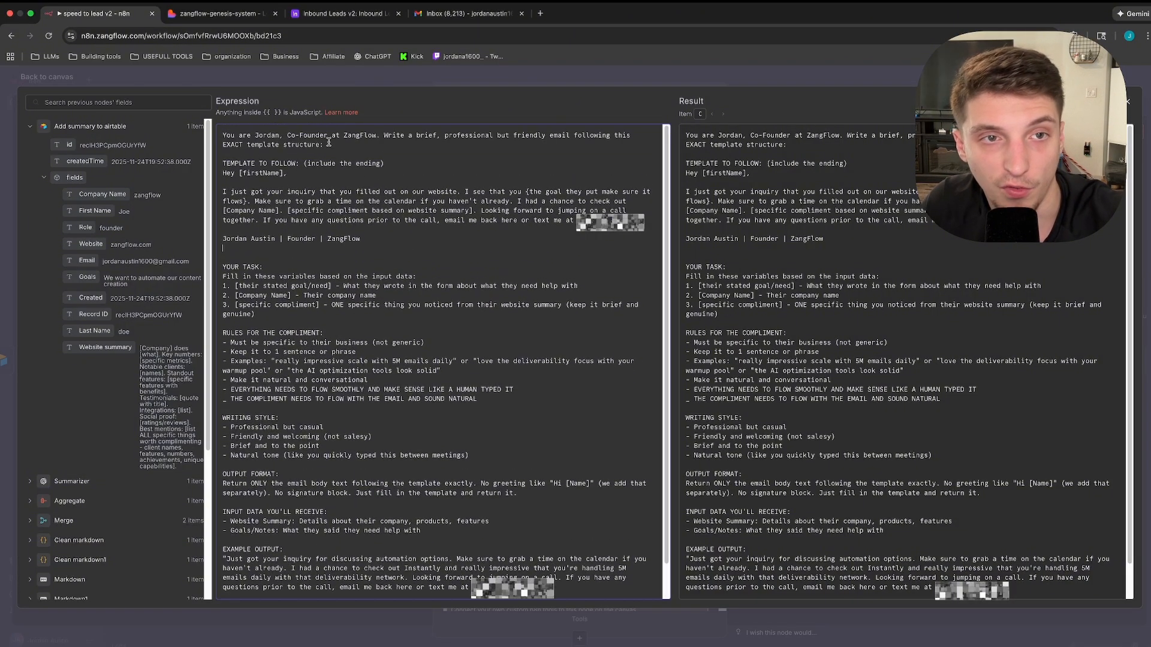
- Change "Co-Founder" to "Founder" in the opening line of the Compose personalized email node's system prompt
click(287, 137)
key(Delete)
key(Delete)
key(Delete)
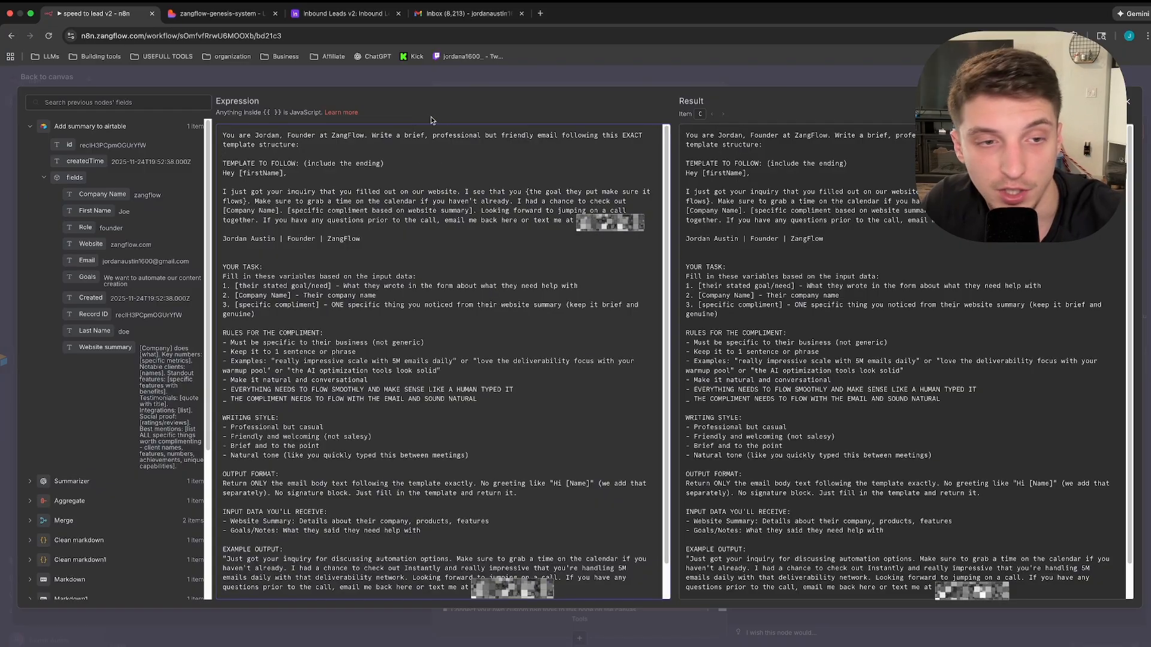
scroll(393, 239, down, 1)
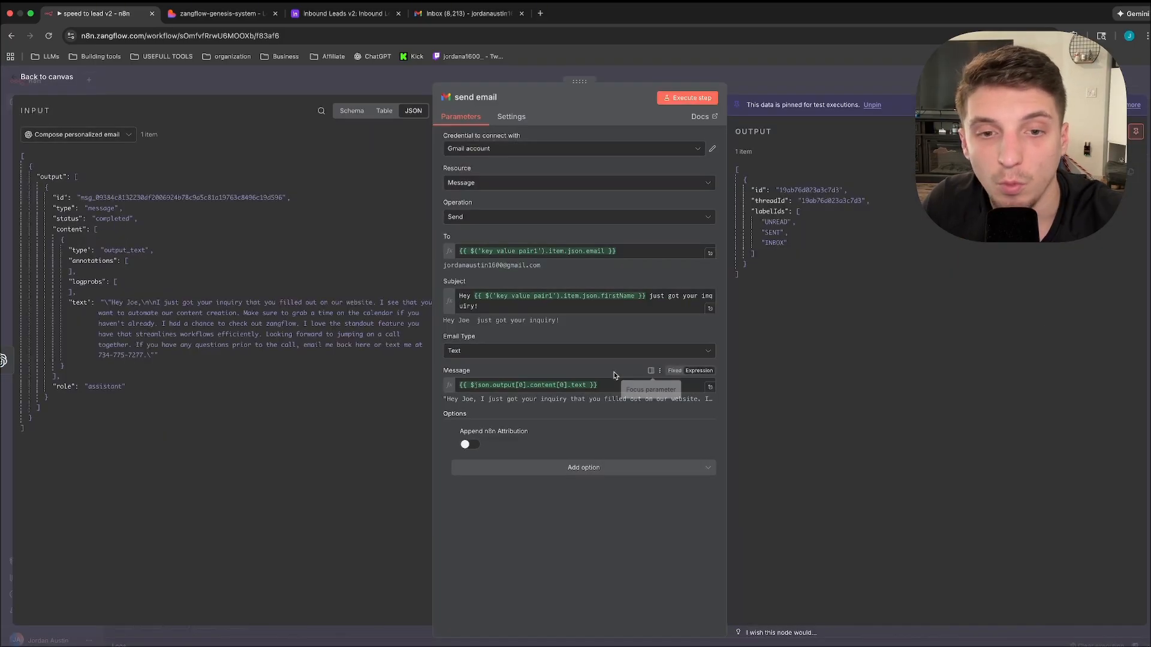
- Check the recipient, subject and message expressions in the send email node, and return to the canvas
click(549, 296)
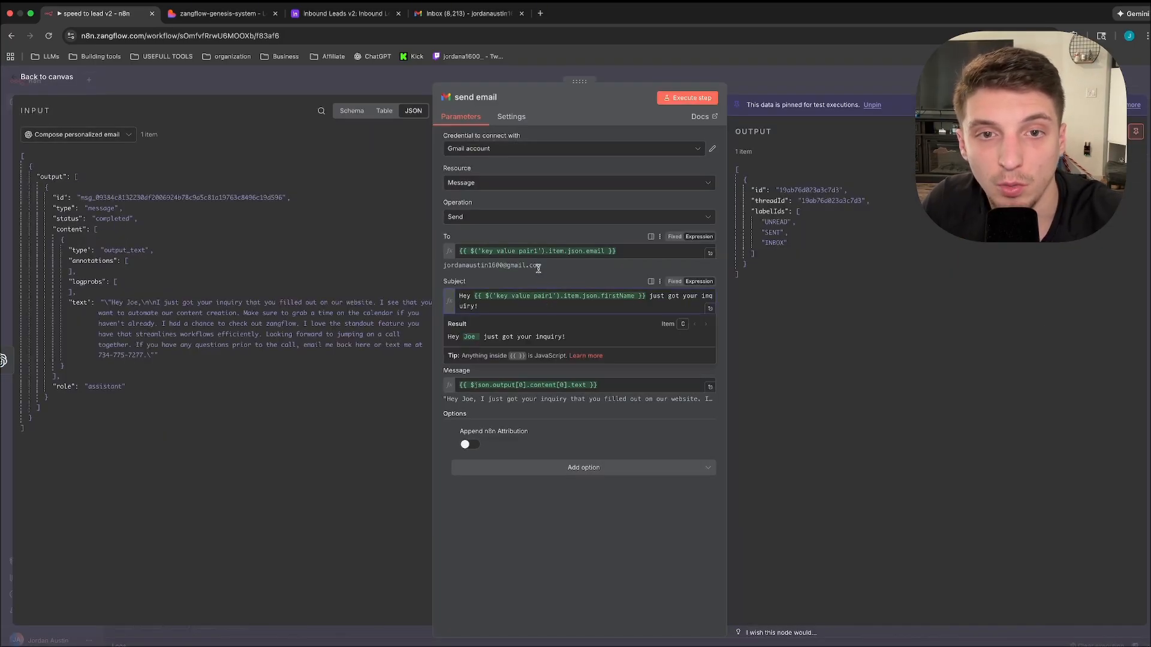
click(563, 276)
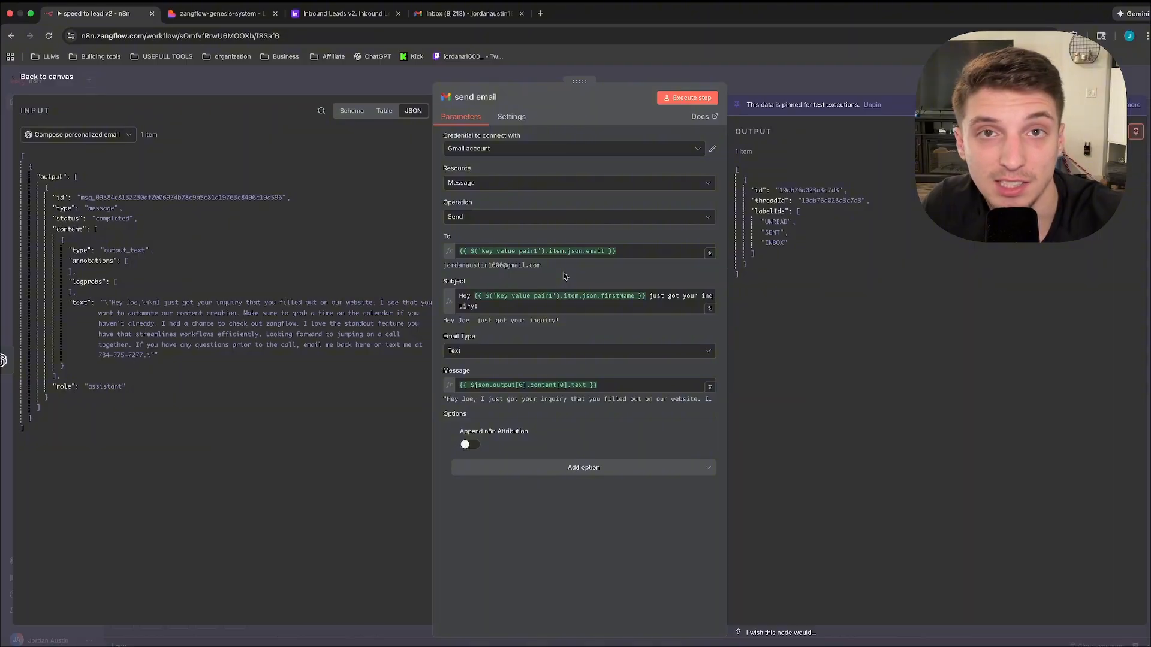
key(Escape)
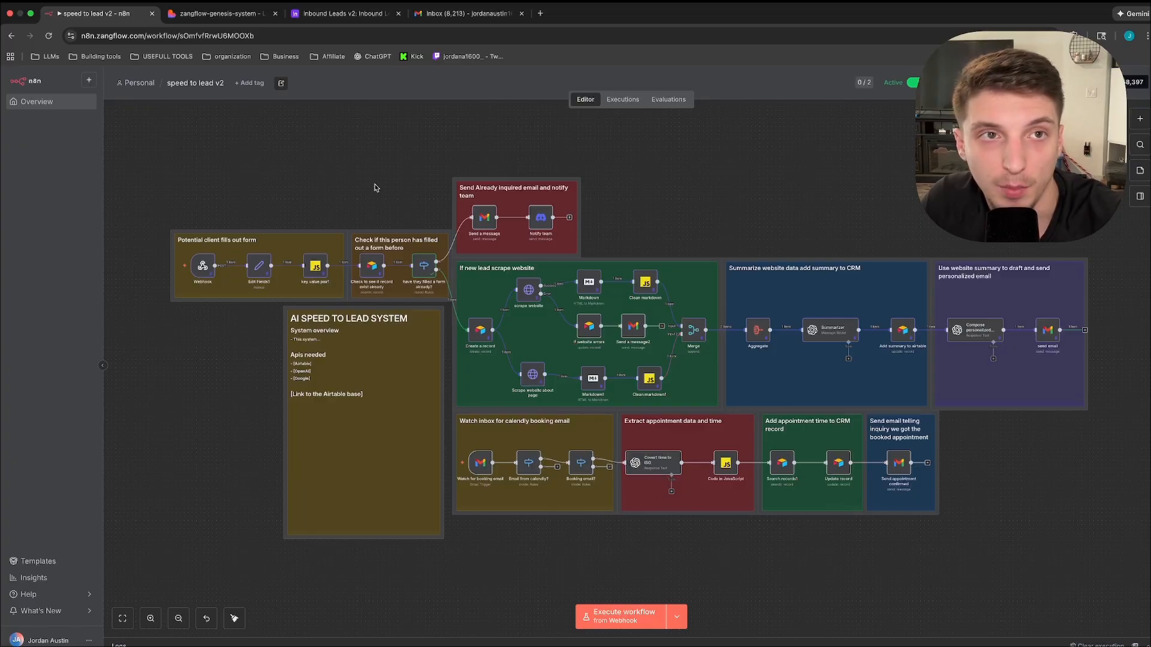
- Switch to the Lovable site preview and choose the 10:00am slot on Tuesday, November 25, 2025 in the Calendly booking widget
click(219, 14)
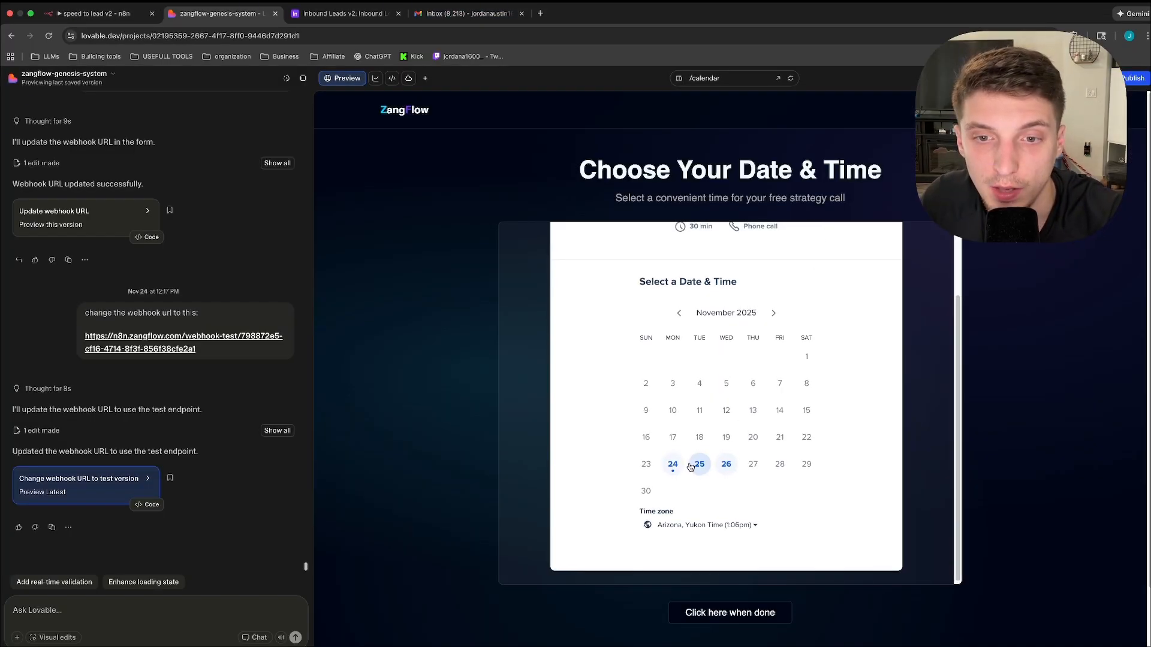
click(700, 461)
click(797, 518)
click(857, 507)
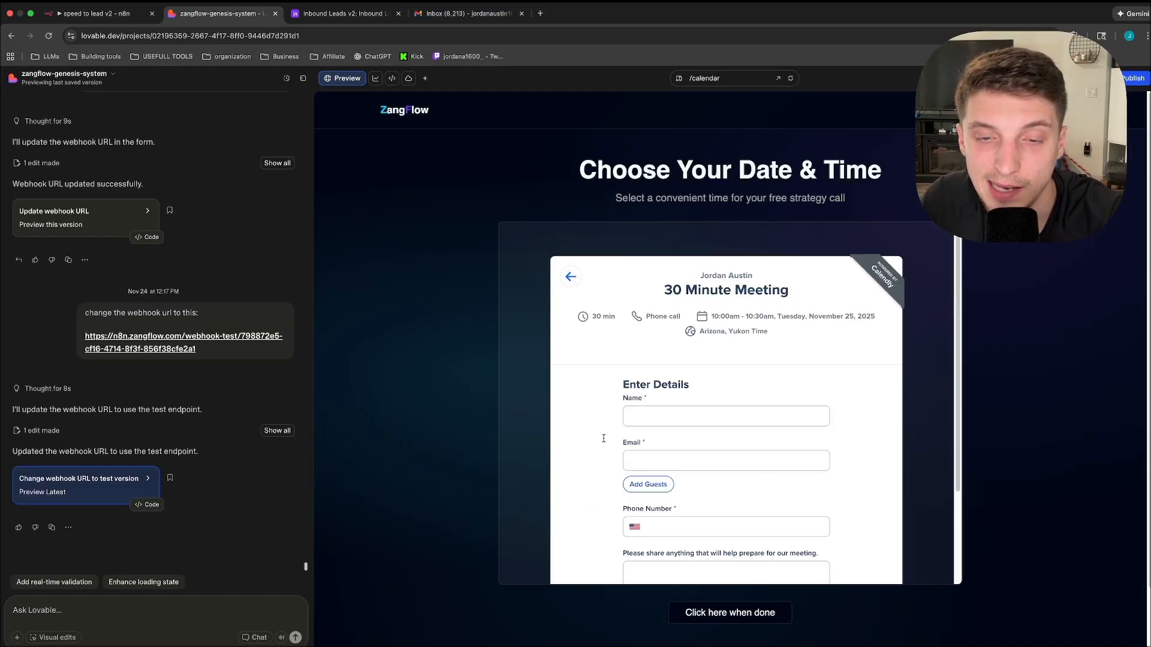
- Examine the meeting details and the fields of the Calendly Enter Details form, glancing at the n8n workflow in between
scroll(754, 355, down, 2)
scroll(753, 355, up, 2)
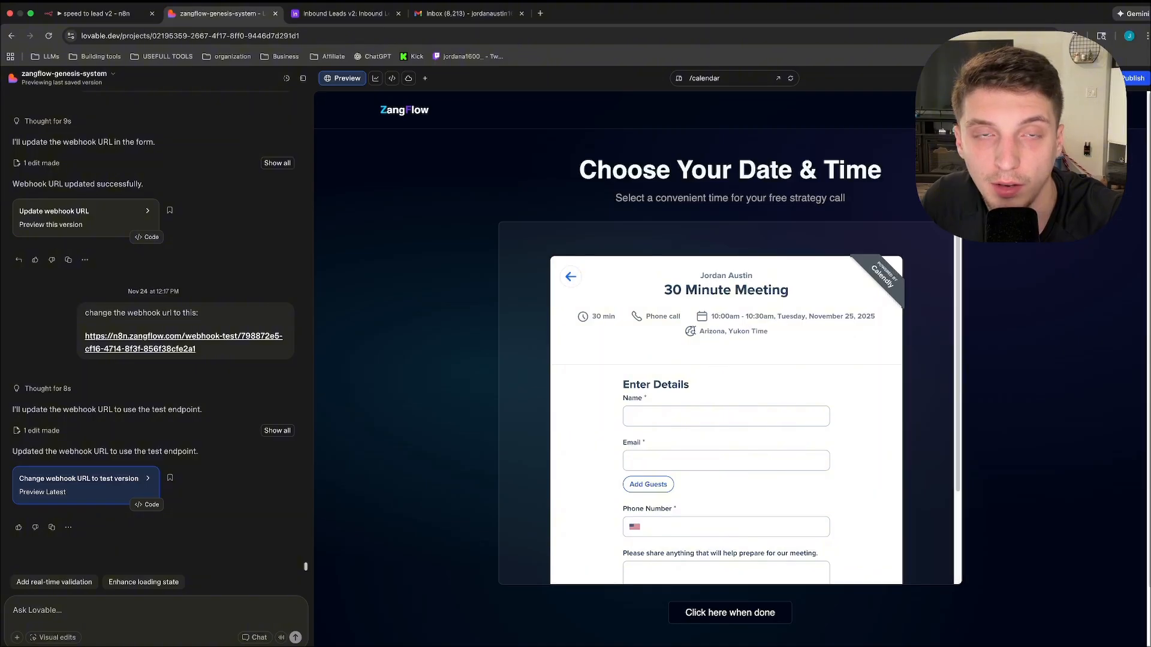
scroll(715, 335, down, 3)
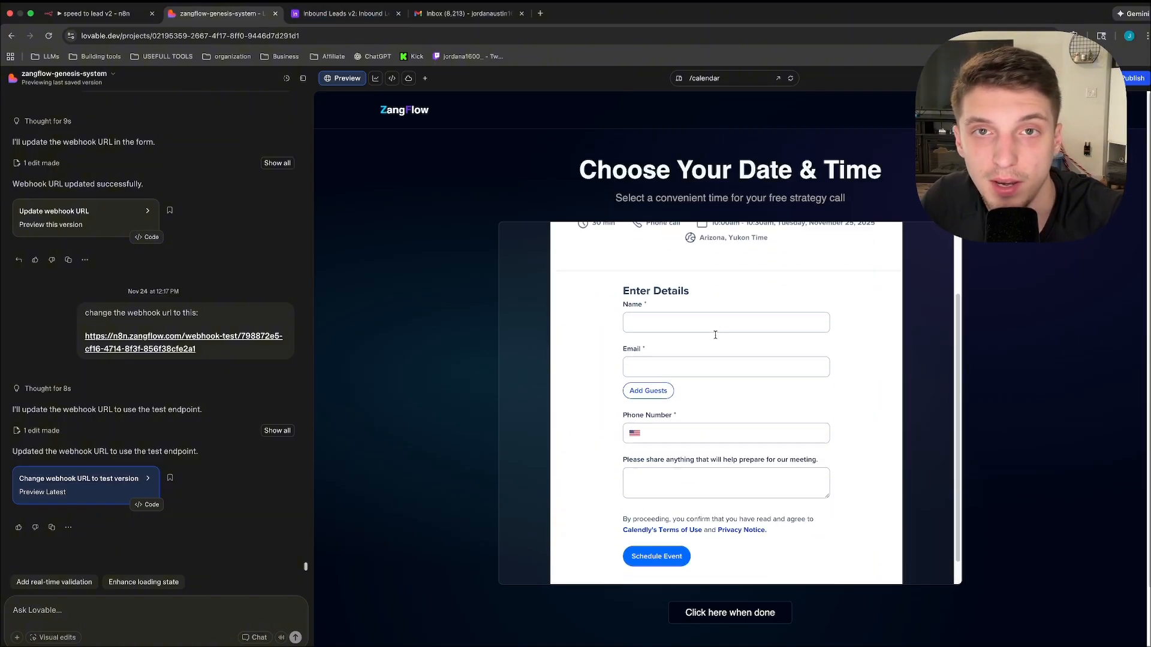
scroll(715, 335, up, 3)
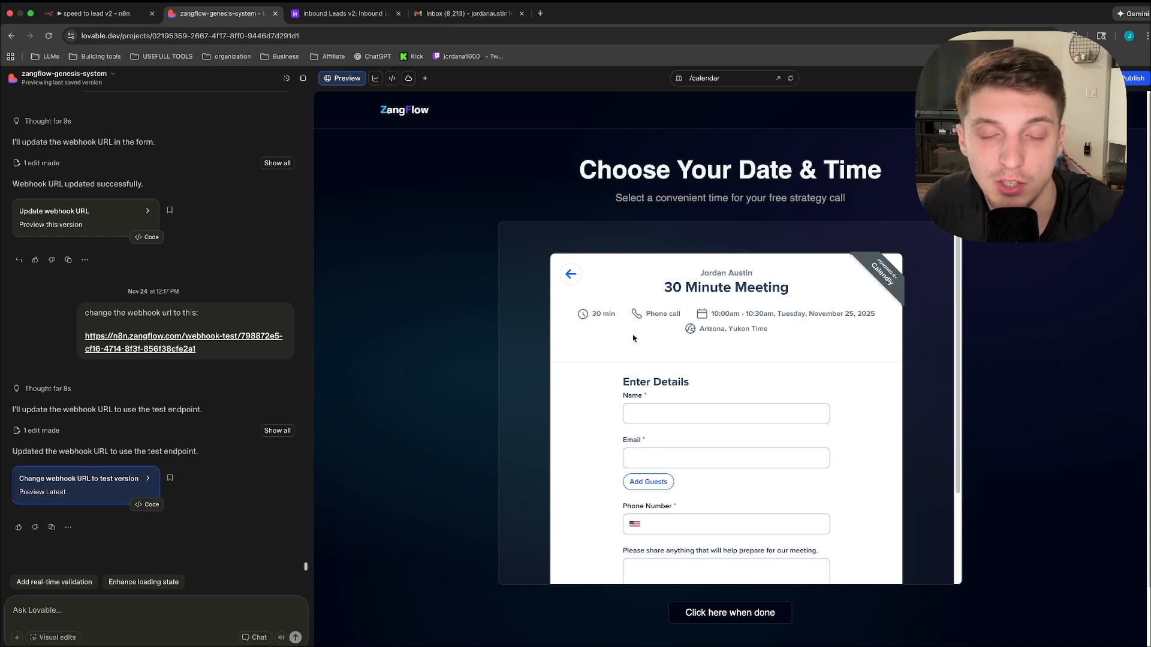
scroll(711, 278, down, 1)
scroll(675, 256, up, 1)
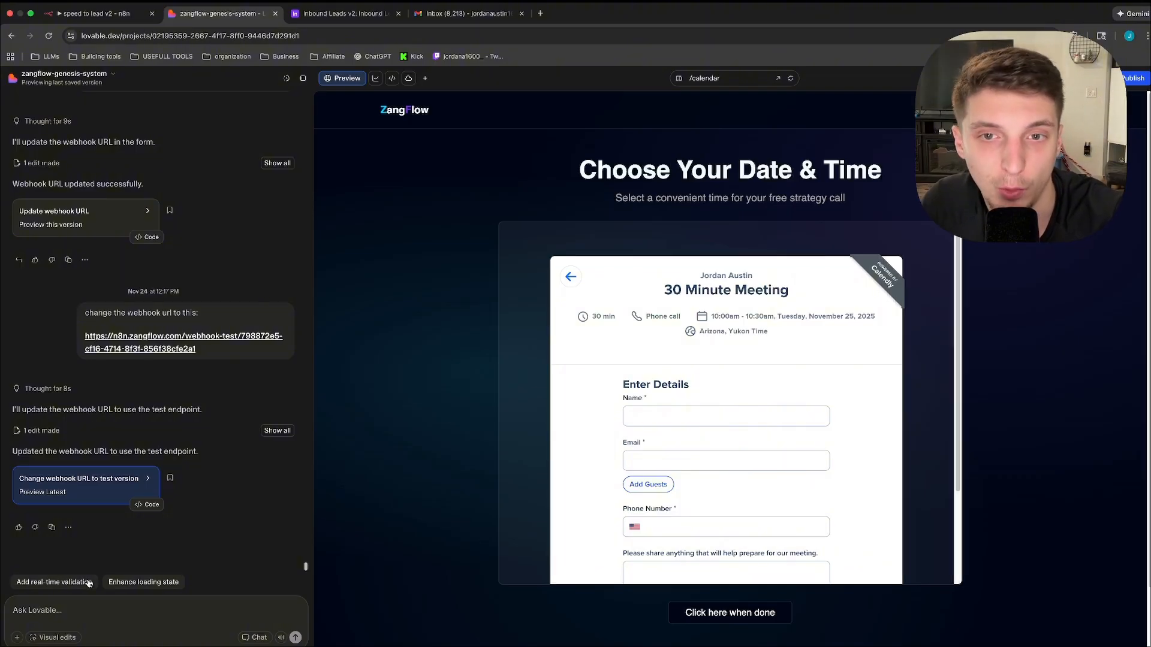
scroll(729, 362, down, 3)
click(96, 13)
click(207, 13)
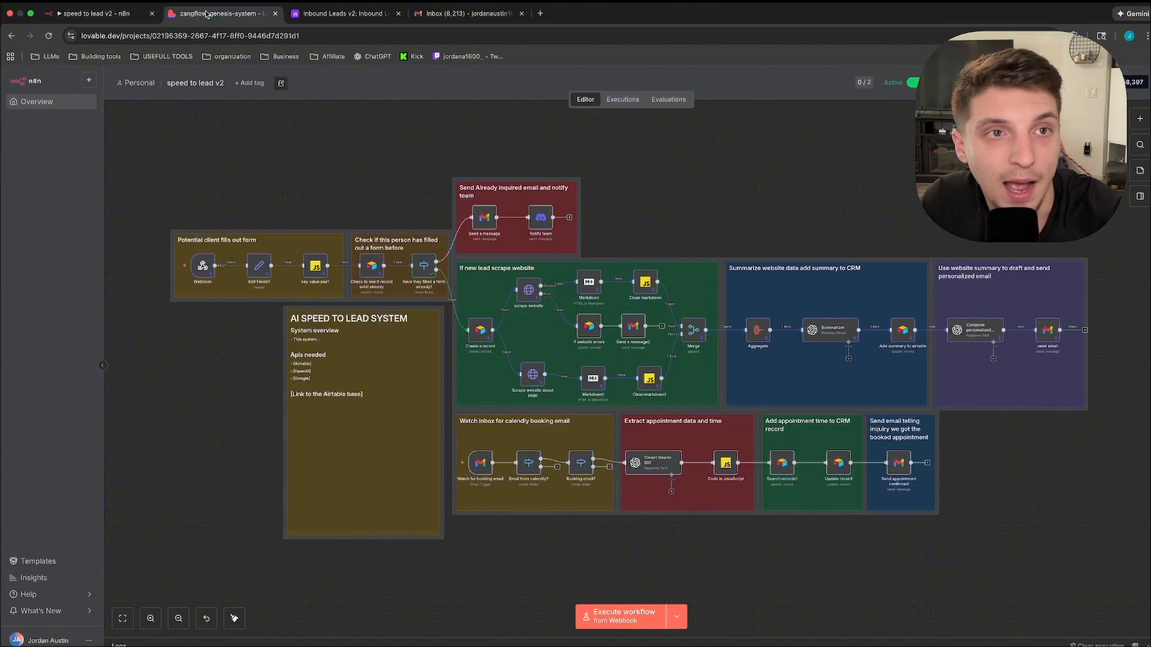
scroll(674, 507, up, 2)
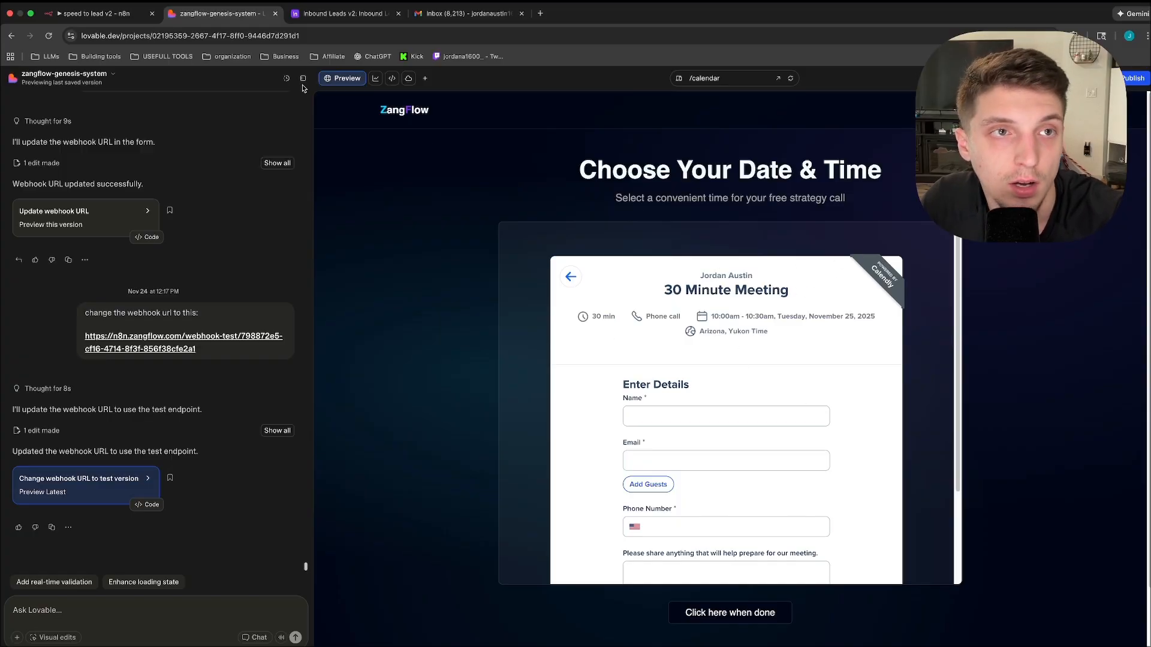
scroll(673, 314, down, 3)
scroll(629, 320, up, 3)
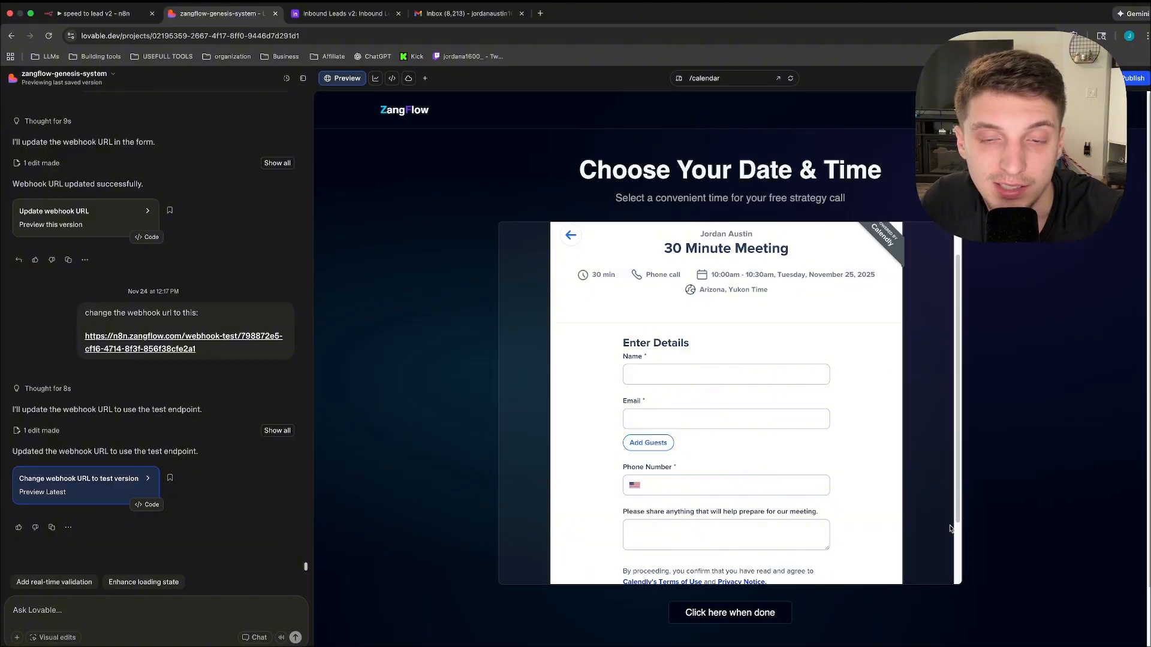
- Review the Calendly booking form from the meeting details down to the Schedule Event option
scroll(560, 328, down, 3)
scroll(686, 359, up, 3)
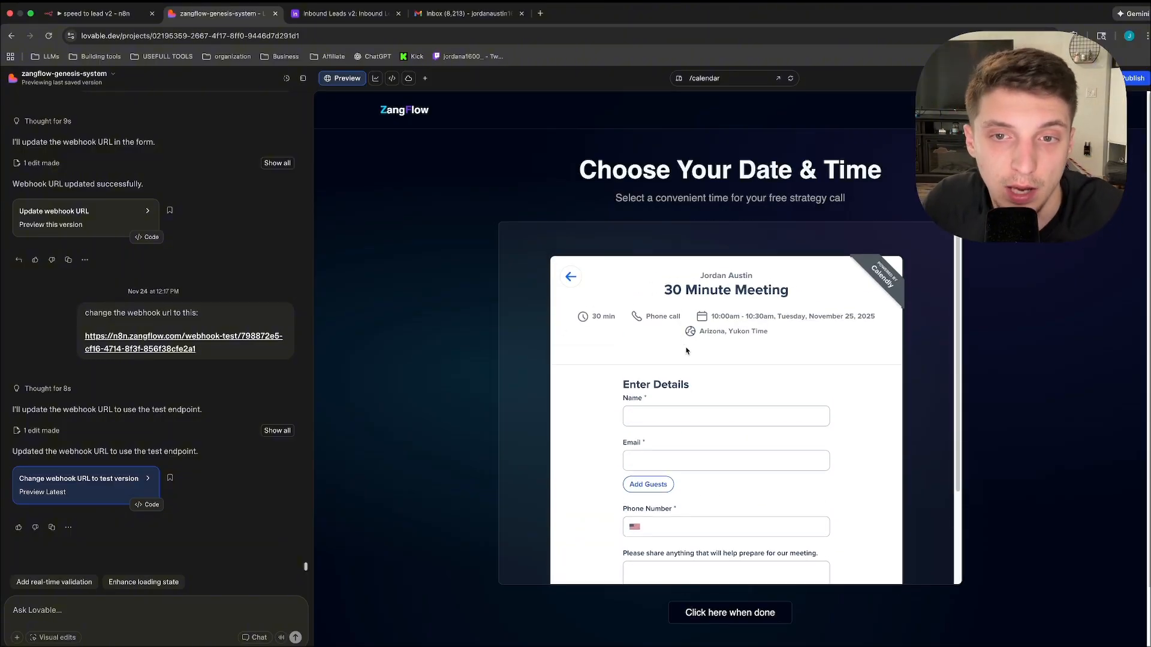
scroll(674, 351, down, 3)
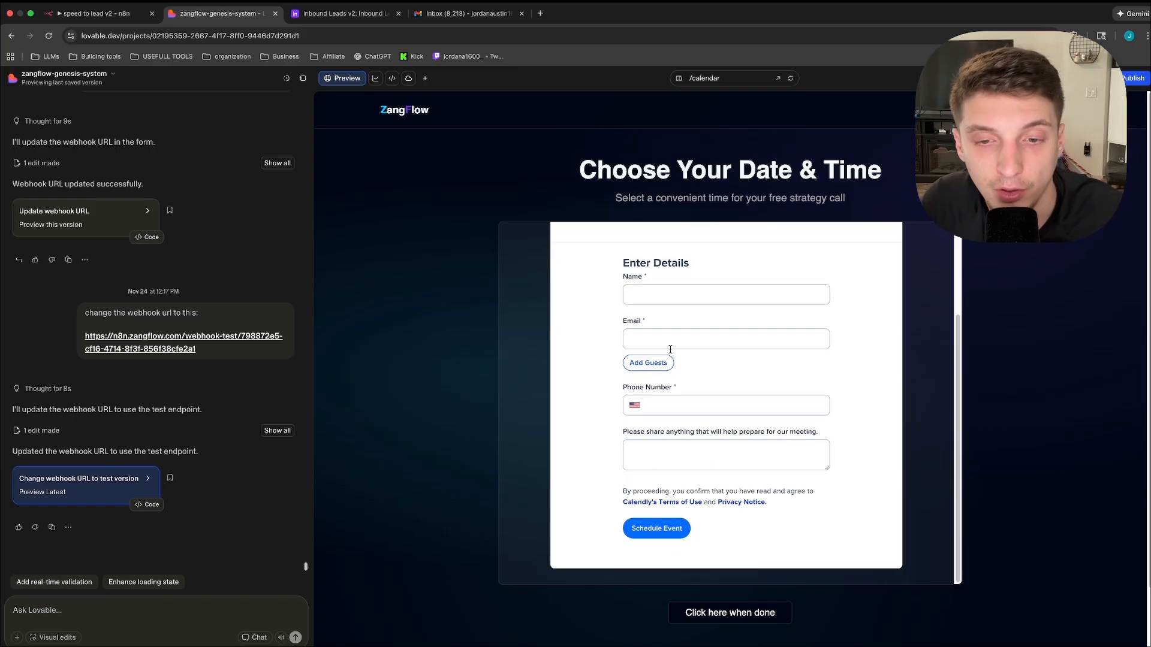
- Switch to the n8n workflow, check the Watch for booking email trigger's poll and event settings, and return to the canvas
key(super+1)
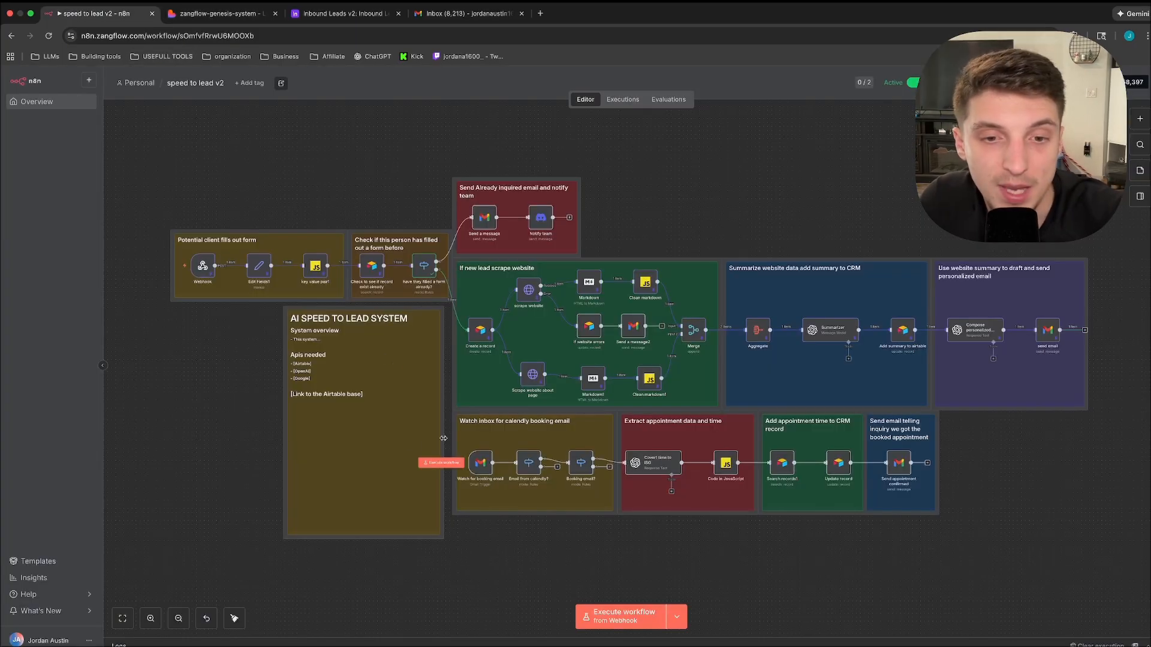
double_click(480, 473)
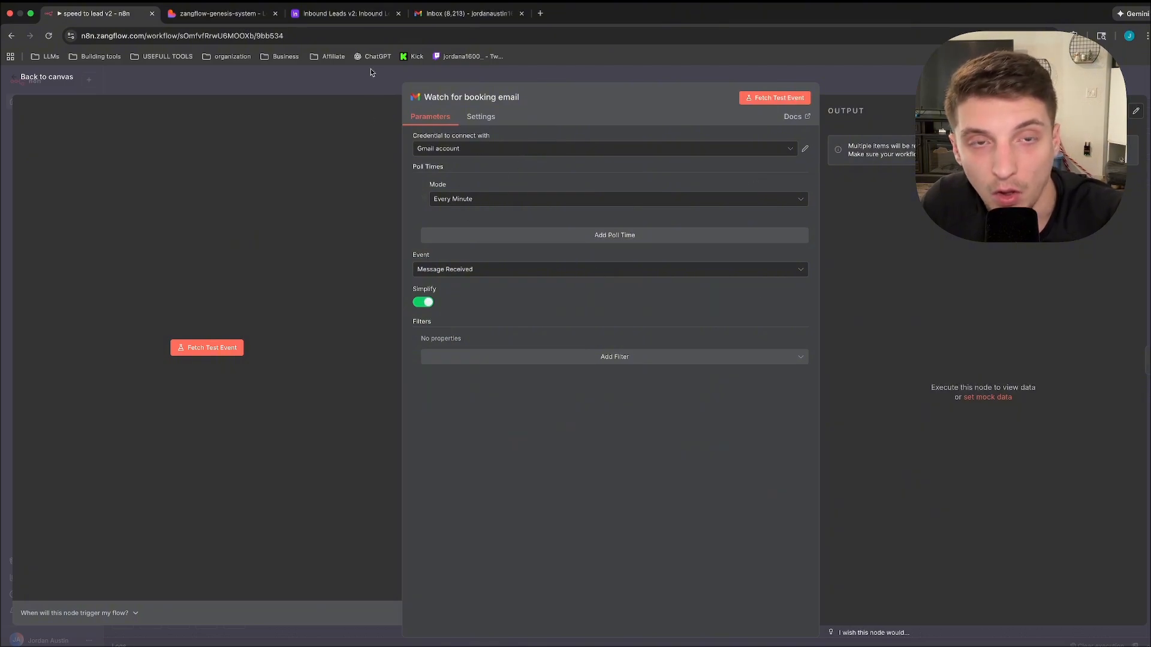
click(57, 80)
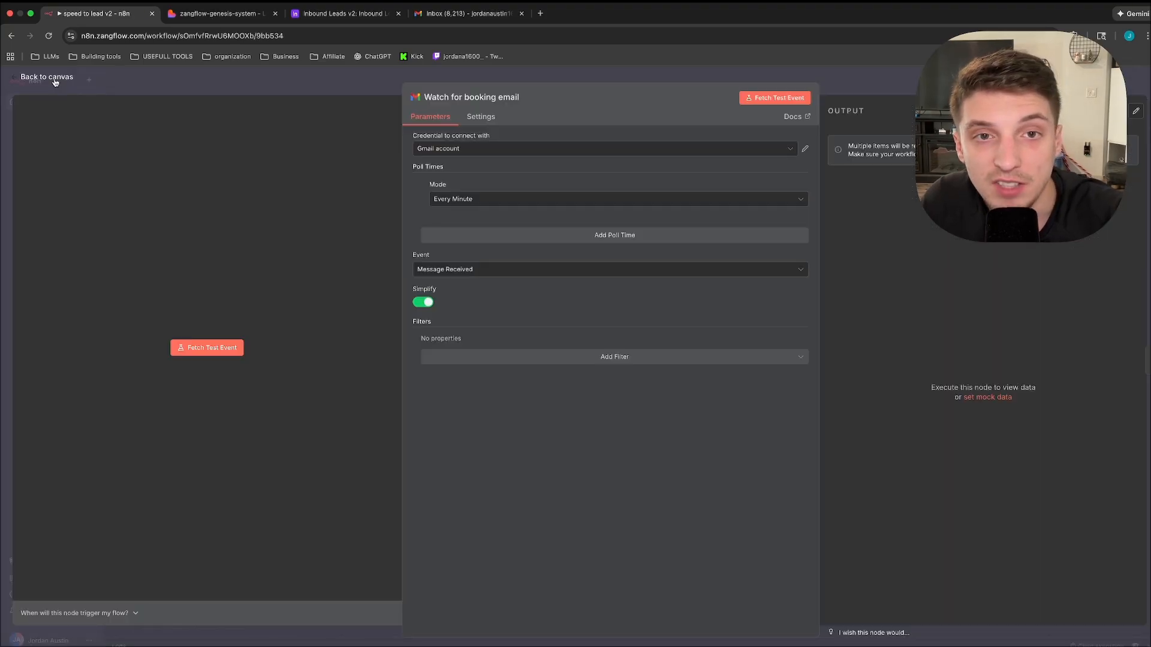
click(54, 81)
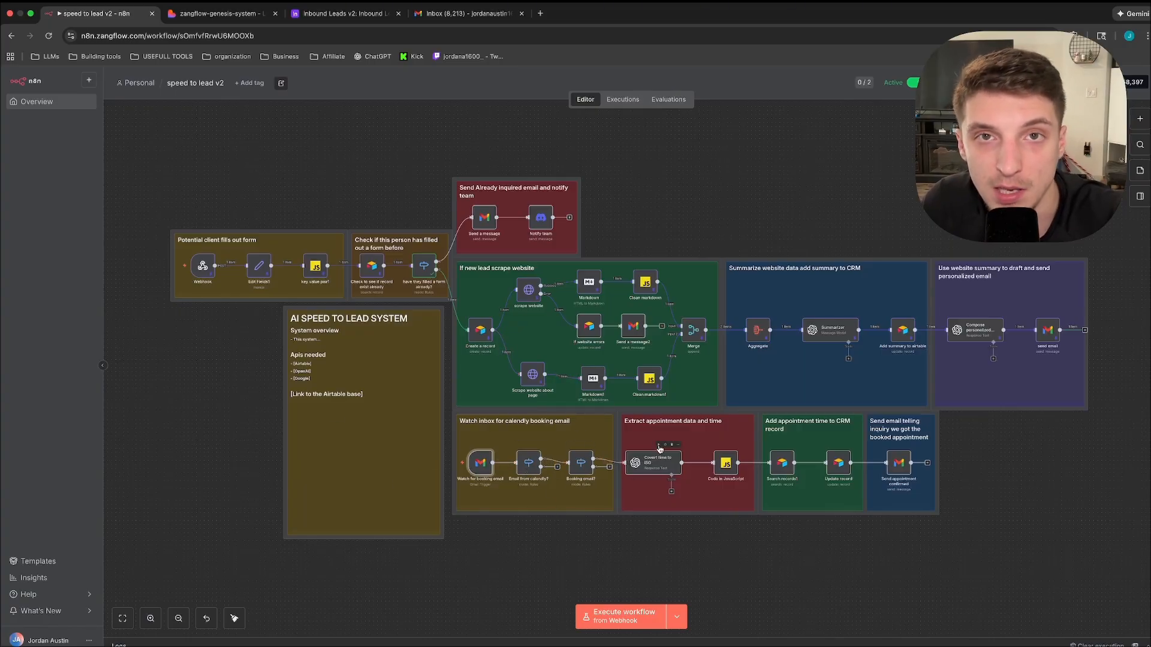
- Check the Email from calendly? node's sender routing rule, and open the Booking email? node
double_click(528, 462)
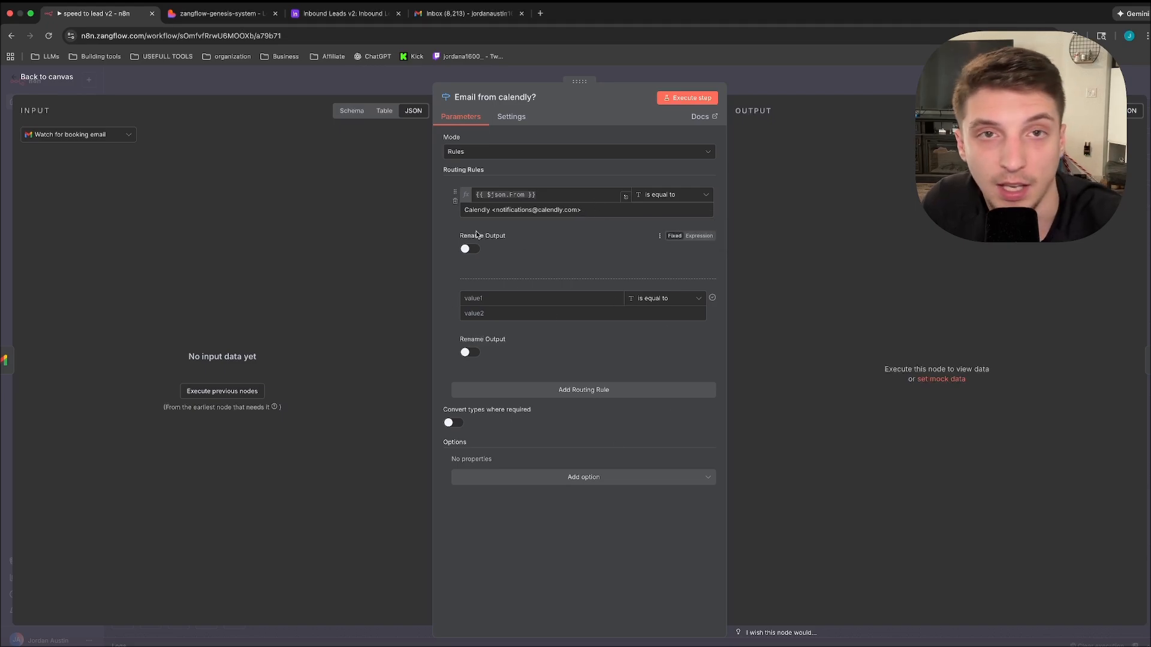
key(Escape)
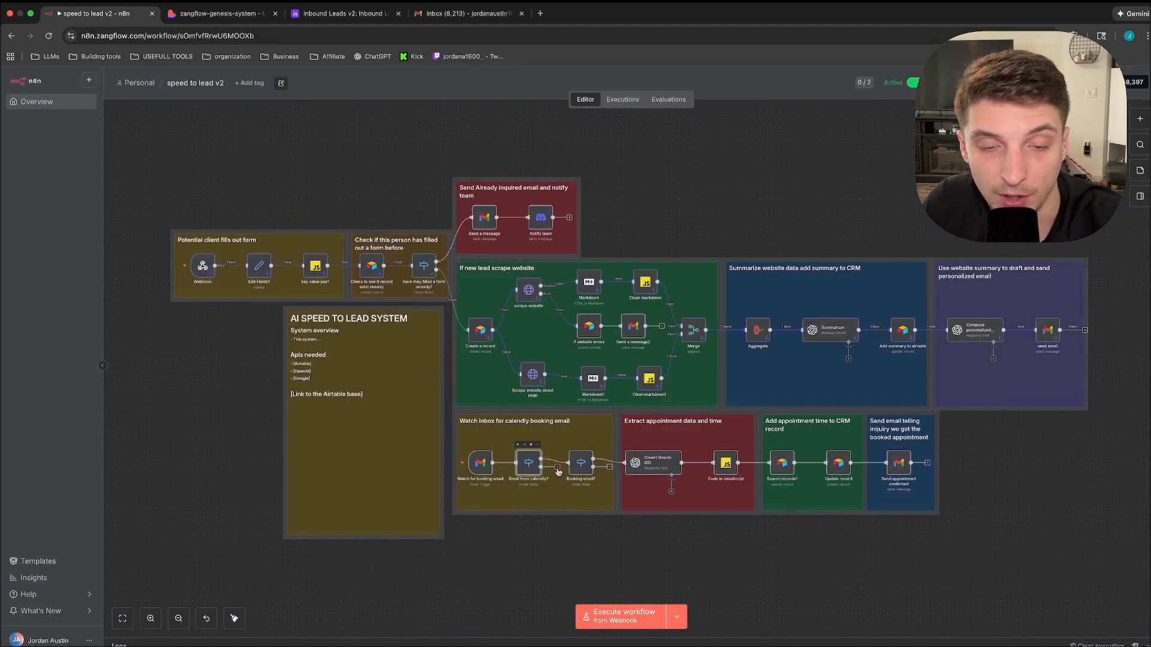
double_click(580, 463)
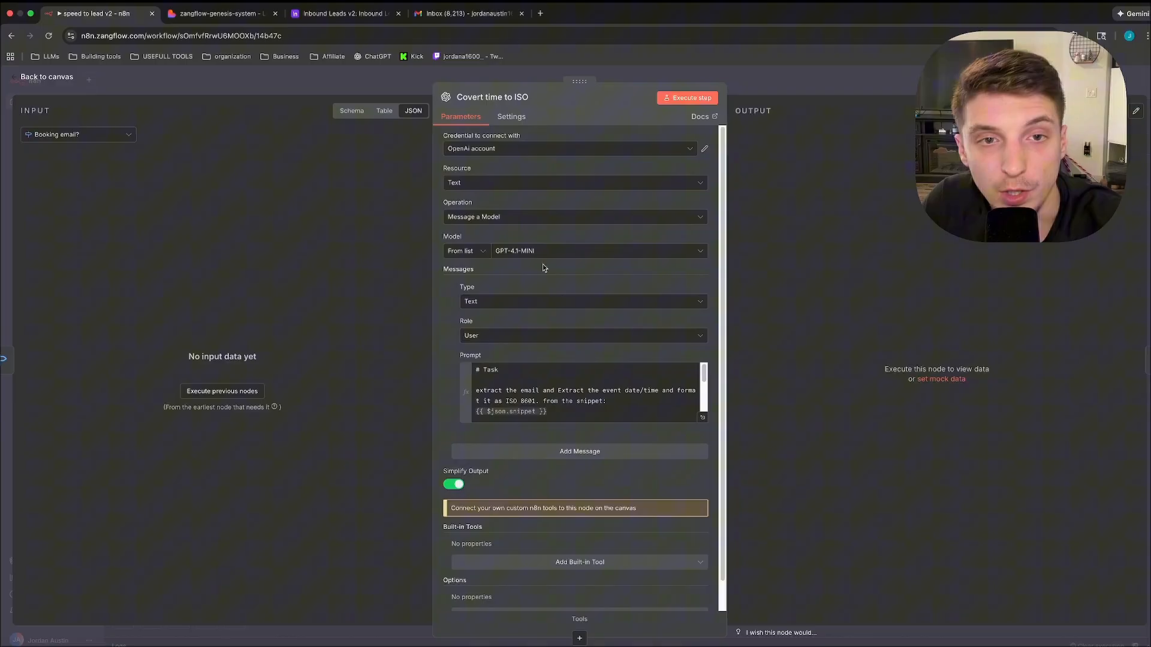
- Examine the model, message settings and full prompt of the Covert time to ISO node
scroll(541, 263, down, 1)
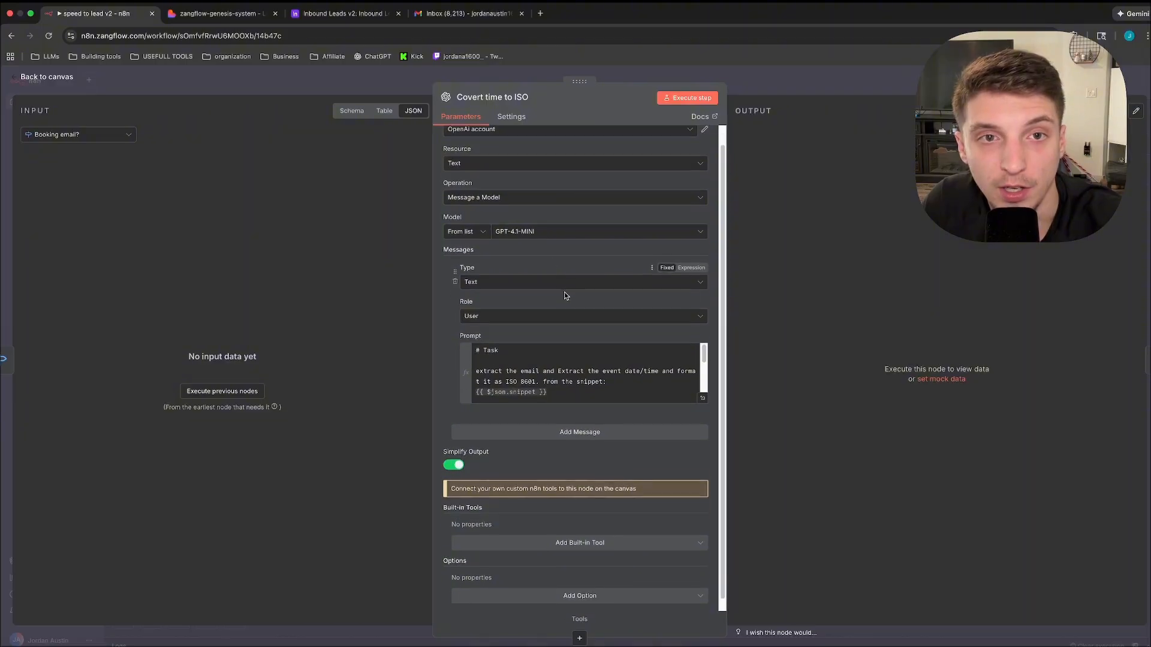
scroll(542, 263, up, 1)
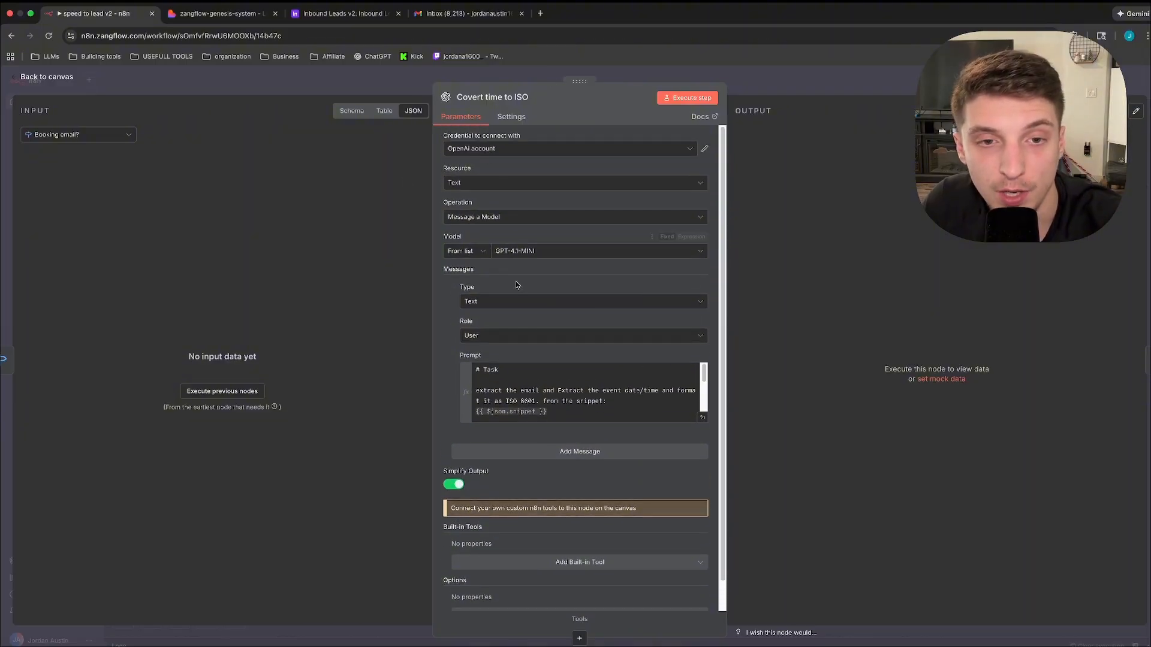
scroll(577, 346, down, 1)
click(703, 391)
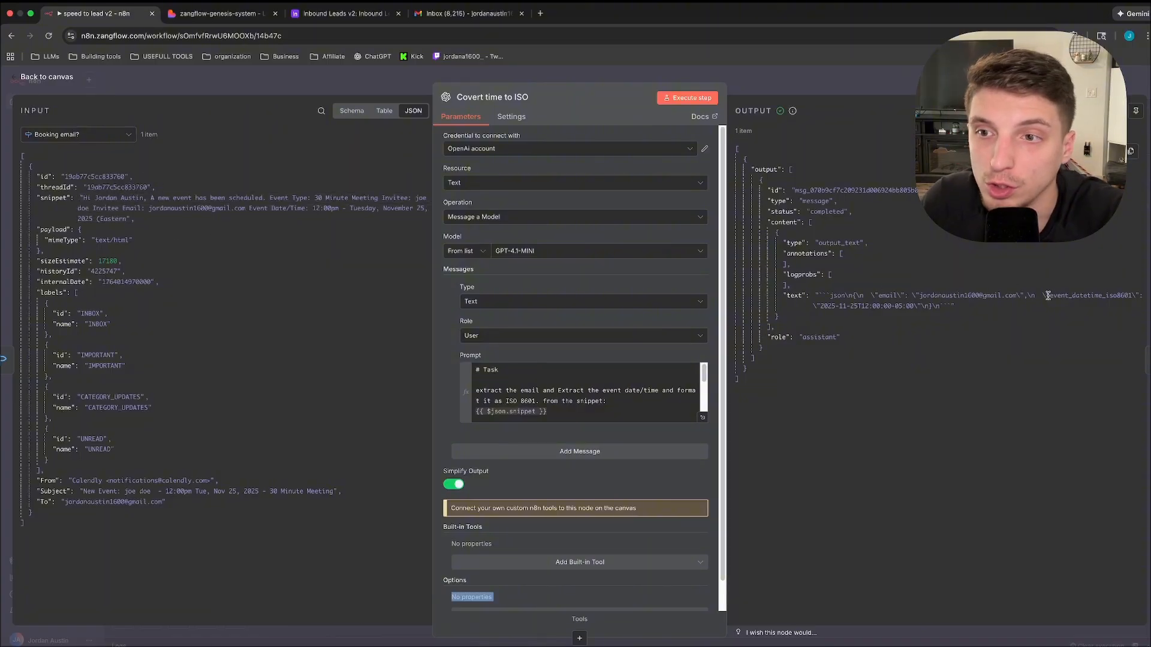
- Highlight the event_datetime_iso8601 field and its value in the Covert time to ISO node's output, and return to the canvas
drag(1049, 295, 1120, 302)
click(1029, 337)
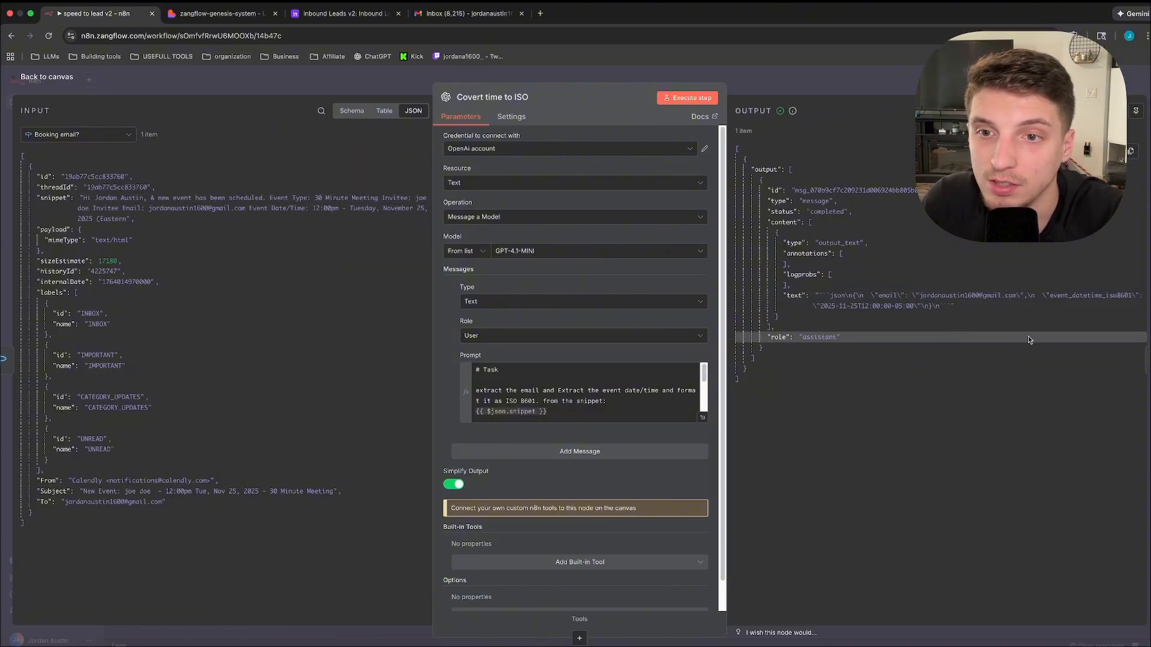
drag(825, 306, 936, 309)
key(Escape)
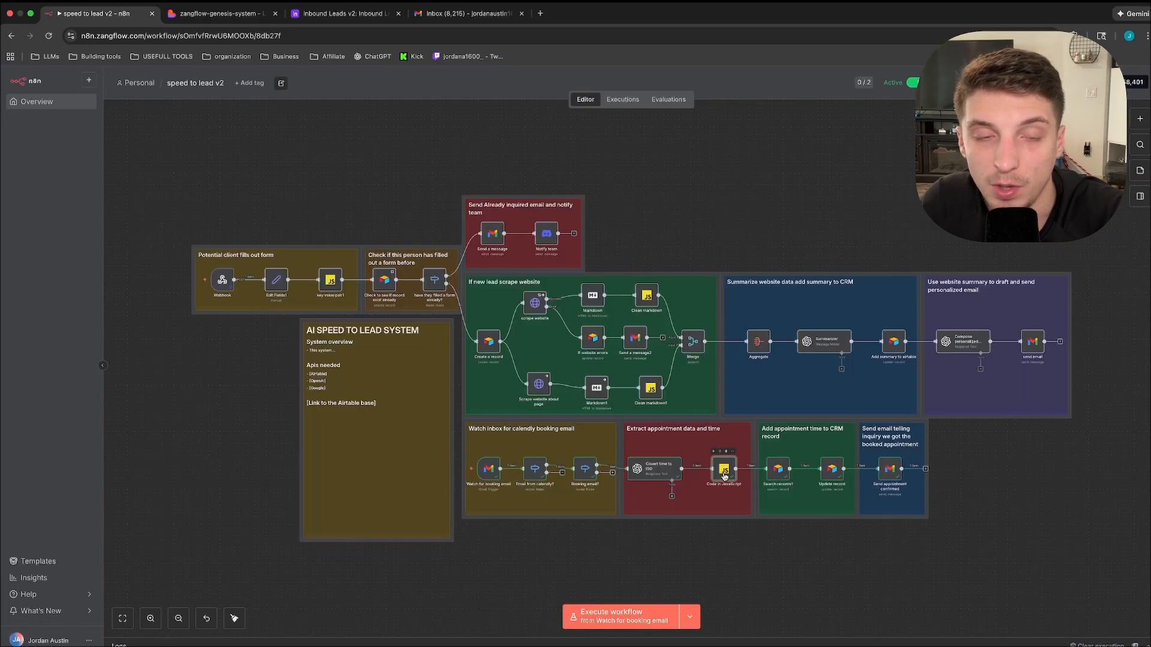
- Inspect the booking branch from Code in JavaScript to Send appointment confirmed, including the Search records1 email filter, appointment date mapping and confirmation message
double_click(726, 471)
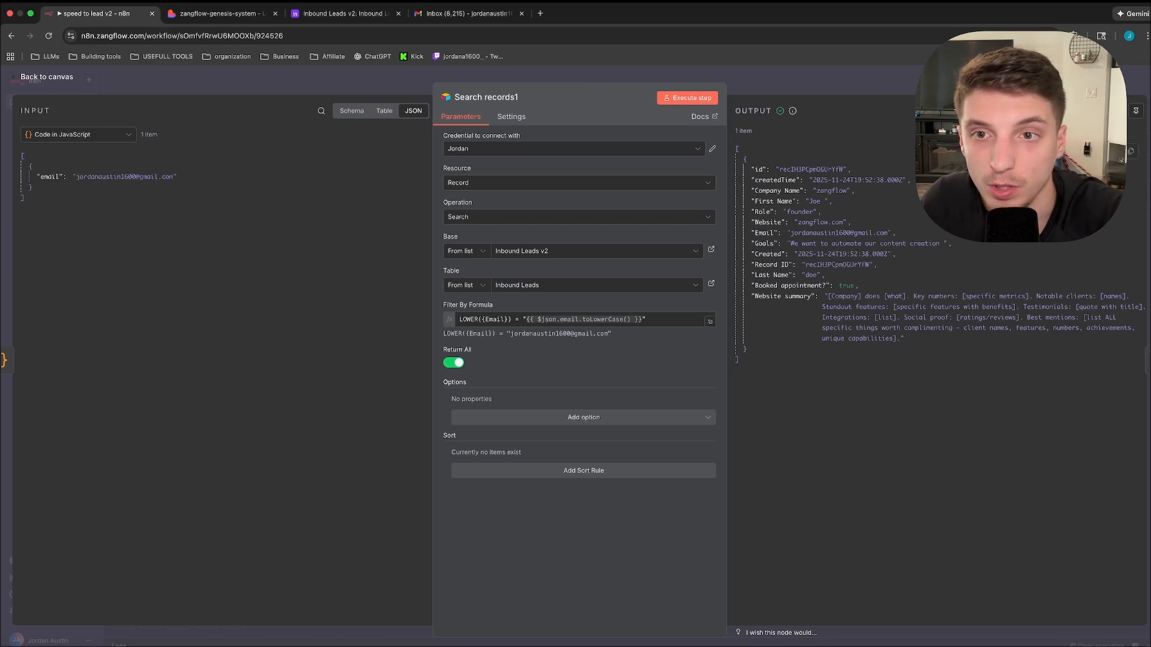
drag(533, 333, 611, 334)
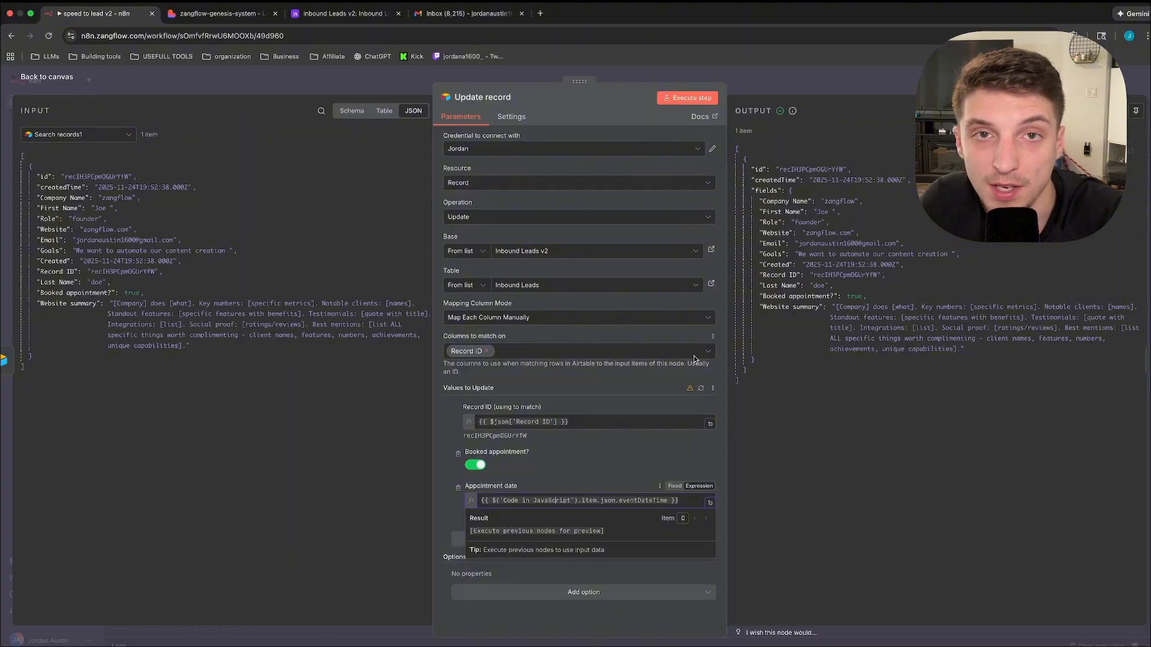
click(341, 13)
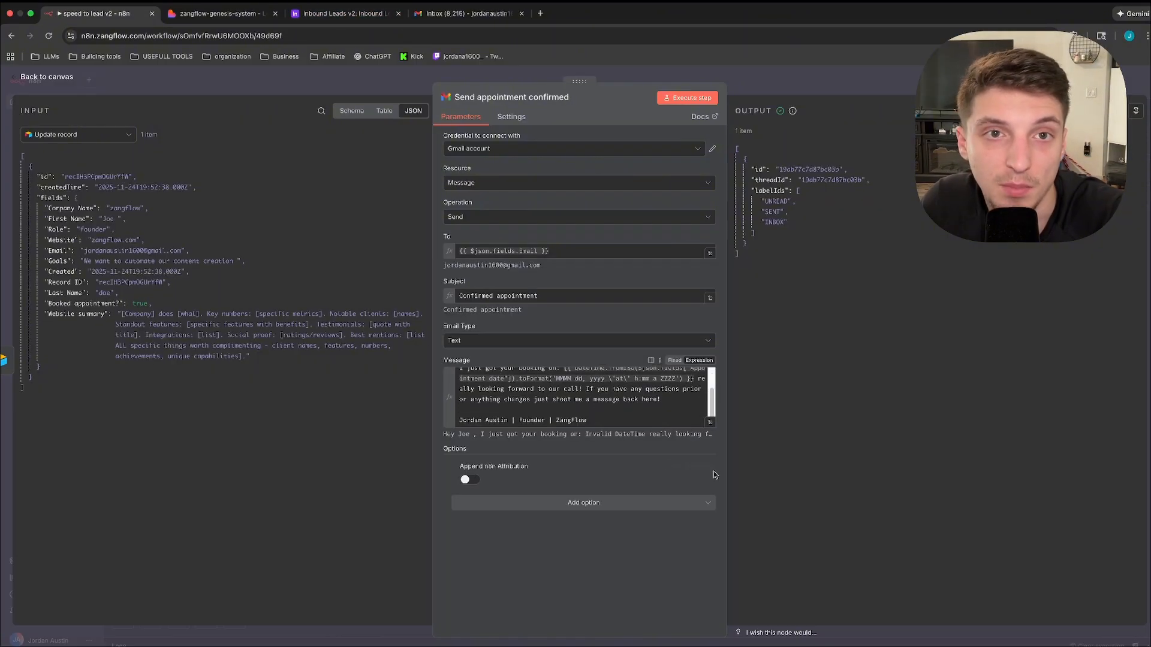
scroll(579, 397, up, 4)
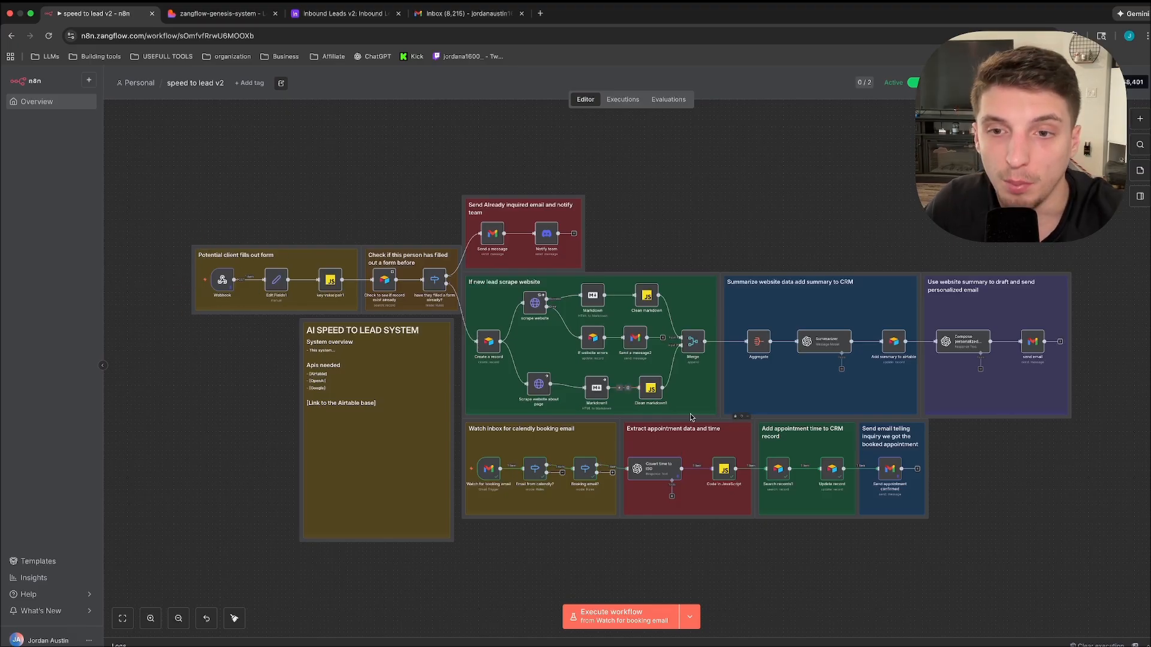
- Read the Summarizer node's system prompt in the expanded expression editor, and return to the canvas
double_click(833, 347)
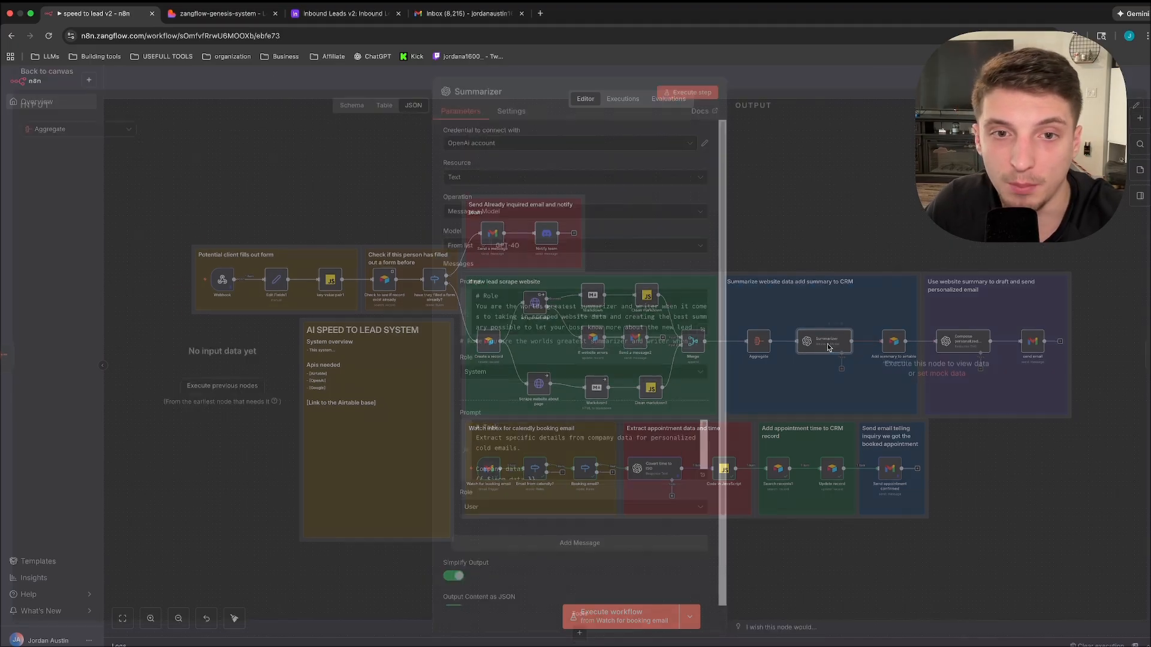
click(703, 338)
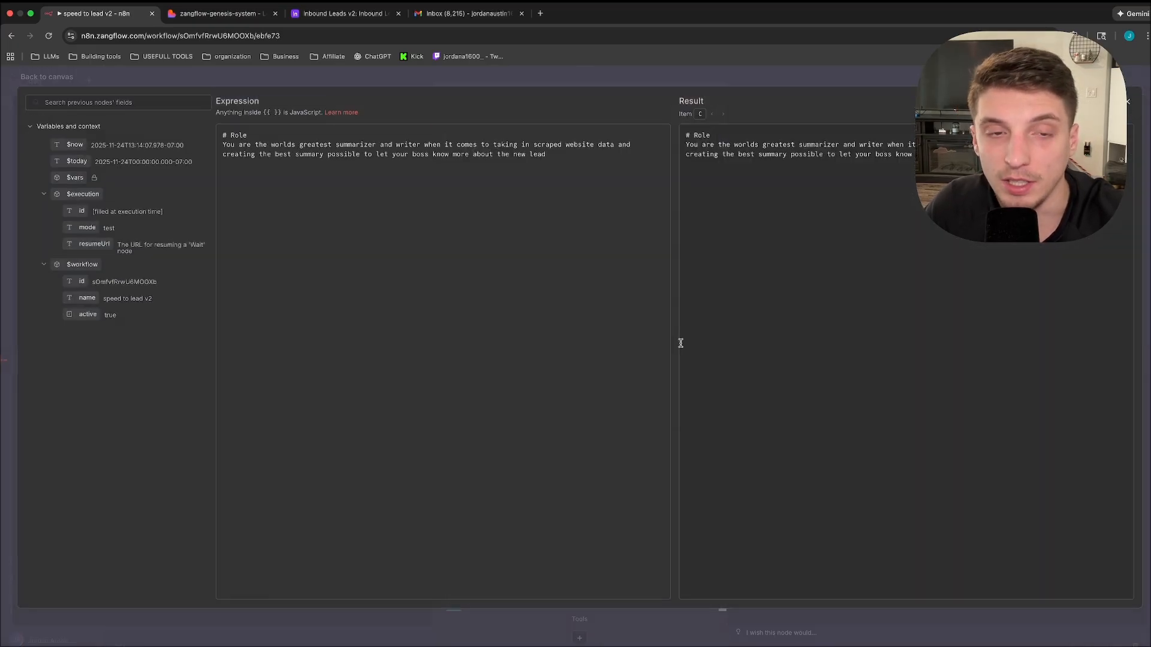
click(56, 77)
click(54, 79)
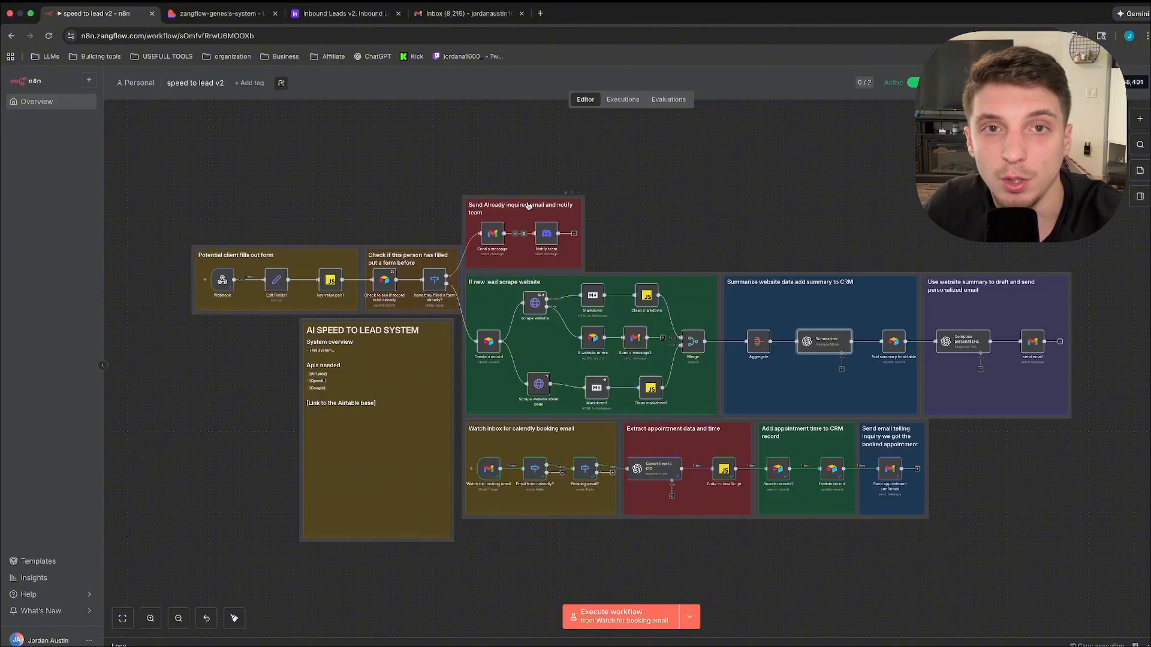
- Browse the Slack and Telegram actions in the node library, and close it without adding a node
click(1140, 118)
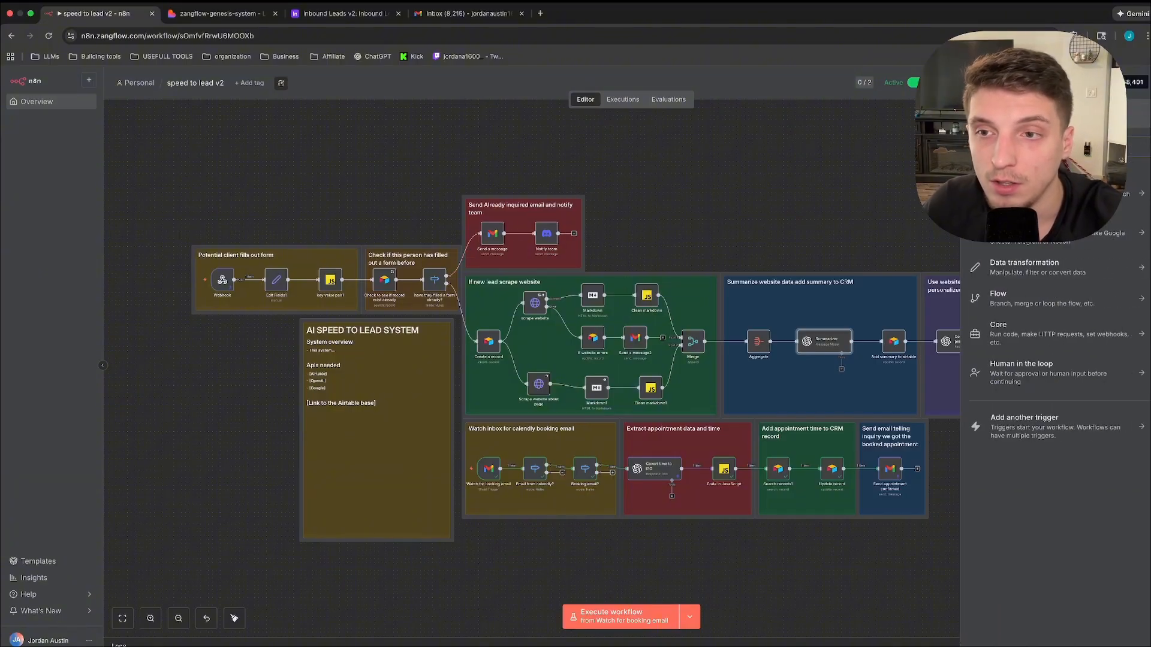
text(slack)
key(Return)
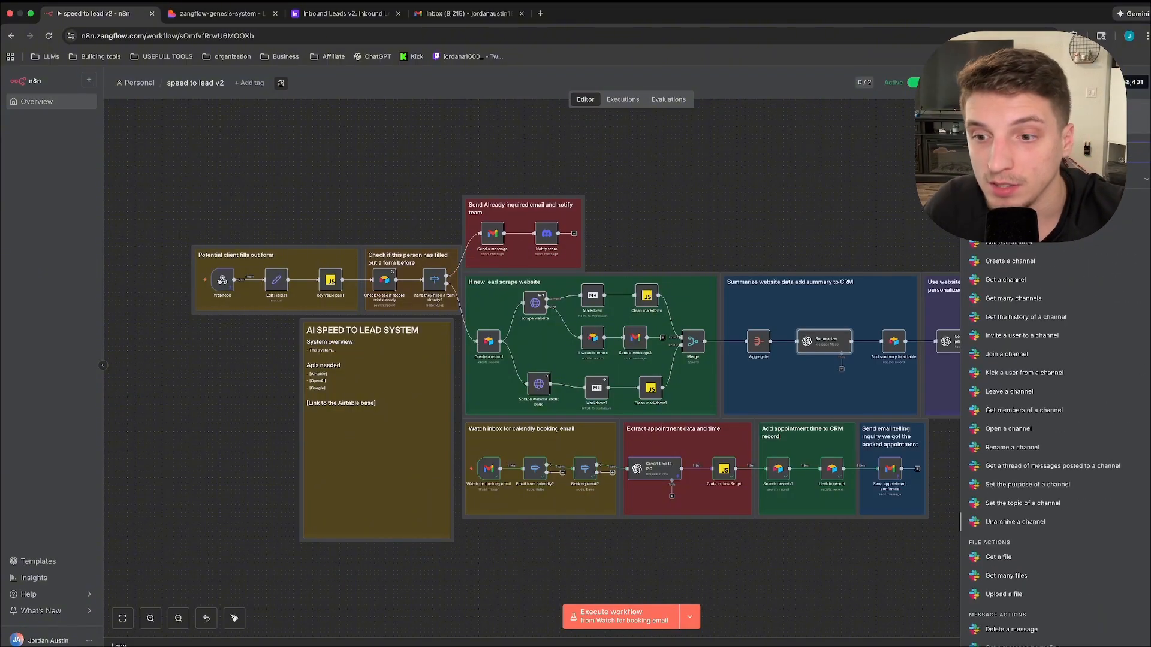
scroll(1132, 326, down, 2)
scroll(1005, 289, down, 3)
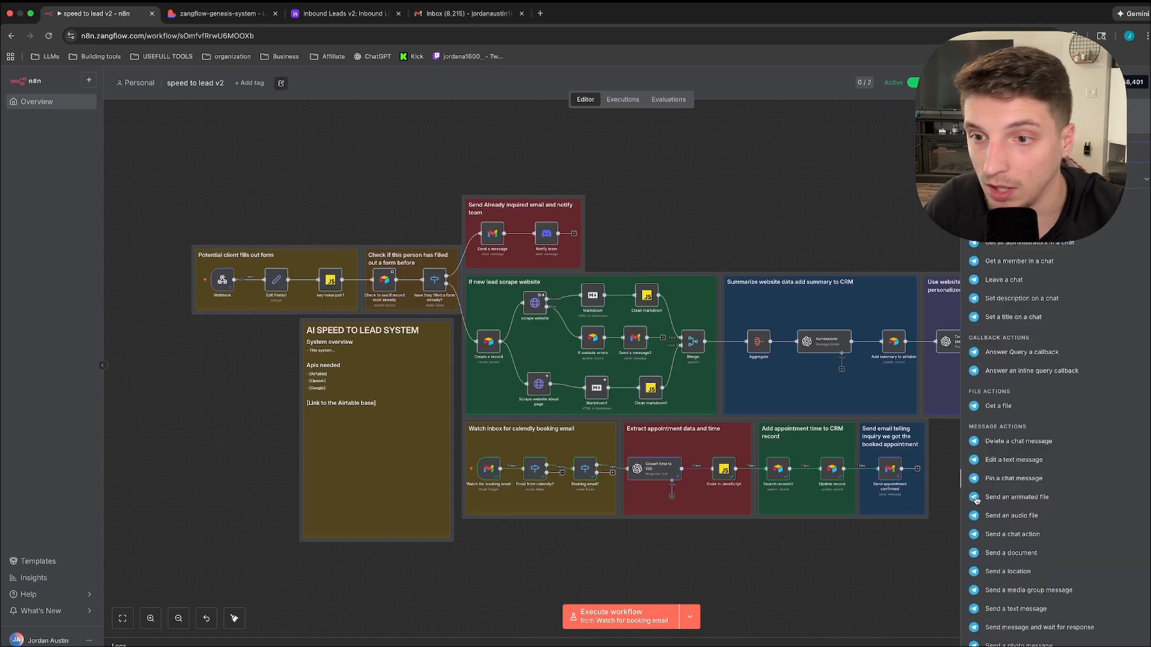
click(794, 264)
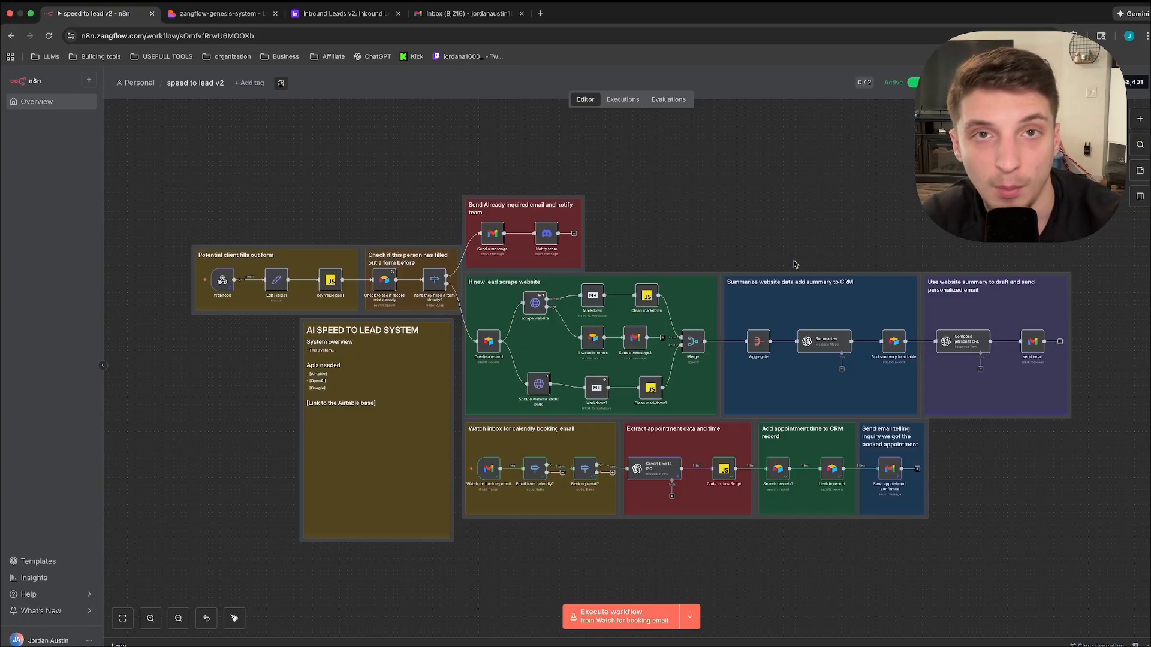
scroll(700, 289, up, 1)
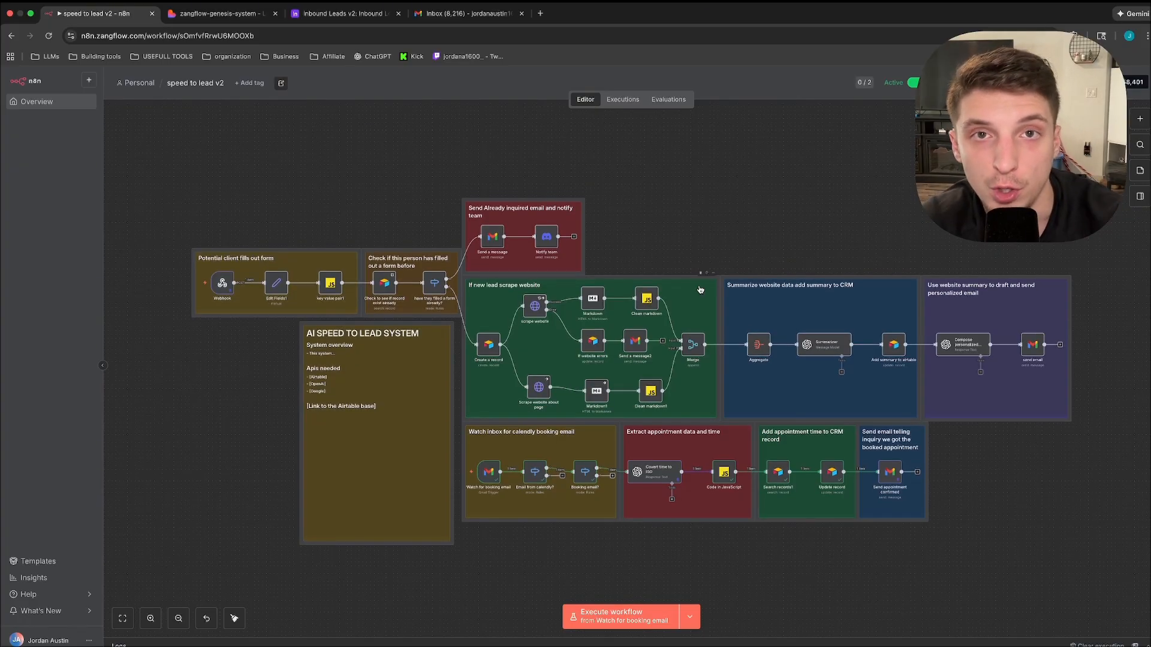